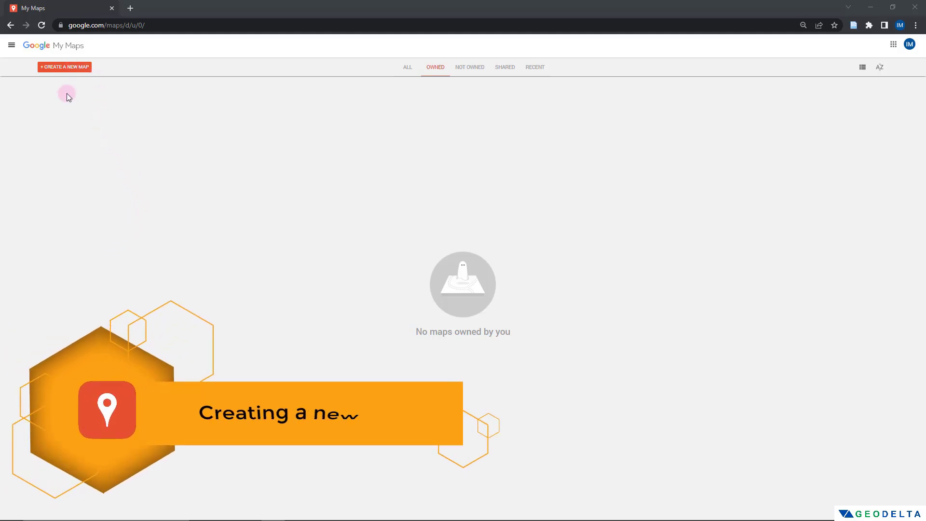
pyautogui.click(12, 48)
pyautogui.click(44, 65)
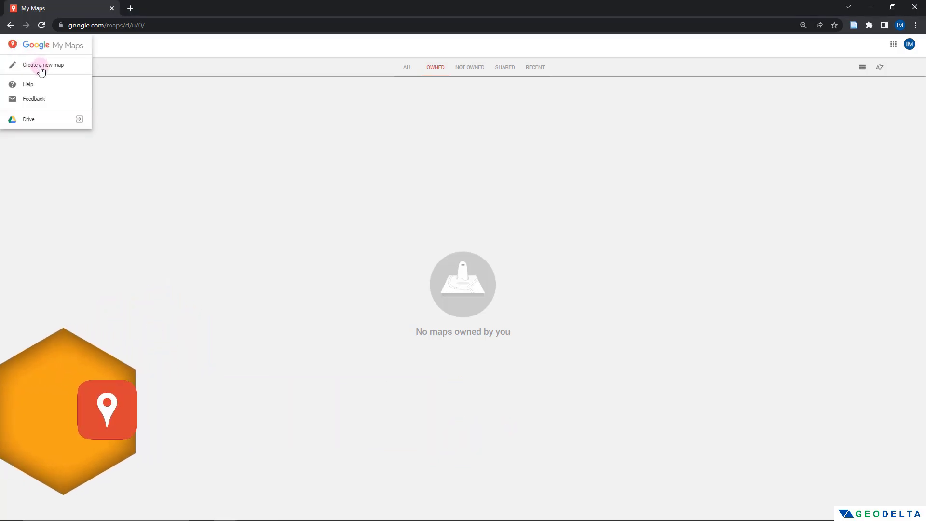
pyautogui.click(139, 128)
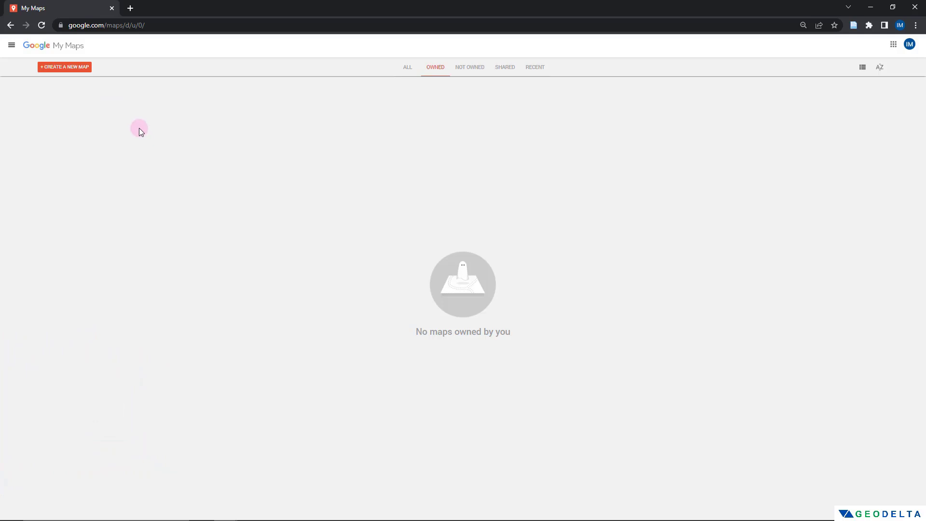
# Create a new map and zoom it in on York in northern England.
pyautogui.click(73, 70)
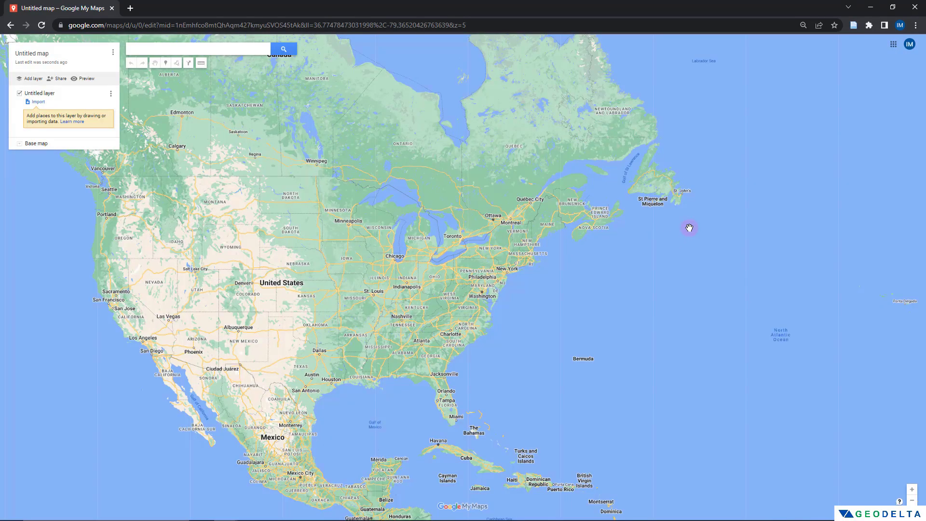
pyautogui.moveTo(562, 150); pyautogui.dragTo(445, 254)
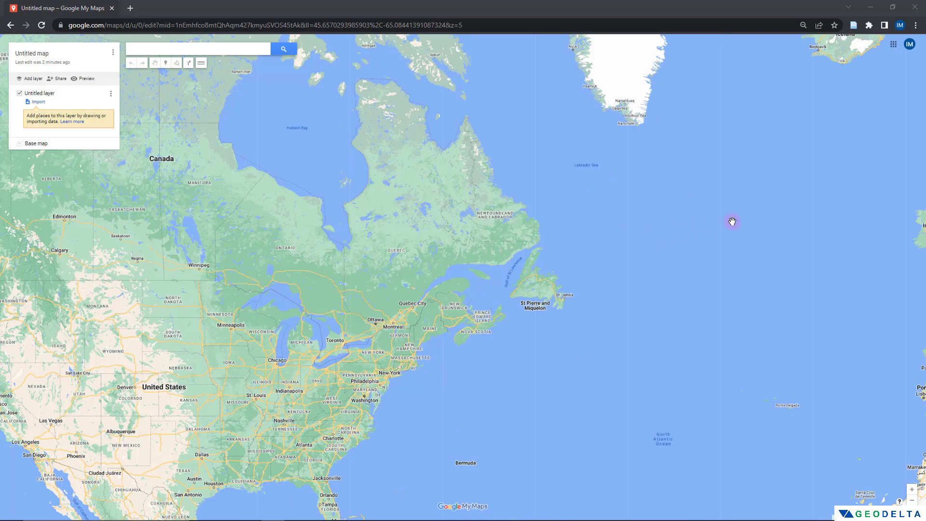
pyautogui.moveTo(785, 216); pyautogui.dragTo(320, 332)
pyautogui.scroll(3, 525, 338)
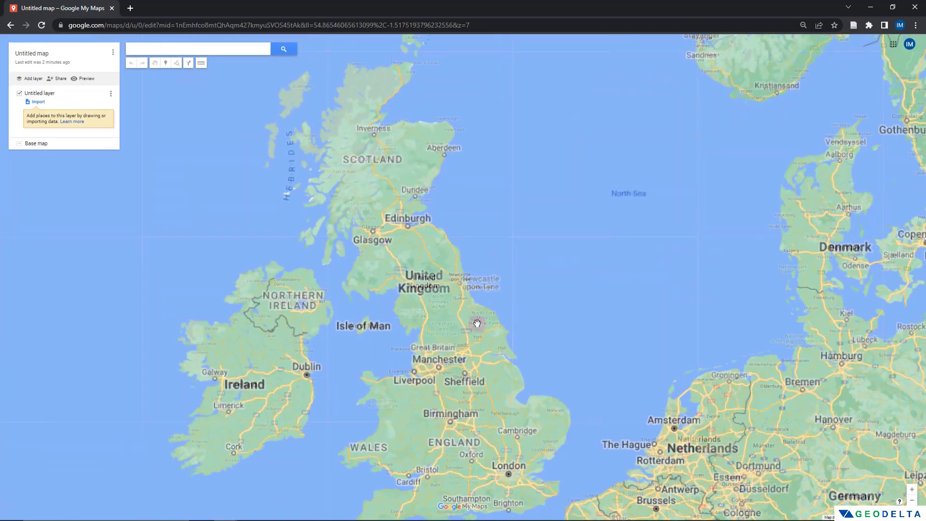
pyautogui.scroll(2, 477, 323)
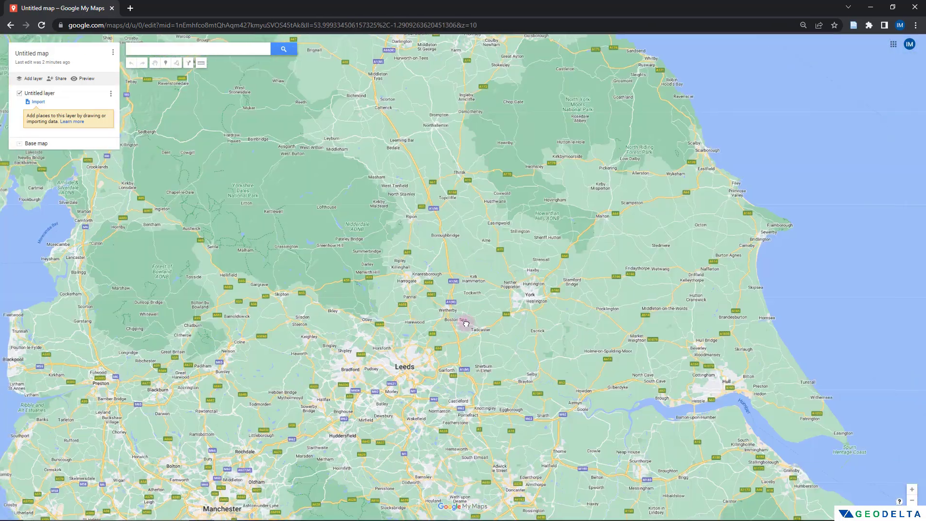
pyautogui.doubleClick(505, 288)
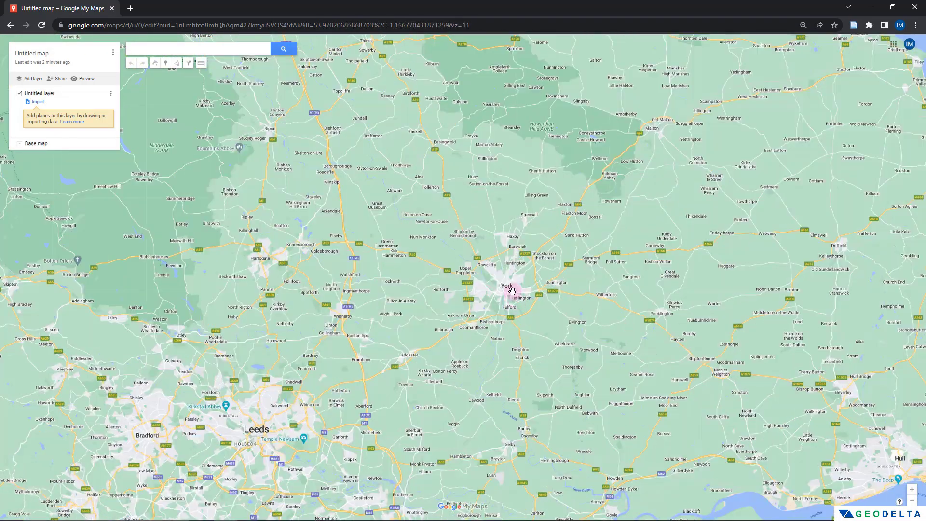
pyautogui.doubleClick(505, 289)
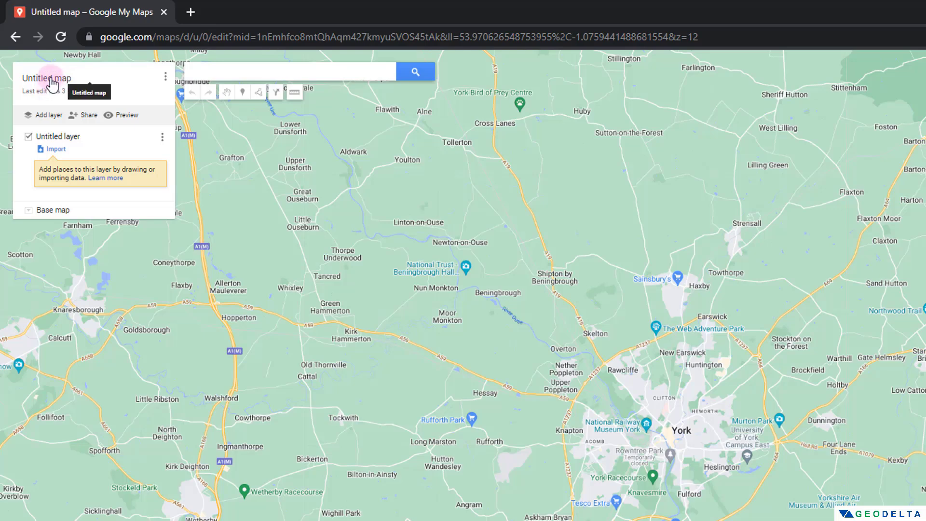
# Set the map title to "Visit to York" and save it without a description.
pyautogui.click(51, 83)
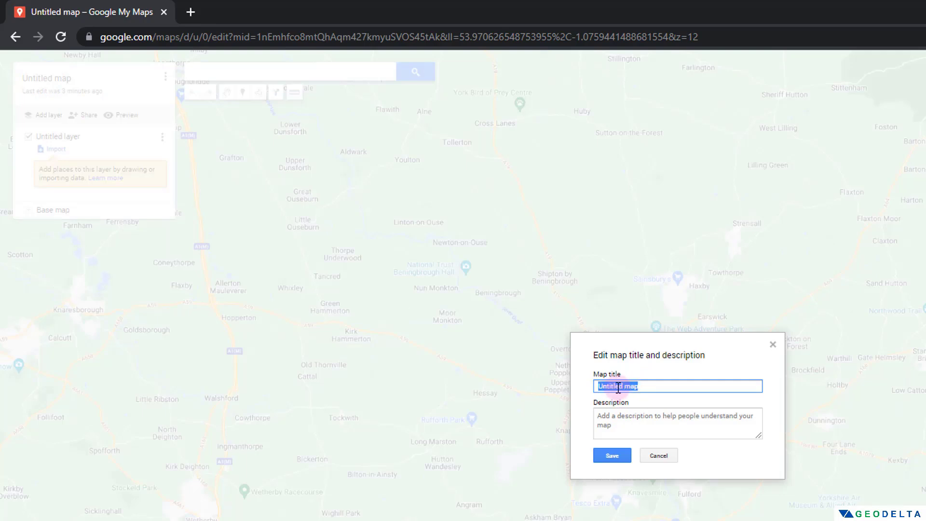
pyautogui.write('Visit to York')
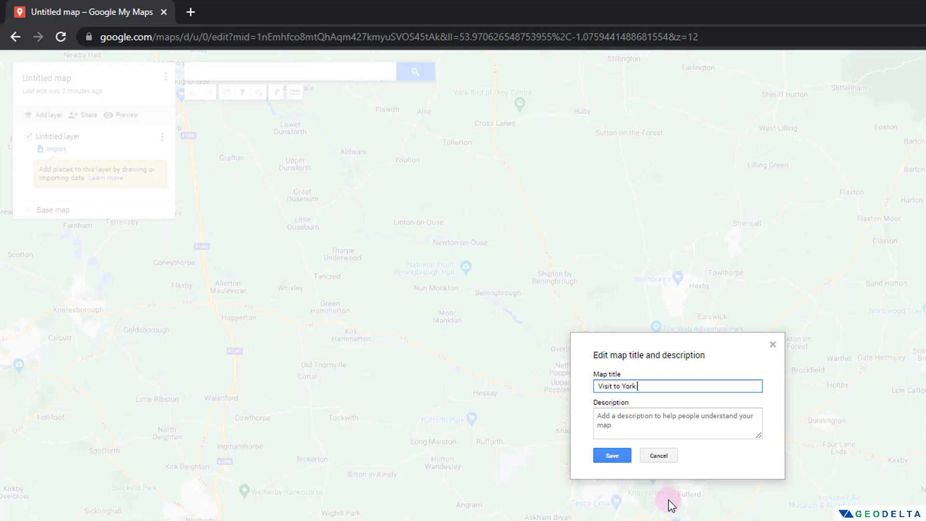
pyautogui.click(640, 418)
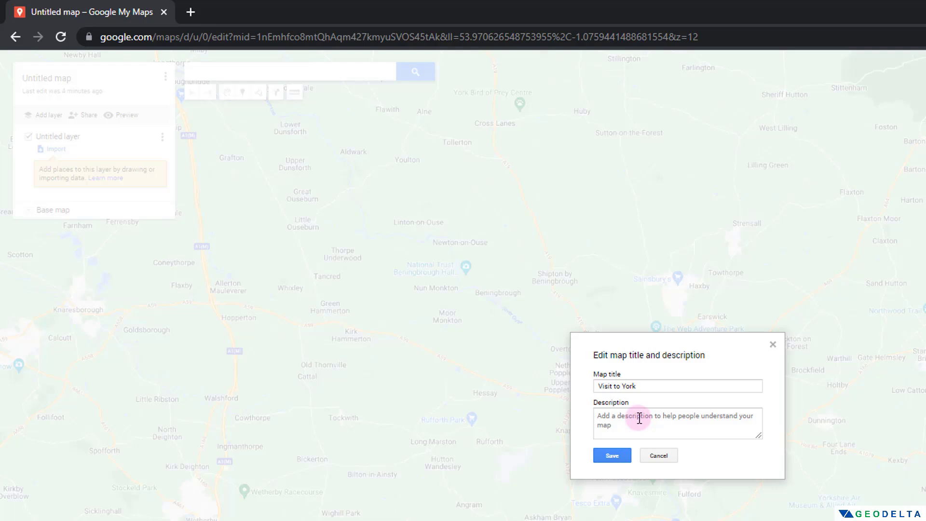
pyautogui.click(612, 456)
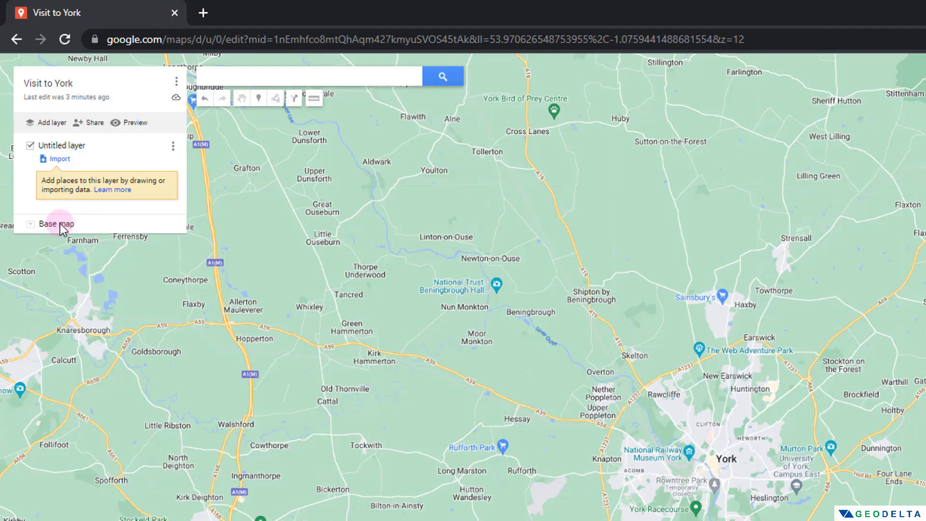
# Try the satellite, terrain, Dark Landmass and Light Landmass base maps, and settle on the one with orange land and blue water.
pyautogui.scroll(-1, 627, 386)
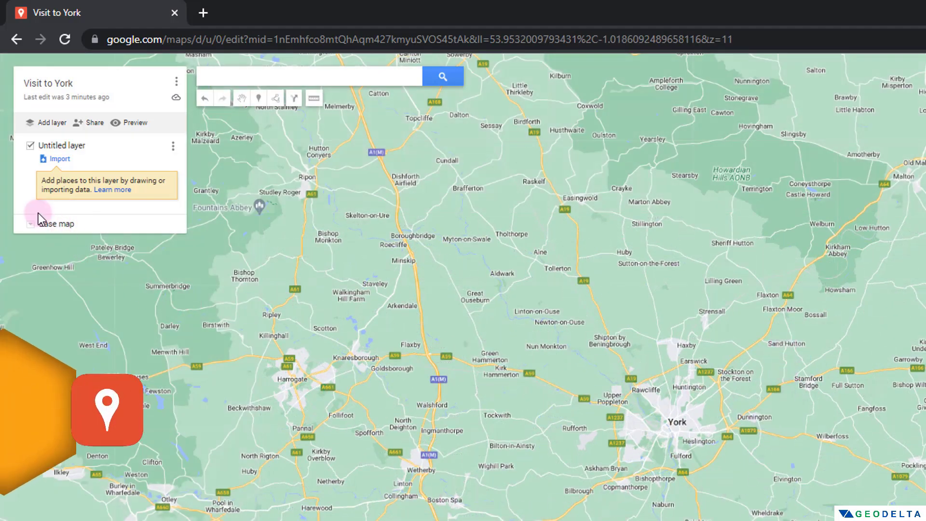
pyautogui.click(32, 223)
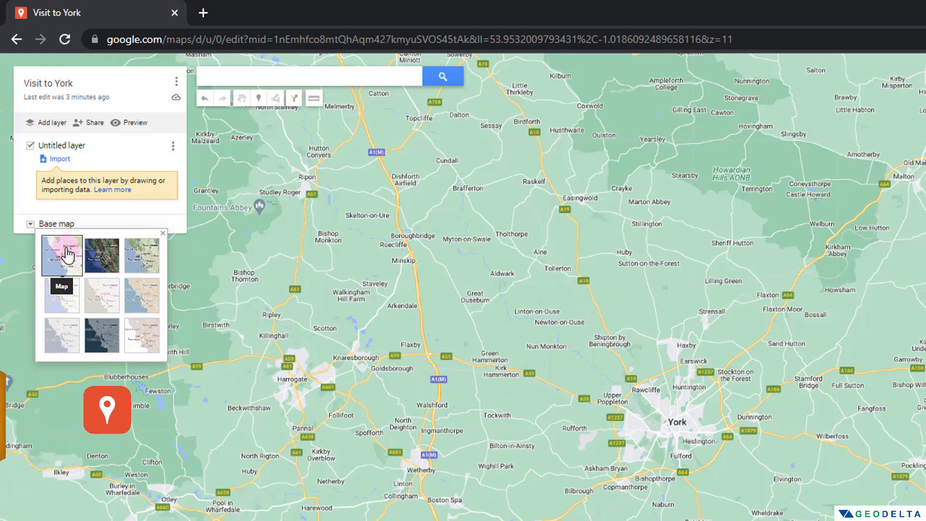
pyautogui.click(100, 254)
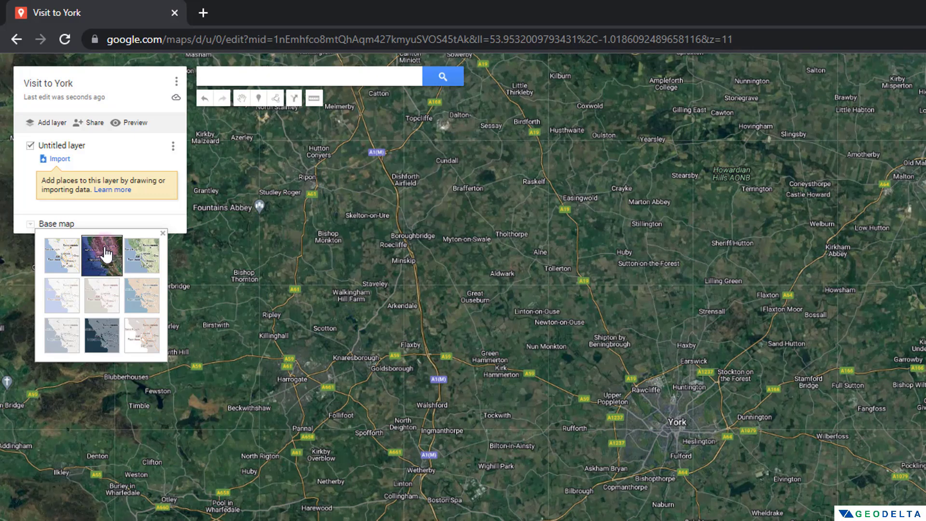
pyautogui.click(148, 256)
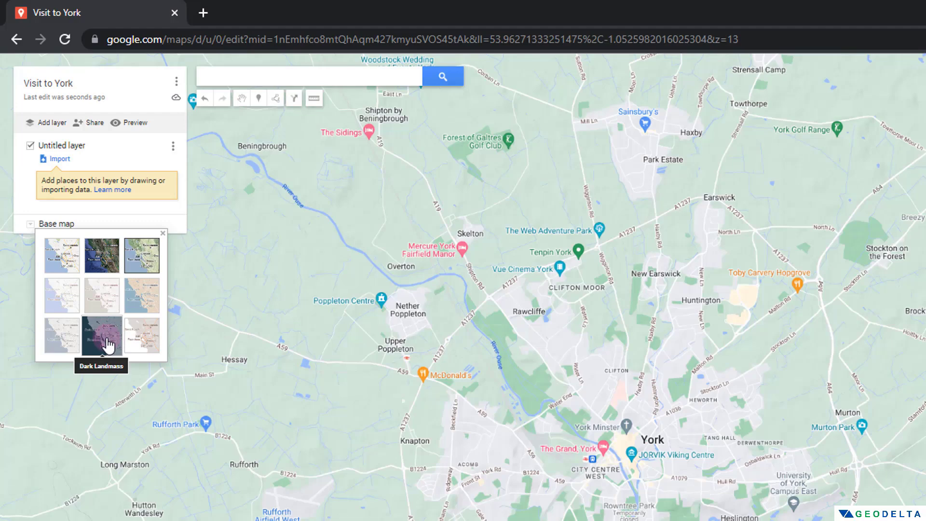
pyautogui.click(109, 344)
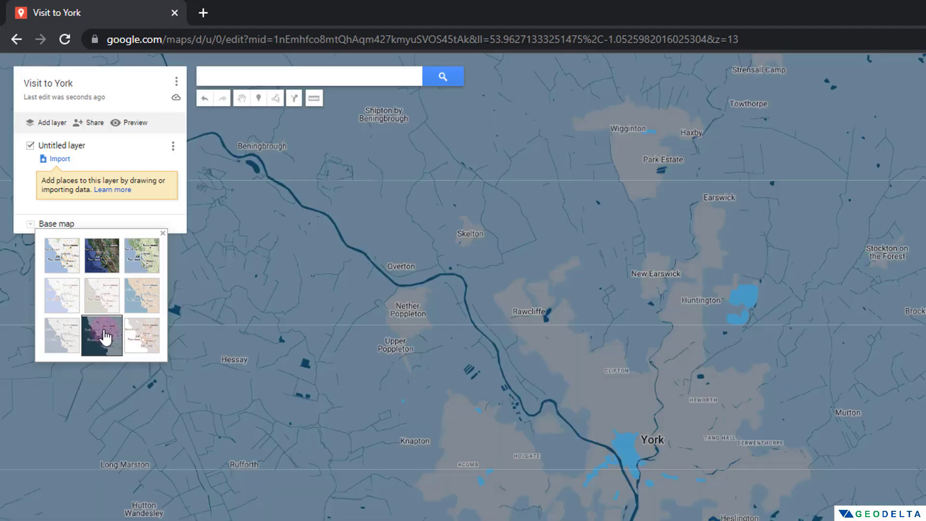
pyautogui.click(60, 342)
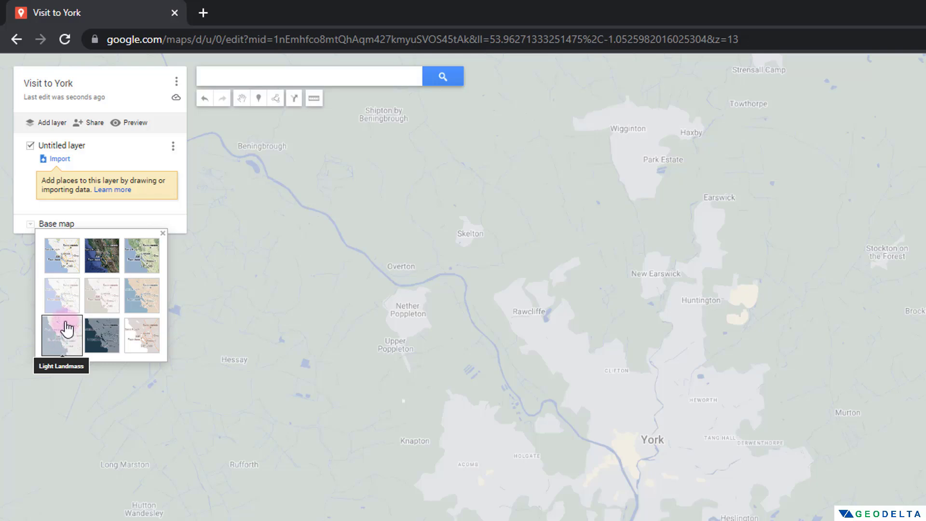
pyautogui.click(152, 292)
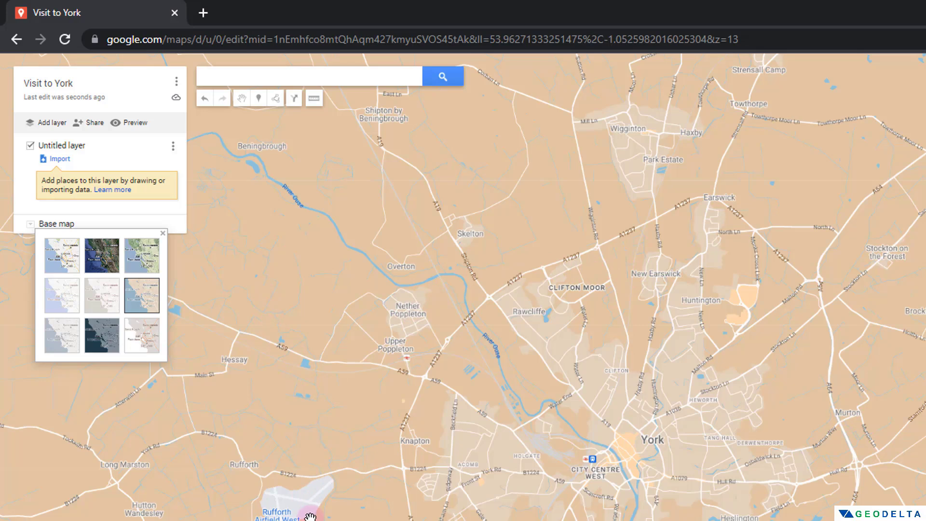
pyautogui.click(176, 221)
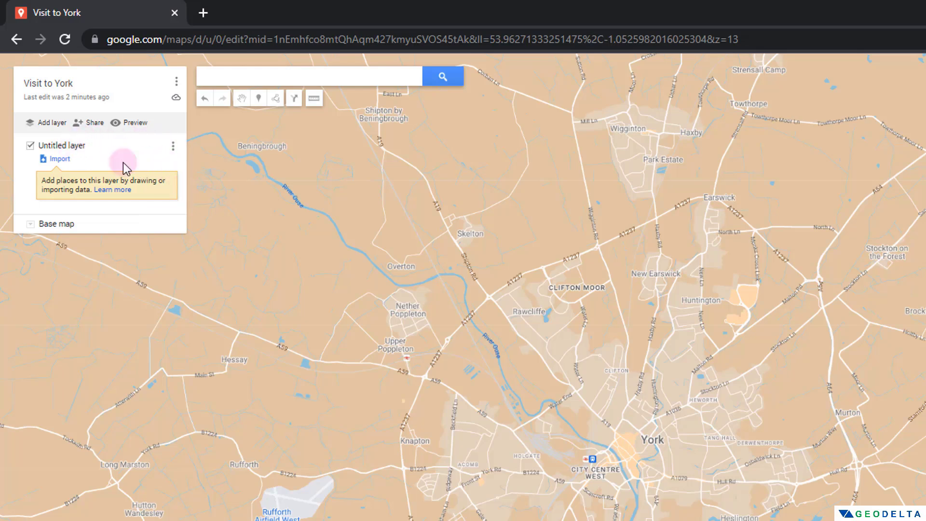
# Rename the untitled layer as "Points of Interest".
pyautogui.click(86, 149)
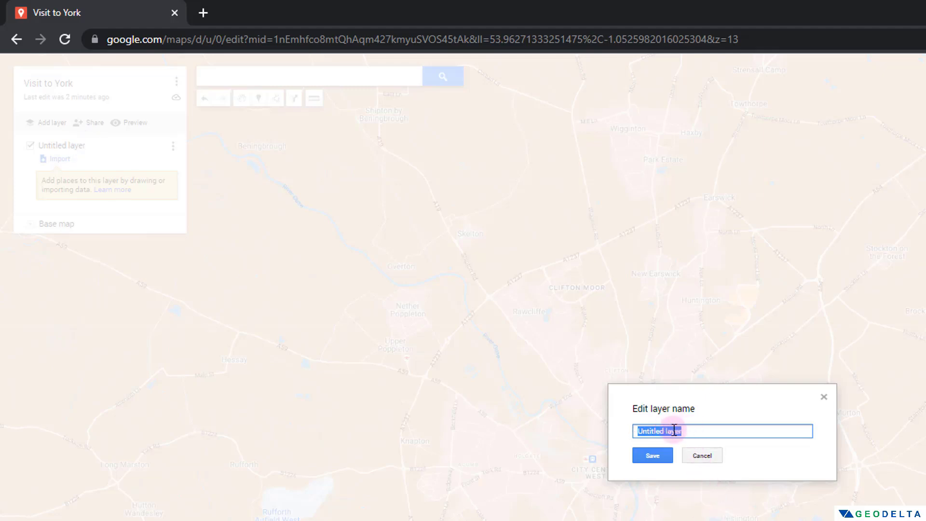
pyautogui.write('Point')
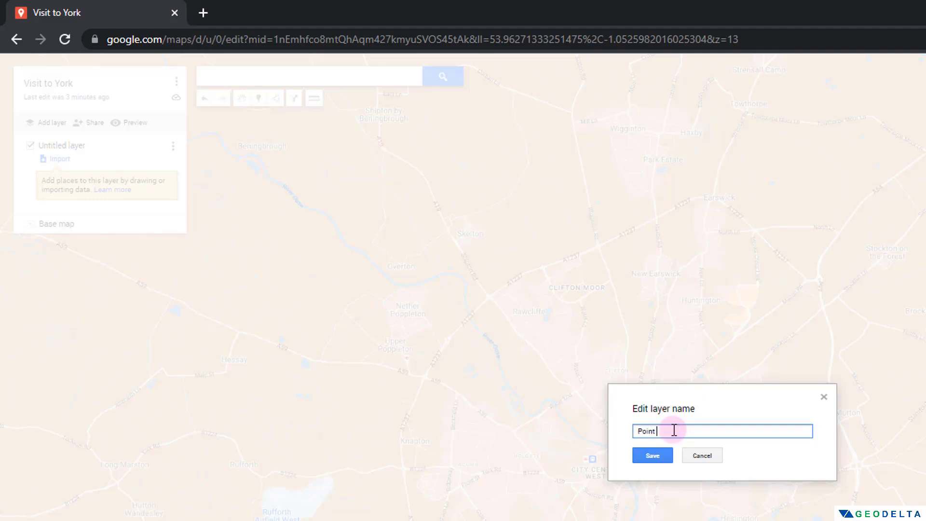
pyautogui.write('s of Interest')
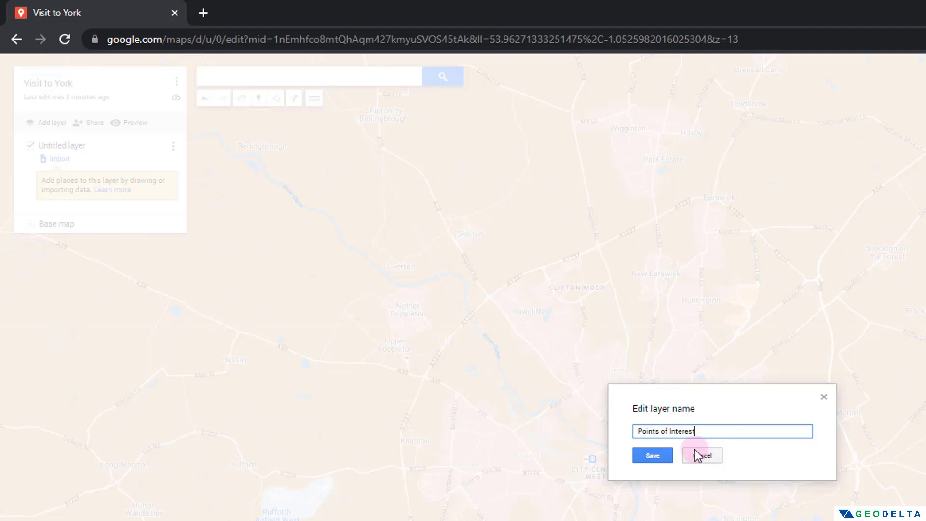
pyautogui.click(660, 454)
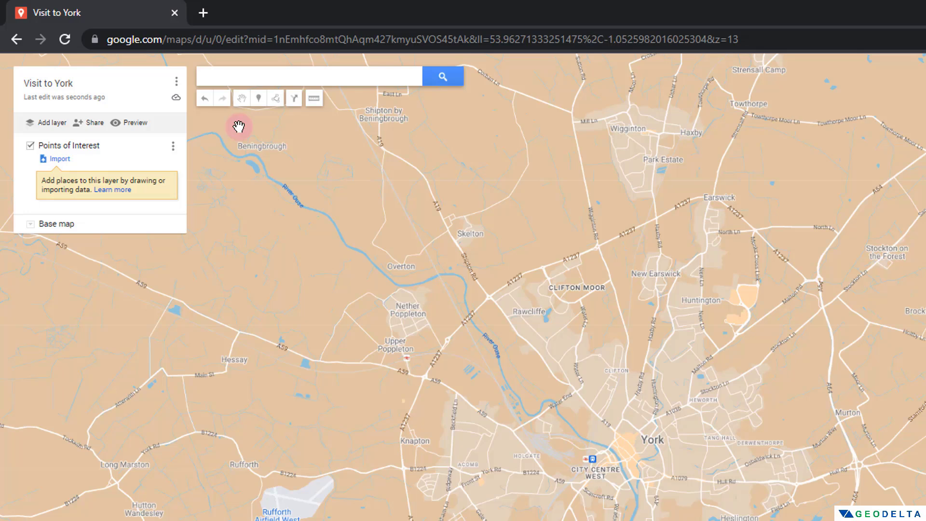
# Place a marker on Leeds East Airport, south-west of York, in the Points of Interest layer.
pyautogui.click(258, 97)
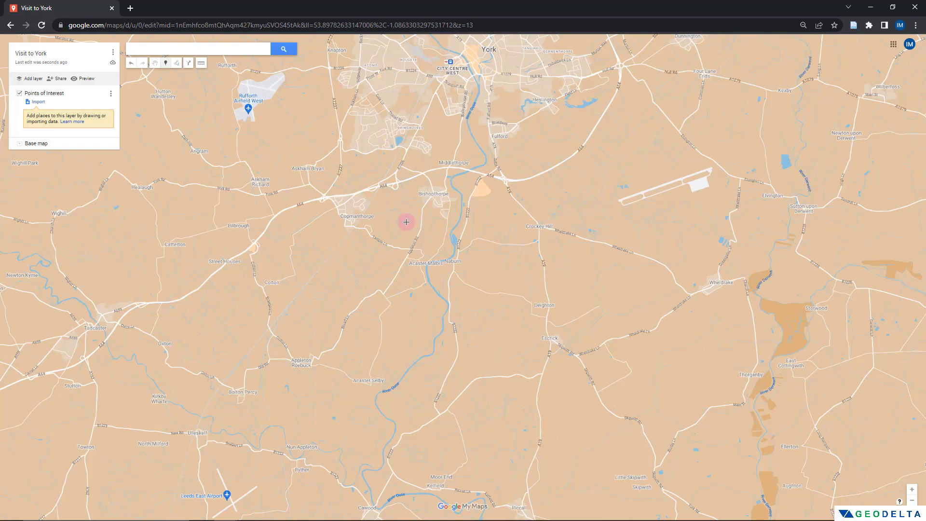
pyautogui.moveTo(333, 292); pyautogui.dragTo(424, 207)
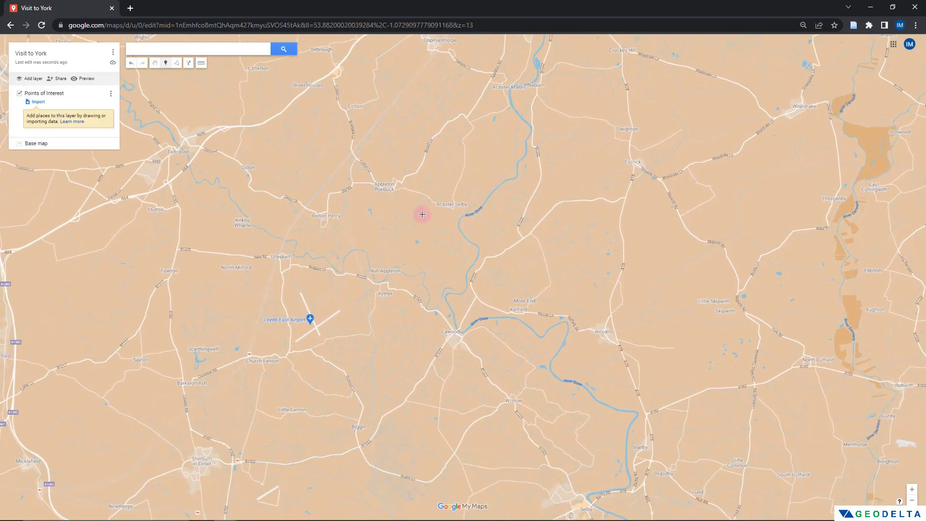
pyautogui.scroll(1, 292, 327)
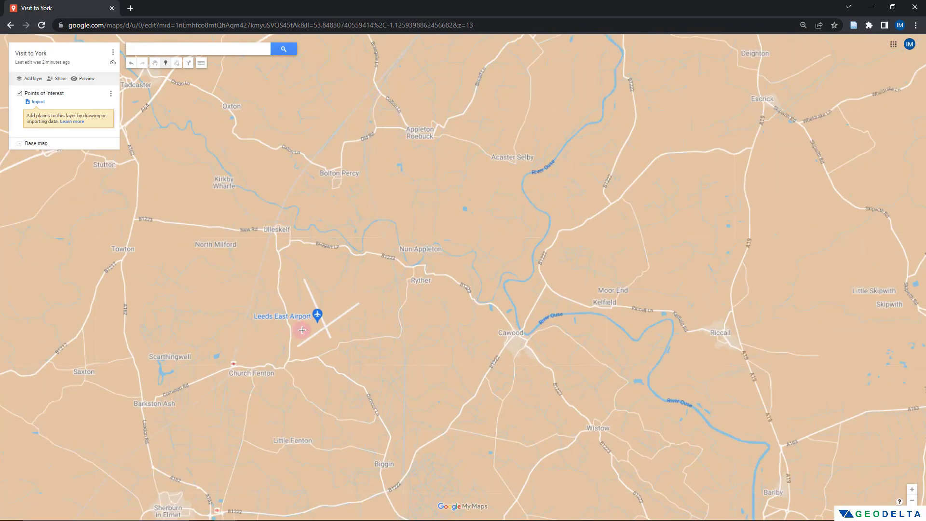
pyautogui.scroll(-1, 324, 324)
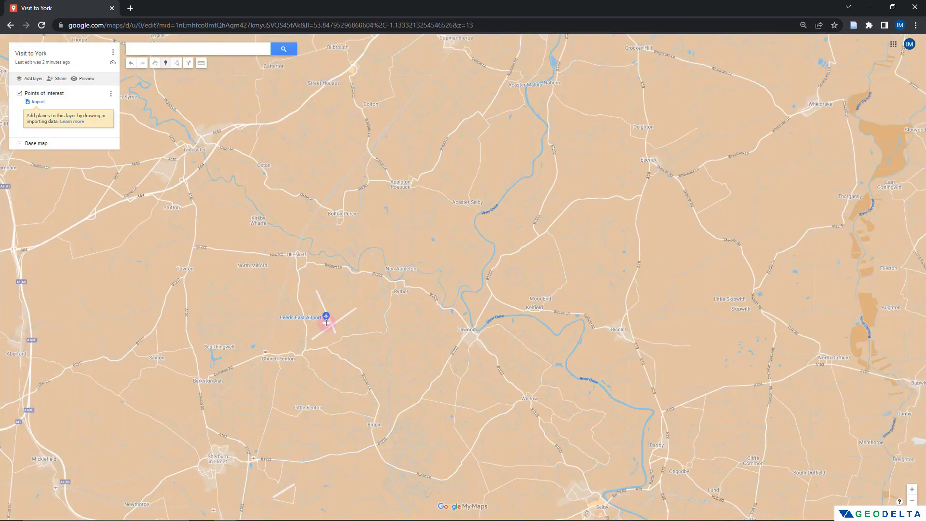
pyautogui.click(326, 322)
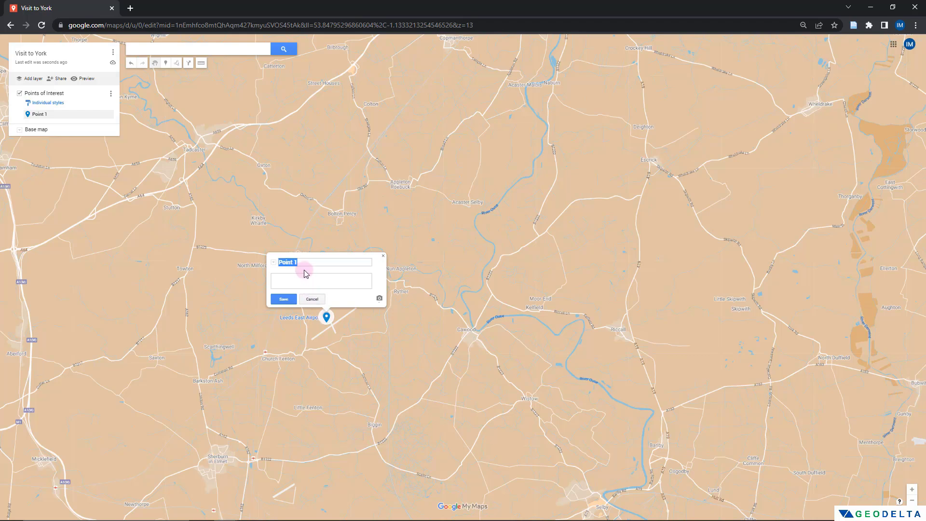
# Title the marker "Leeds East Airport" and describe it as "You will be landing here. After that, you can take a taxi/ cab to Wheatlands lodge.".
pyautogui.write('Leeds East Airport')
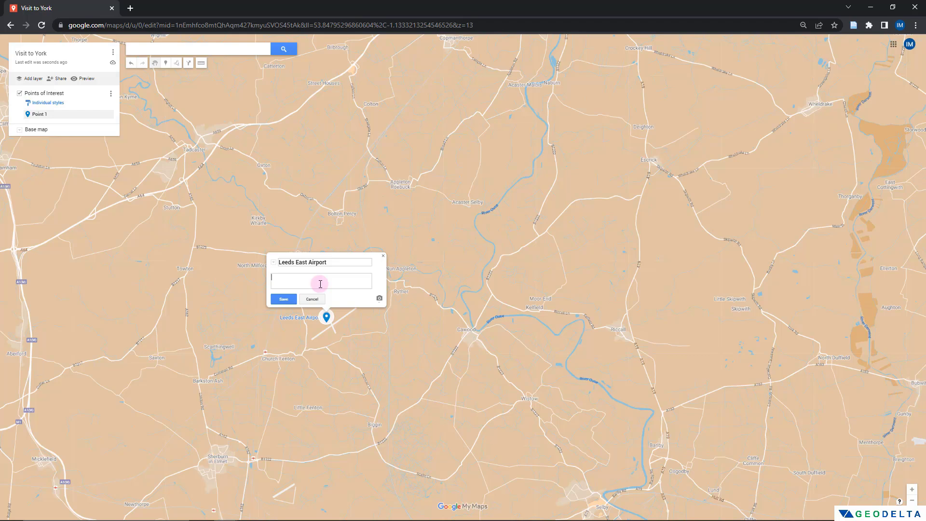
pyautogui.write('You will be lan')
pyautogui.write('ding here.')
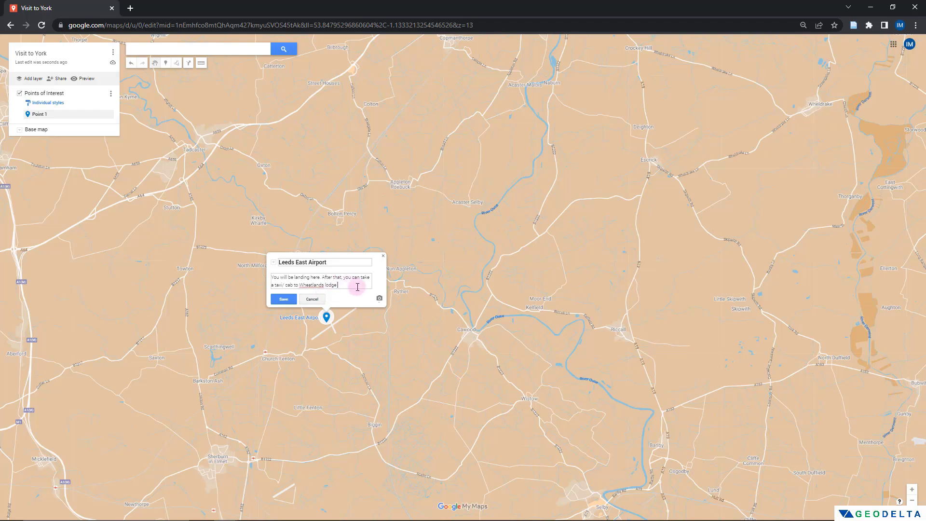
pyautogui.write('.')
# Add the "Leeds East Airport" picture from the device to the Leeds East Airport marker and save the marker's details.
pyautogui.click(379, 300)
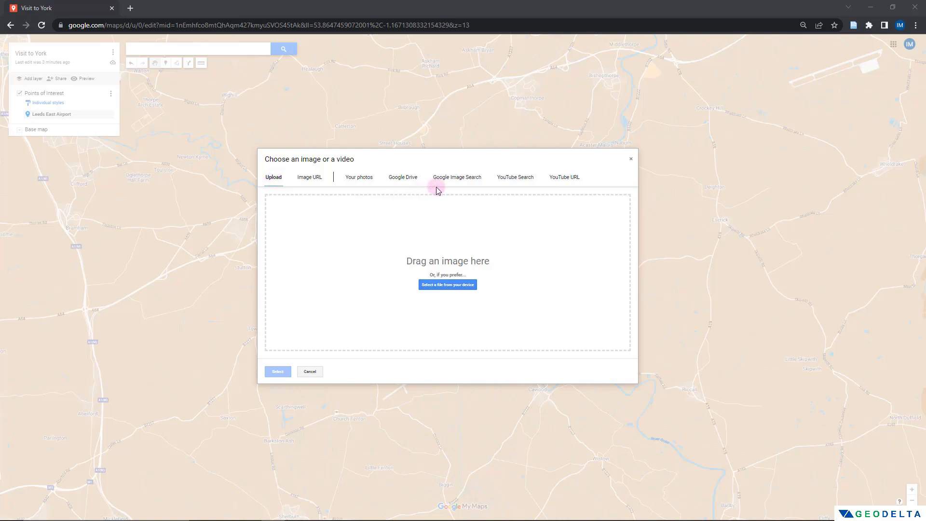
pyautogui.click(455, 179)
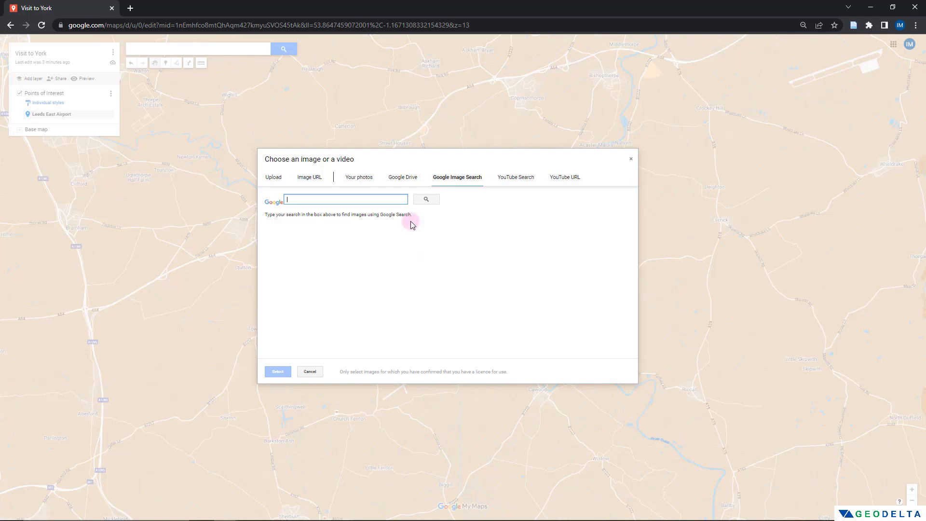
pyautogui.click(502, 181)
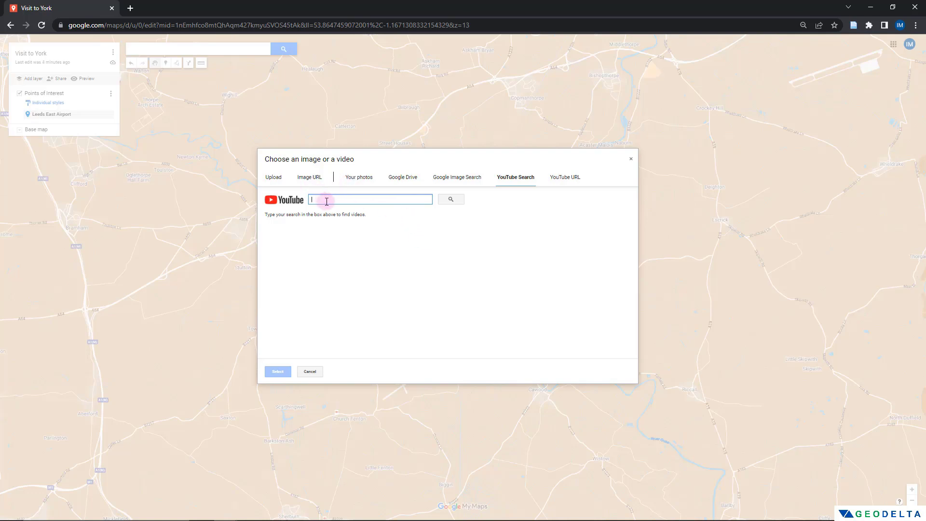
pyautogui.click(273, 179)
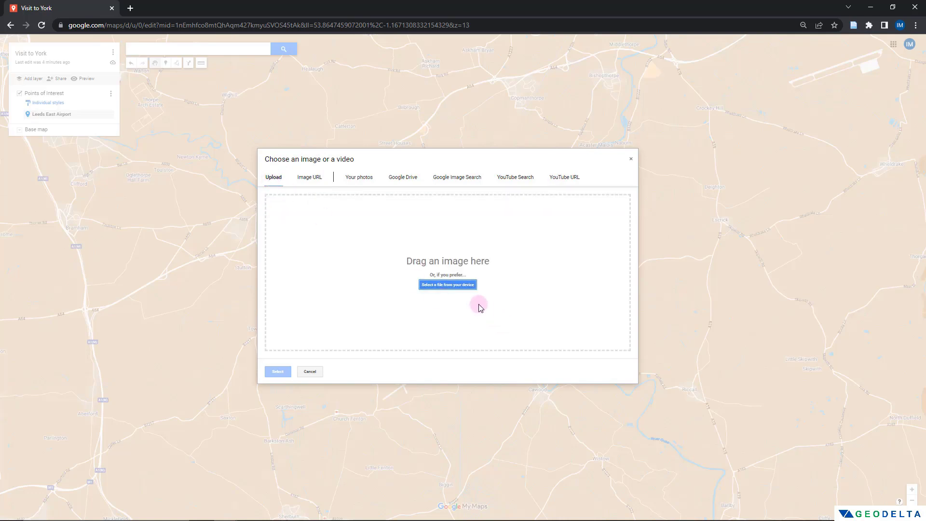
pyautogui.click(461, 287)
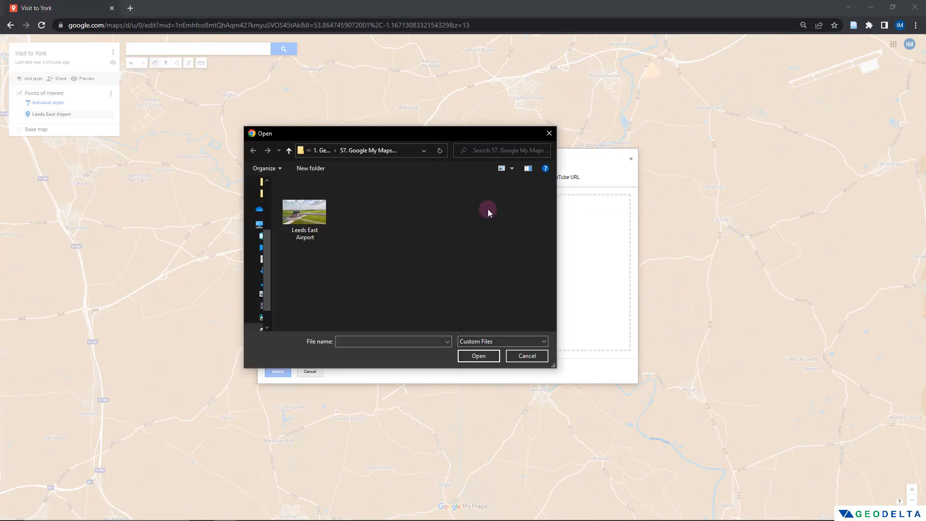
pyautogui.click(306, 215)
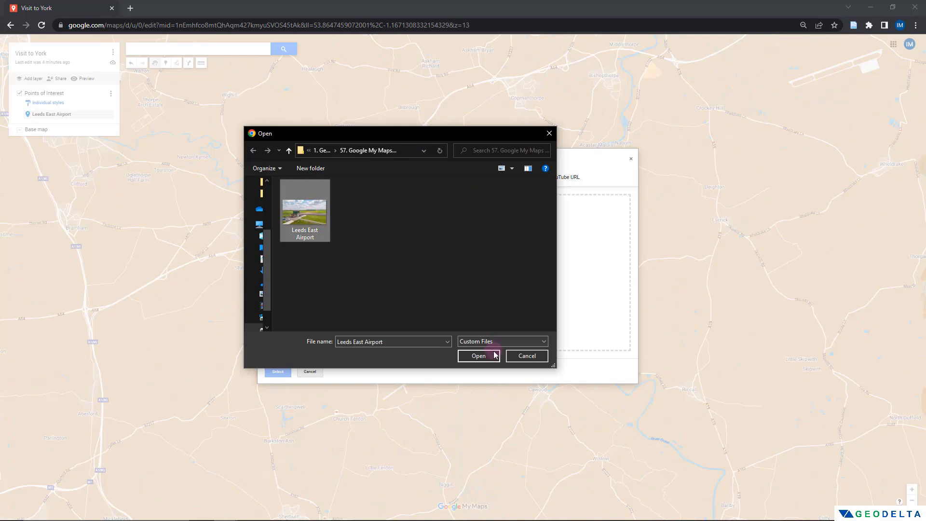
pyautogui.click(479, 356)
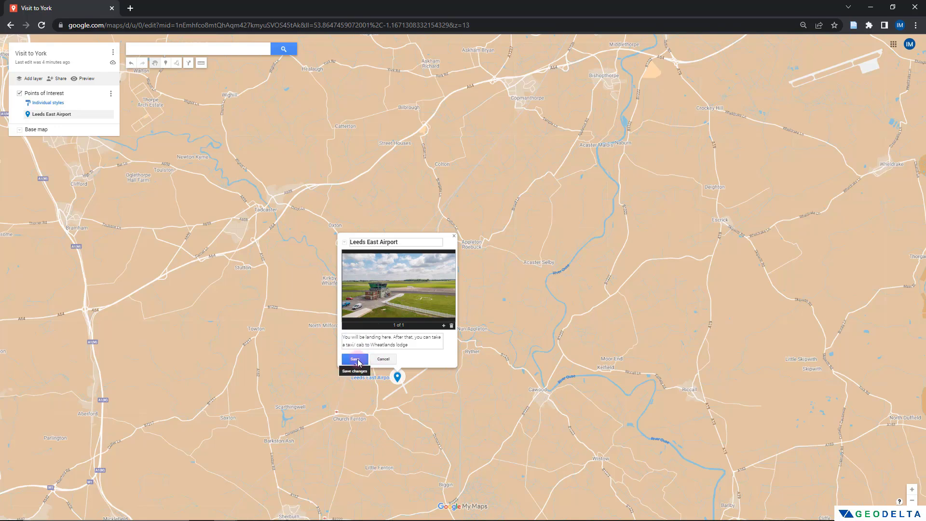
pyautogui.click(359, 364)
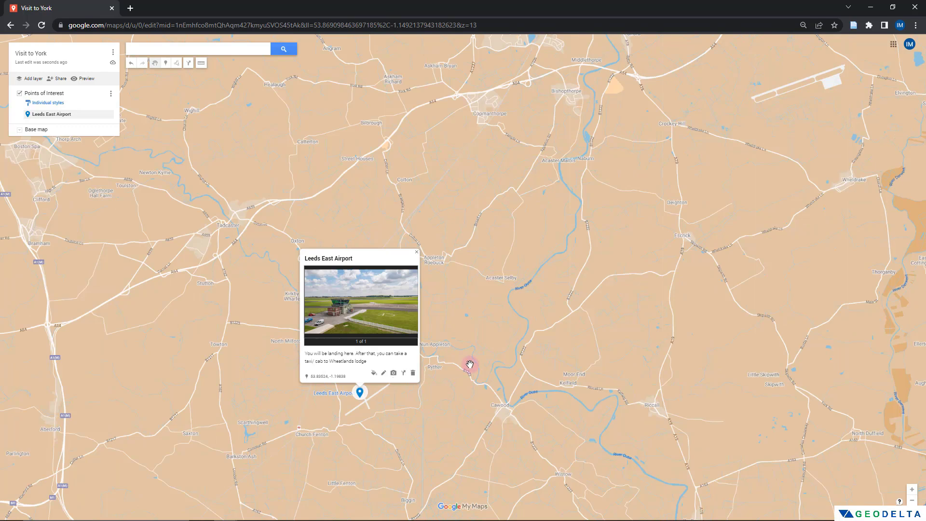
# Search the map for "Wheatlands Lodge" and go to the match in York.
pyautogui.moveTo(505, 257); pyautogui.dragTo(468, 260)
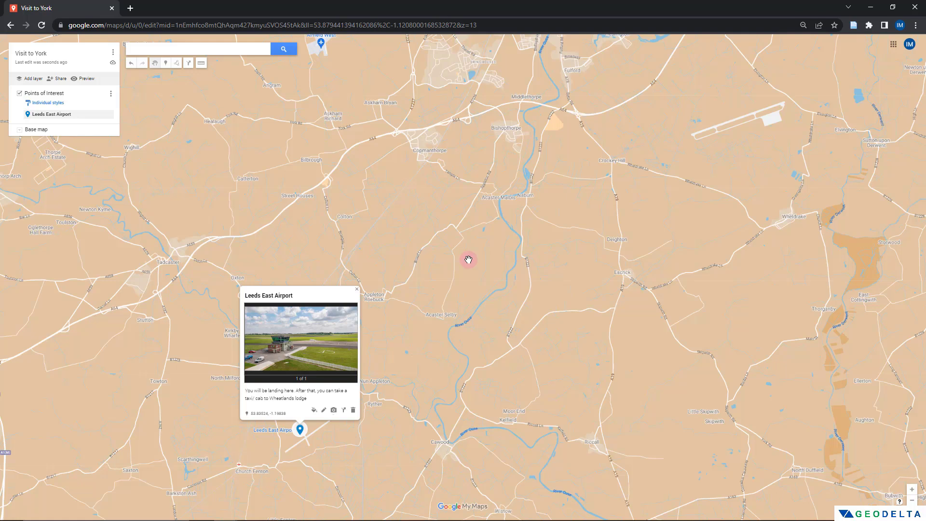
pyautogui.click(301, 437)
pyautogui.moveTo(303, 441)
pyautogui.mouseDown()
pyautogui.moveTo(533, 322)
pyautogui.moveTo(568, 232)
pyautogui.moveTo(301, 406)
pyautogui.mouseUp()
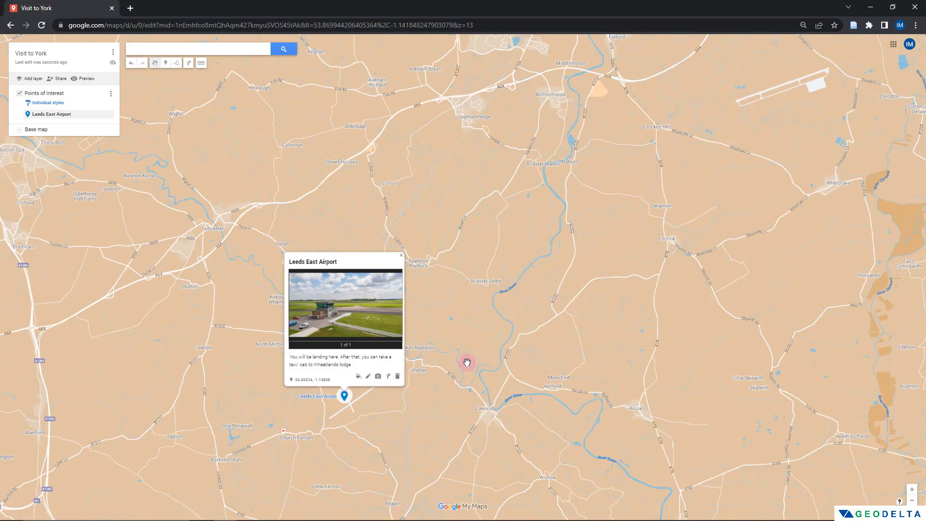
pyautogui.moveTo(510, 296)
pyautogui.mouseDown()
pyautogui.moveTo(502, 449)
pyautogui.moveTo(657, 302)
pyautogui.moveTo(668, 269)
pyautogui.mouseUp()
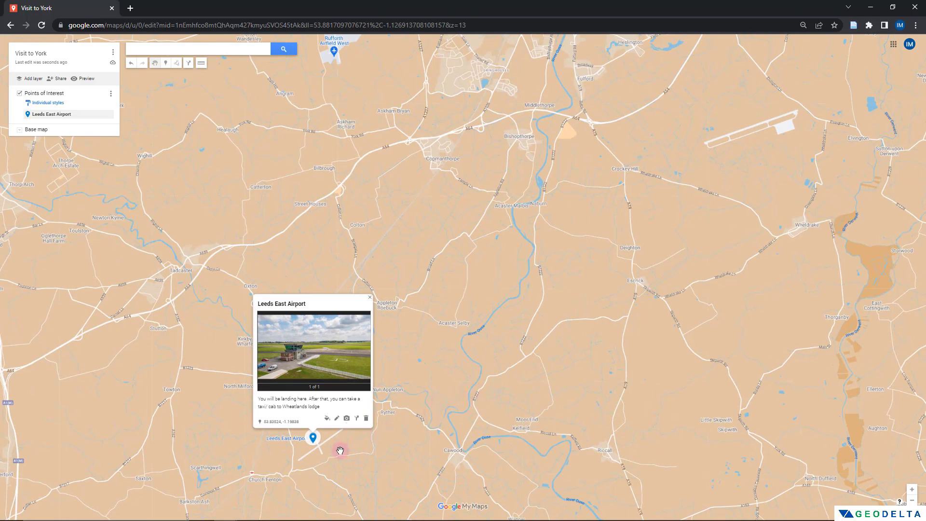
pyautogui.moveTo(523, 248); pyautogui.dragTo(516, 291)
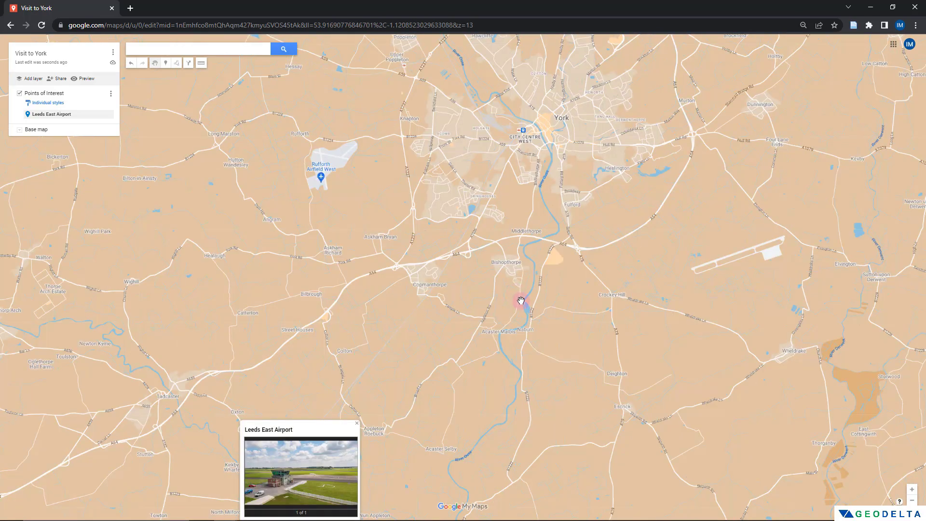
pyautogui.scroll(2, 532, 295)
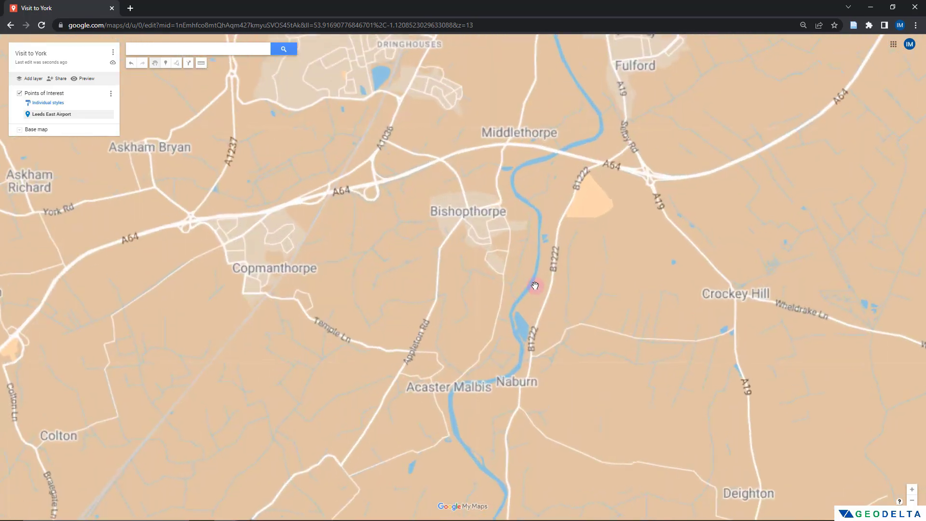
pyautogui.scroll(-2, 481, 310)
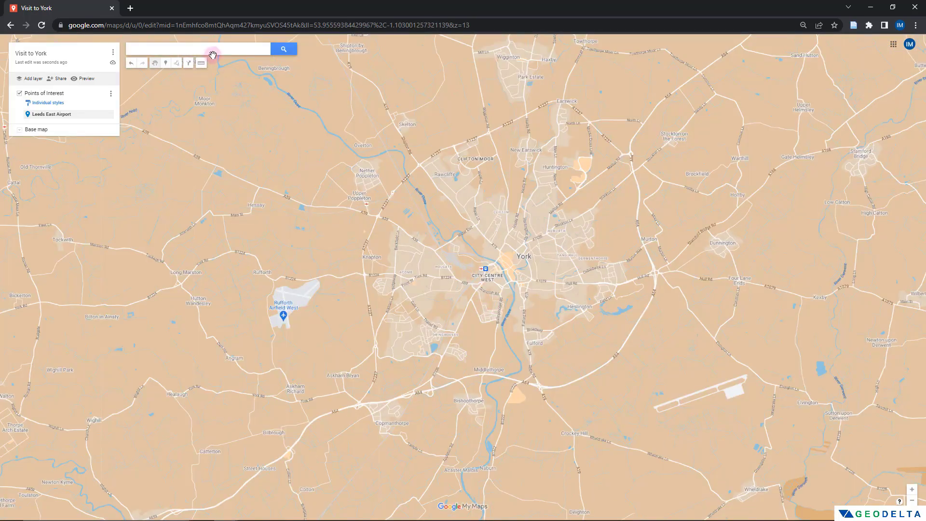
pyautogui.click(204, 49)
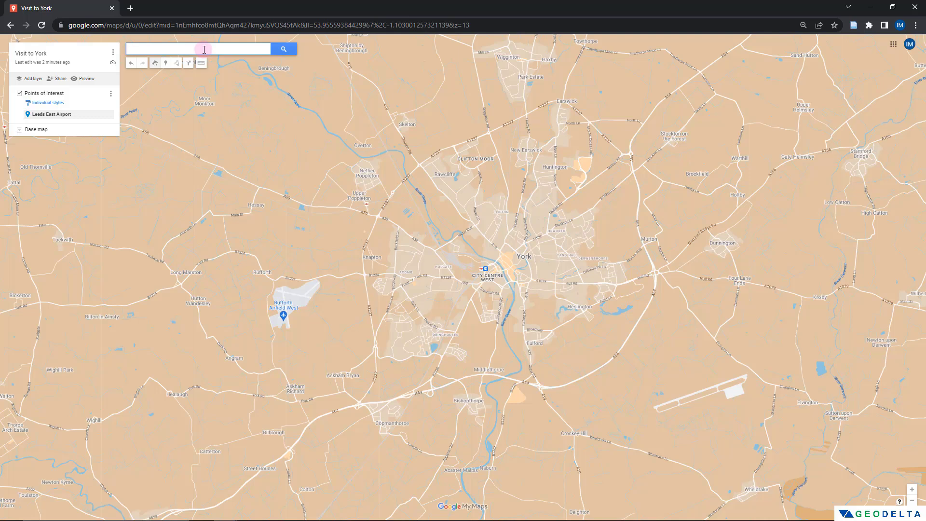
pyautogui.write('Wheatlands')
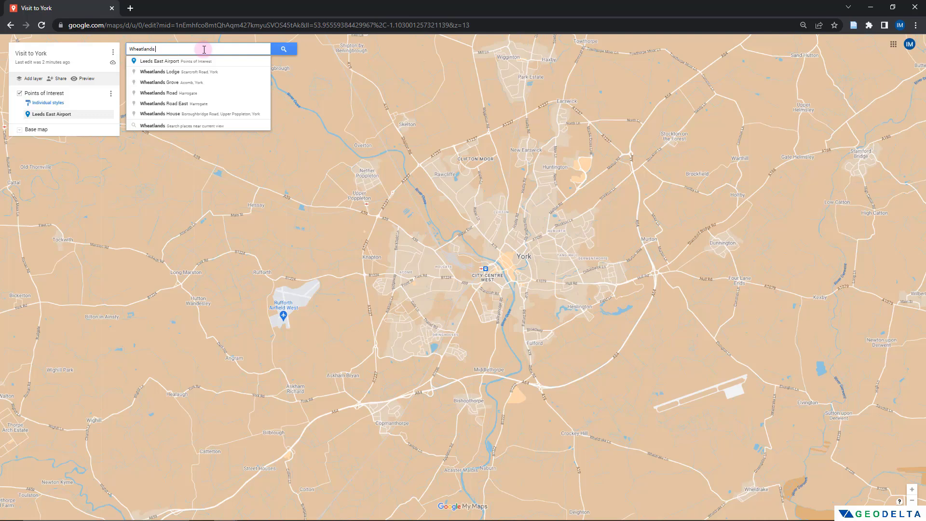
pyautogui.write(' Lodge')
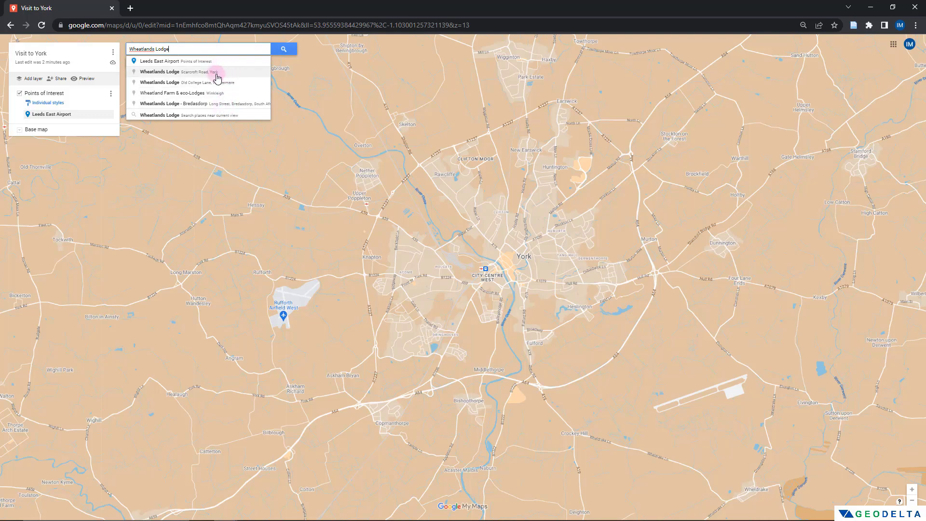
pyautogui.click(161, 73)
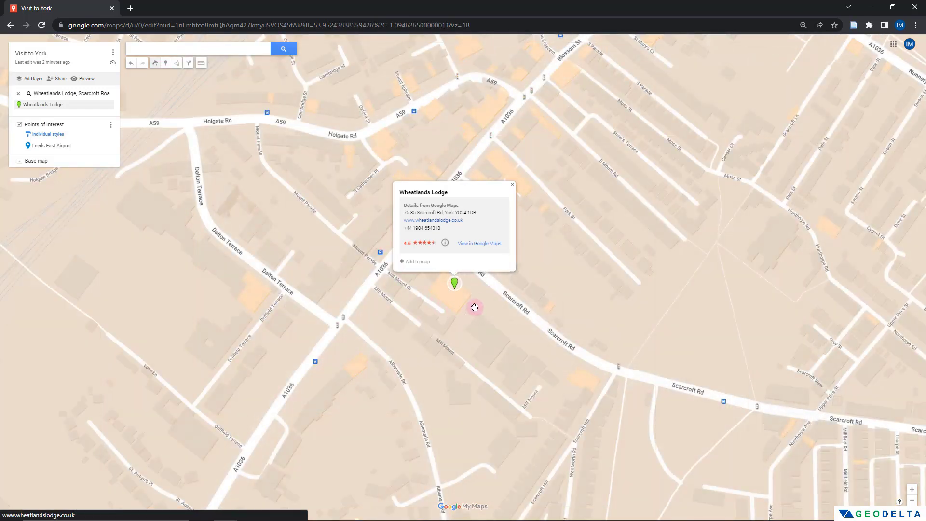
# Place a new marker on the Wheatlands Lodge search result and title it "Wheatlands Lodge".
pyautogui.scroll(-4, 475, 307)
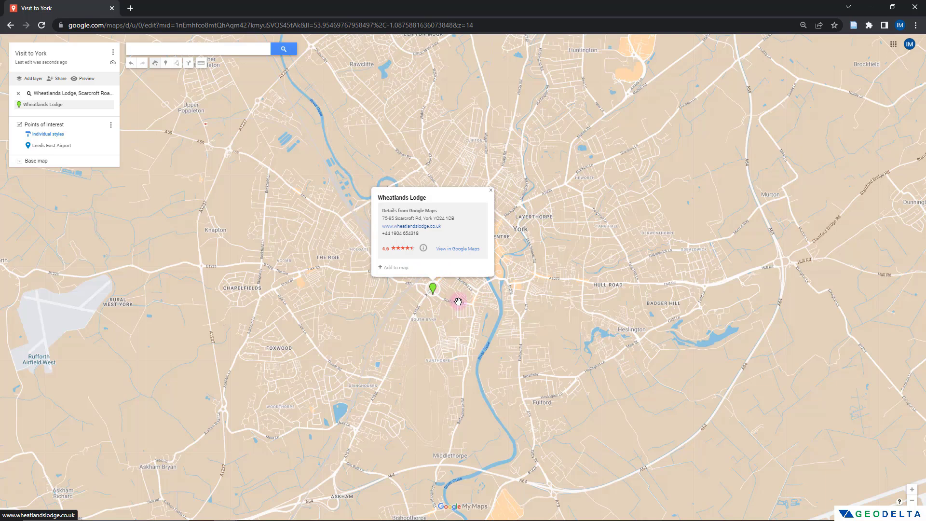
pyautogui.click(166, 63)
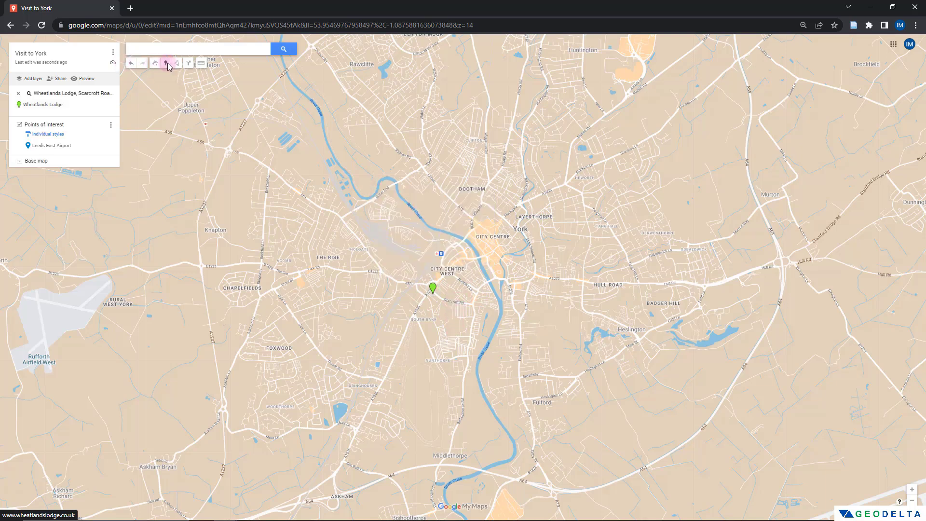
pyautogui.click(433, 292)
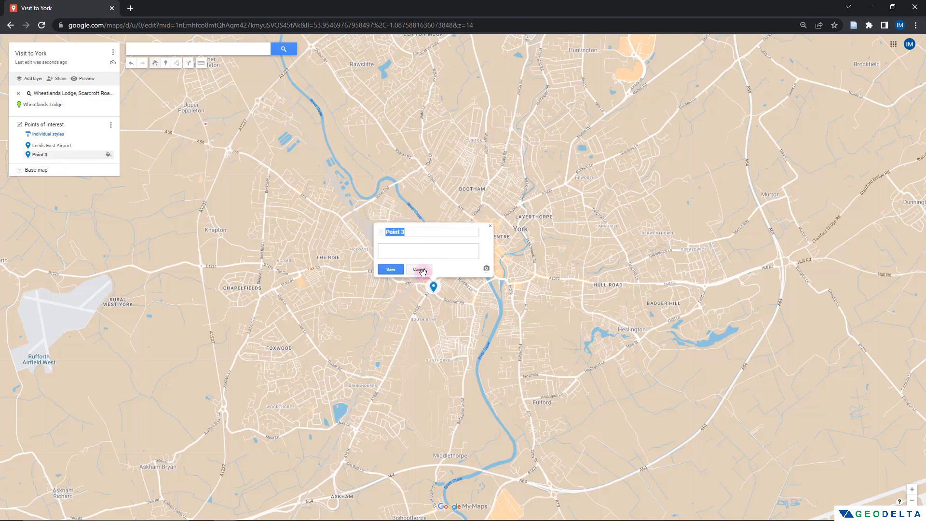
pyautogui.write('Wheatlands Lodge')
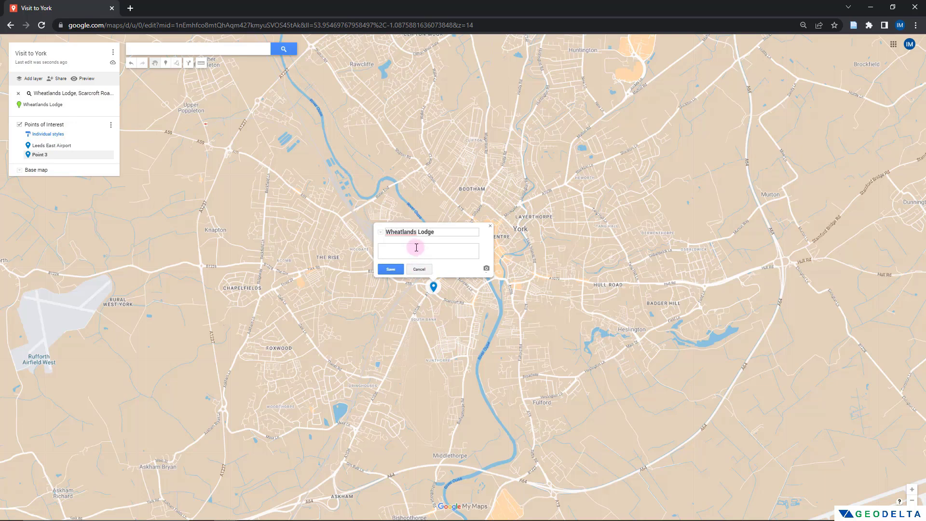
# Add the "Wheatlands Lodge" picture from the device to the Wheatlands Lodge marker and save the marker.
pyautogui.click(486, 269)
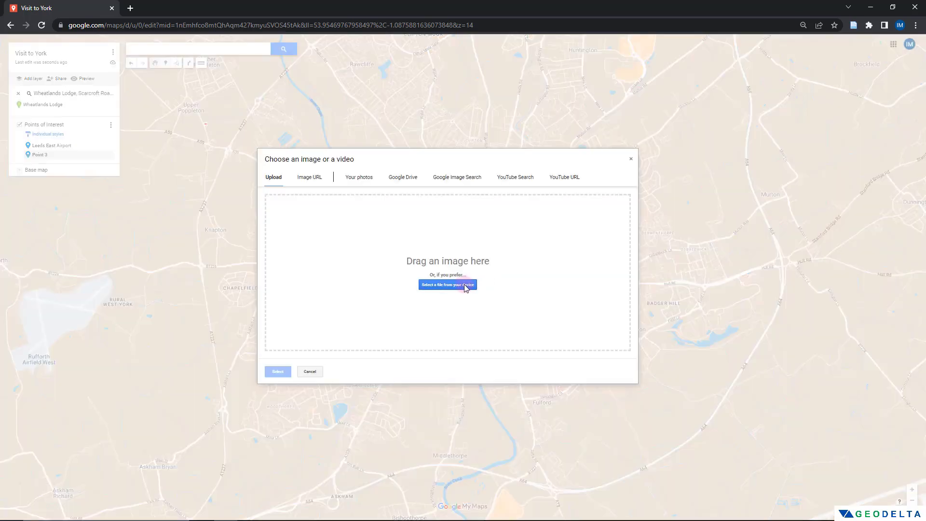
pyautogui.click(453, 285)
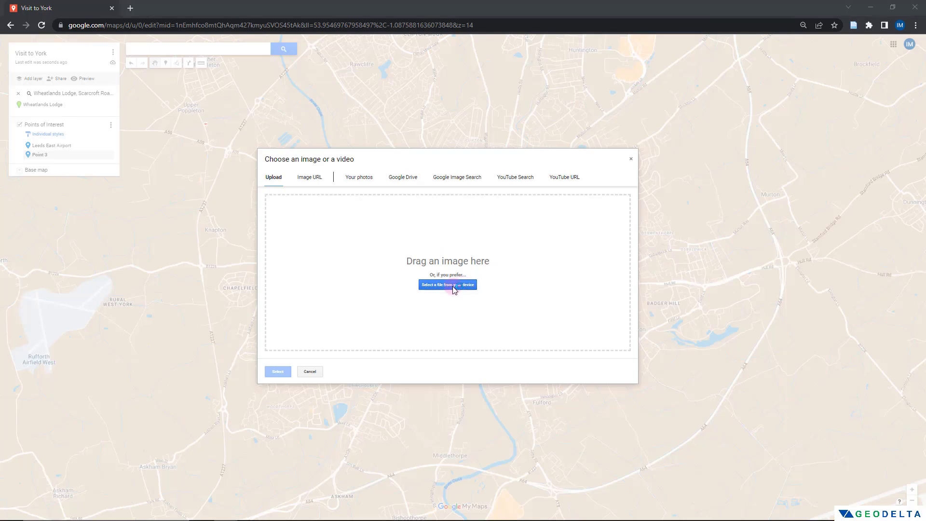
pyautogui.click(362, 216)
pyautogui.click(368, 200)
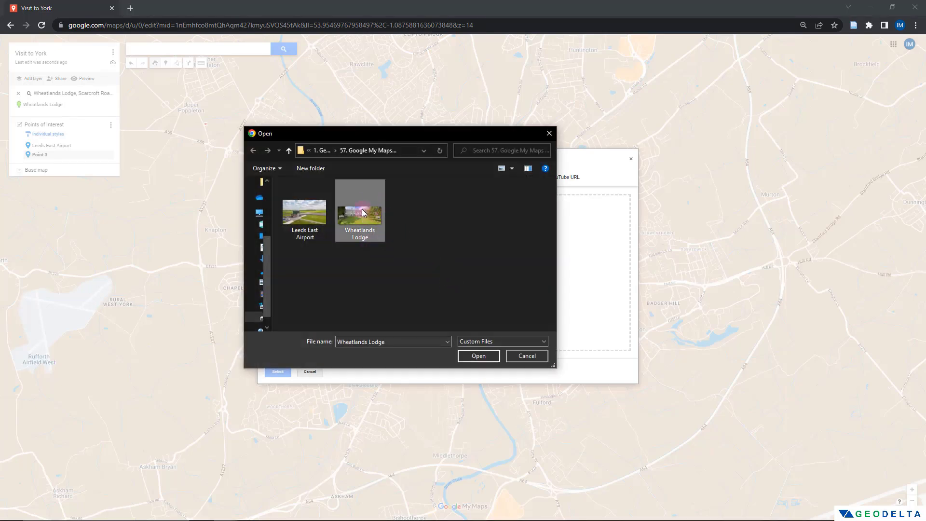
pyautogui.click(477, 355)
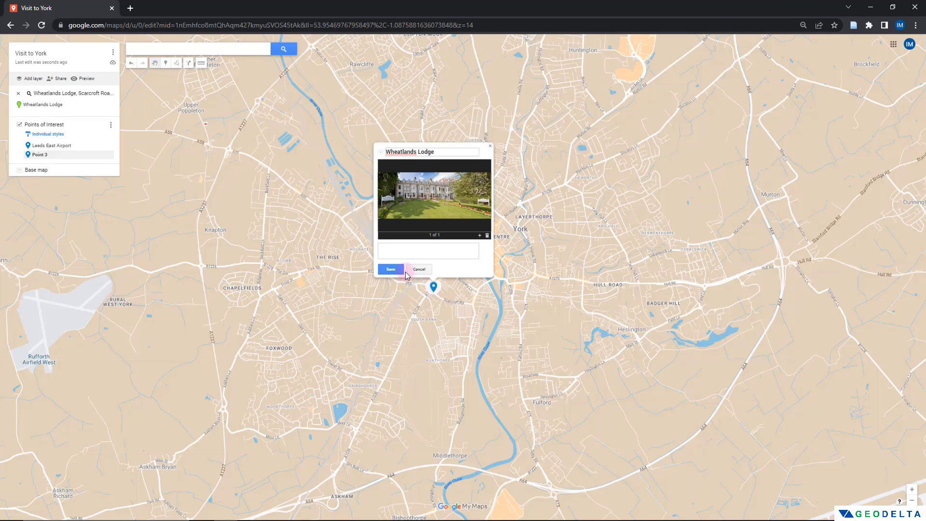
pyautogui.click(393, 270)
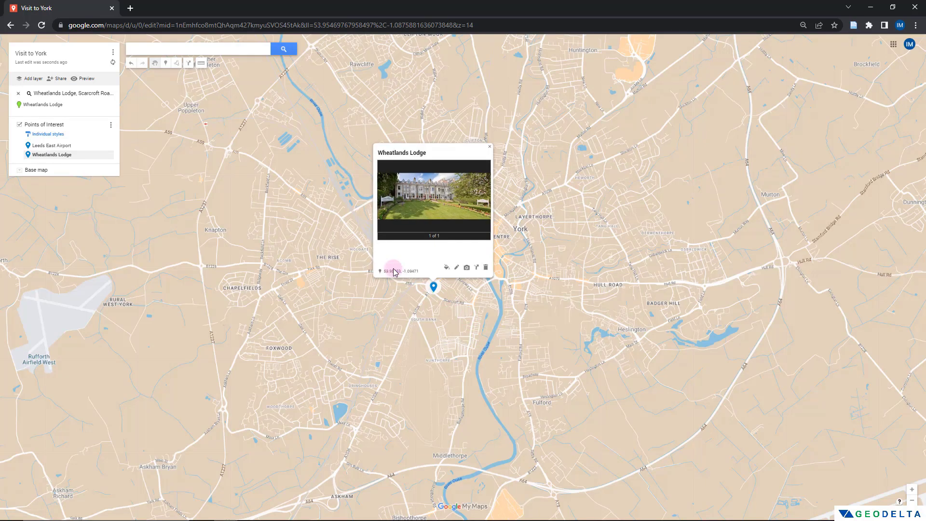
# Remove the temporary Wheatlands Lodge search result from the map's layer list.
pyautogui.scroll(-3, 452, 303)
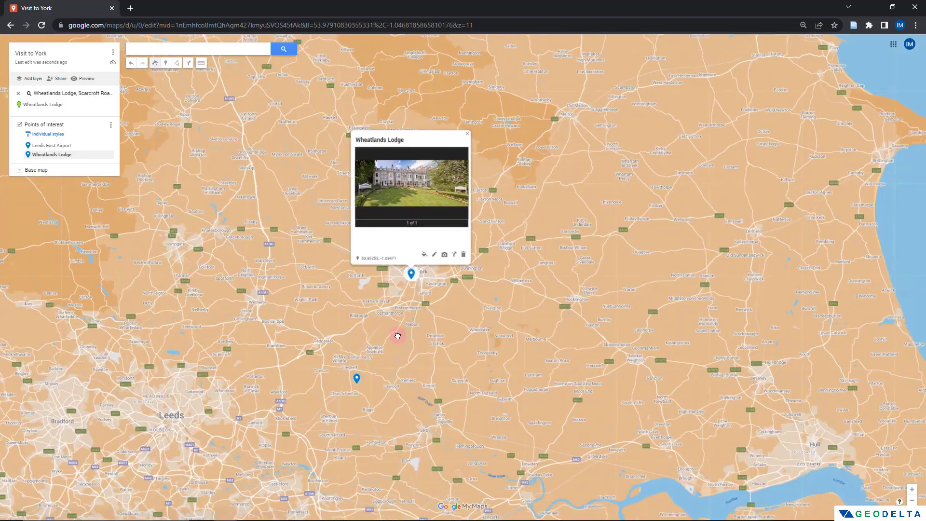
pyautogui.moveTo(397, 336); pyautogui.dragTo(390, 330)
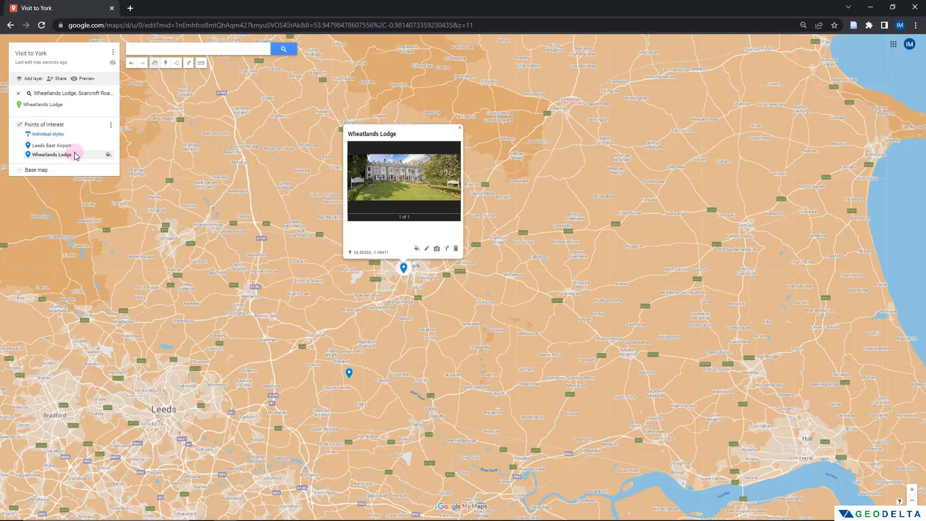
pyautogui.doubleClick(400, 289)
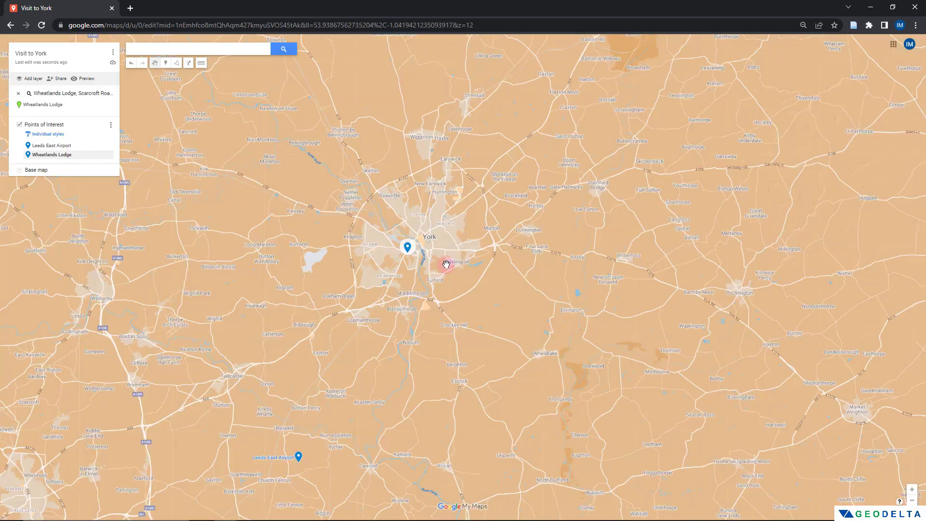
pyautogui.click(19, 96)
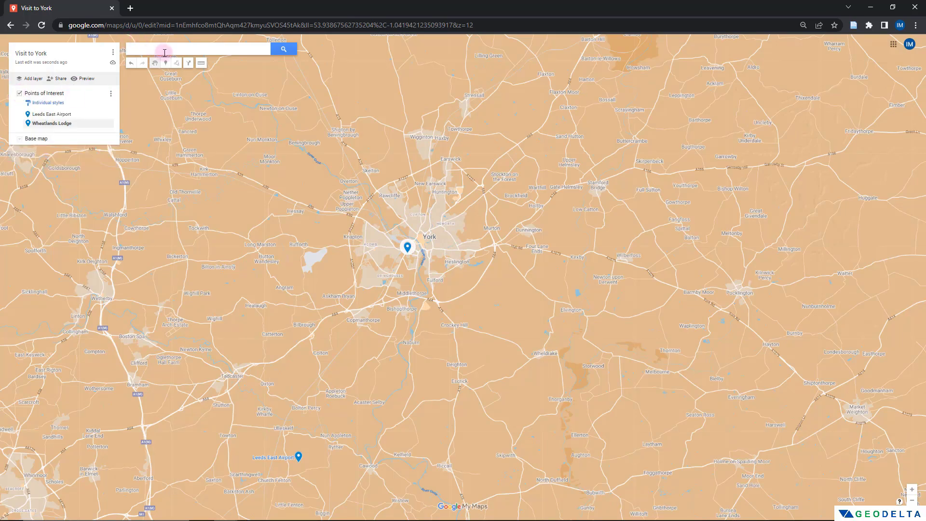
# Add a new empty layer to the map below the Points of Interest layer.
pyautogui.scroll(1, 435, 263)
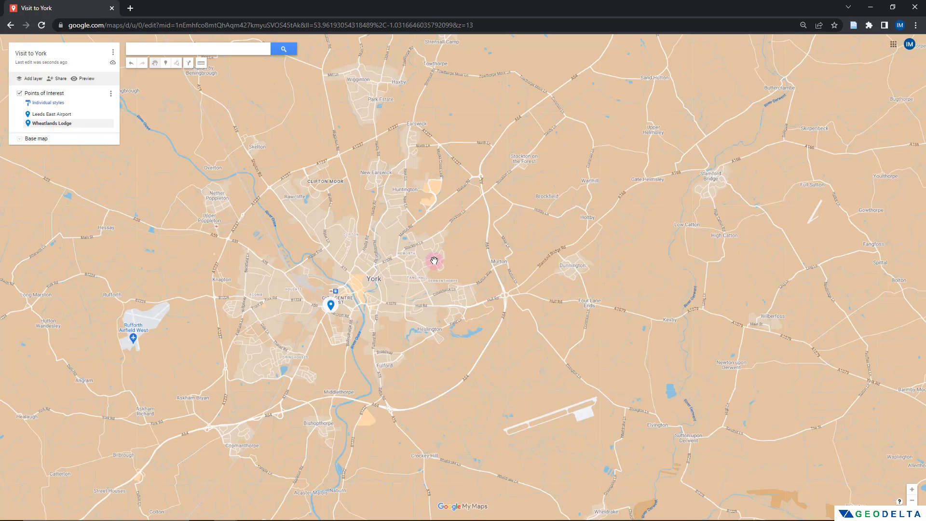
pyautogui.scroll(-1, 393, 234)
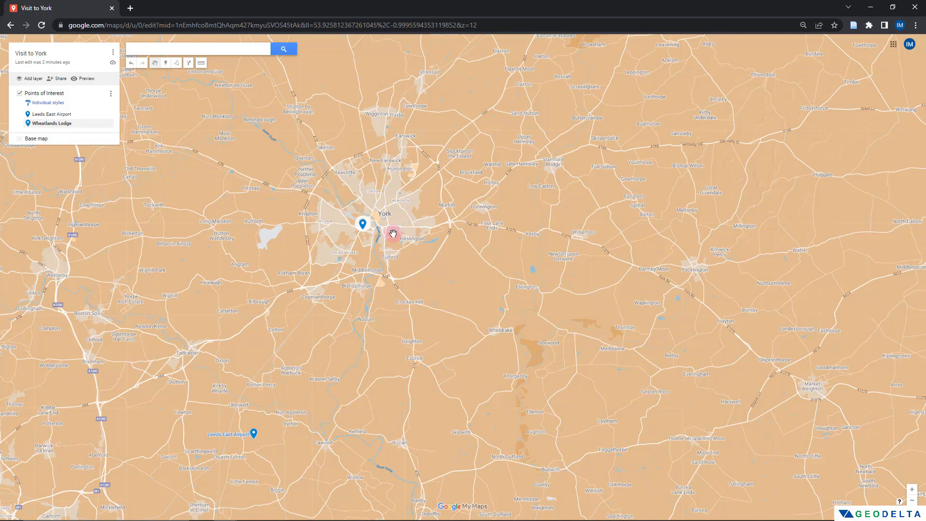
pyautogui.click(216, 48)
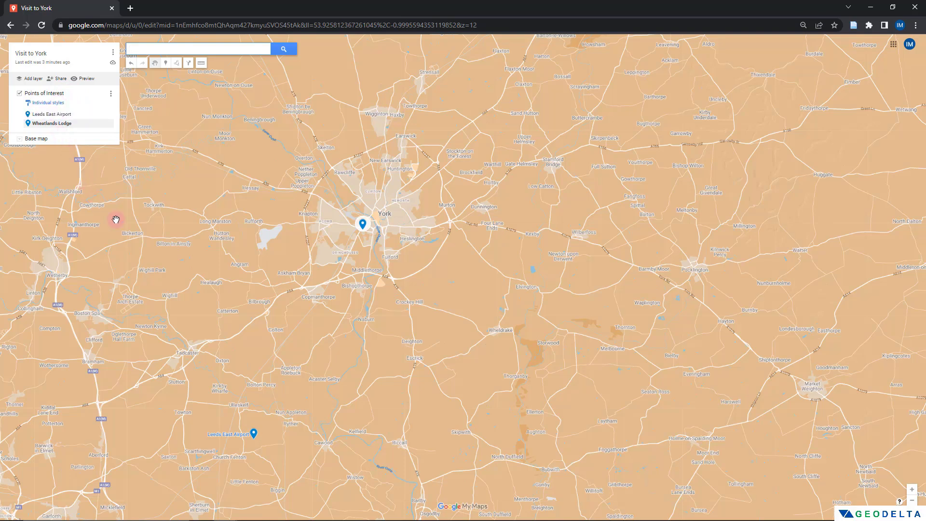
pyautogui.click(32, 80)
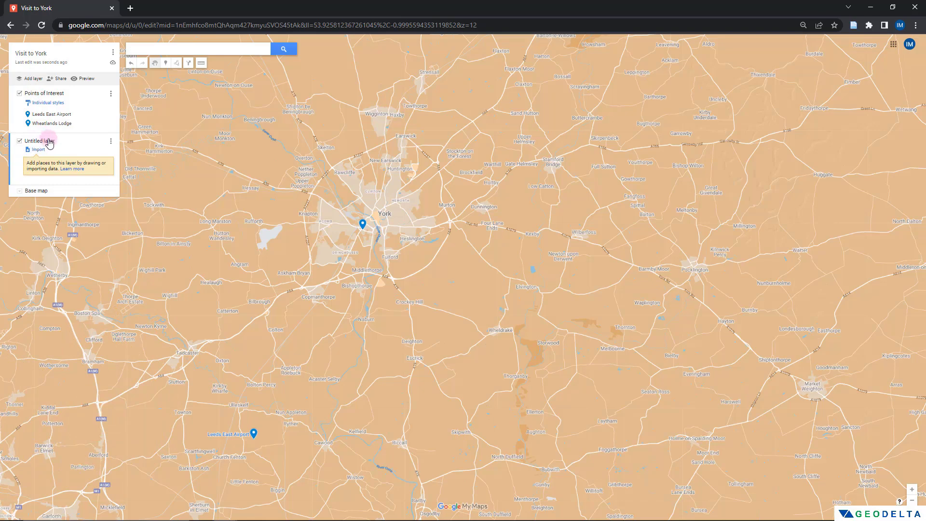
# Rename the untitled layer to "Places to Visit".
pyautogui.click(49, 142)
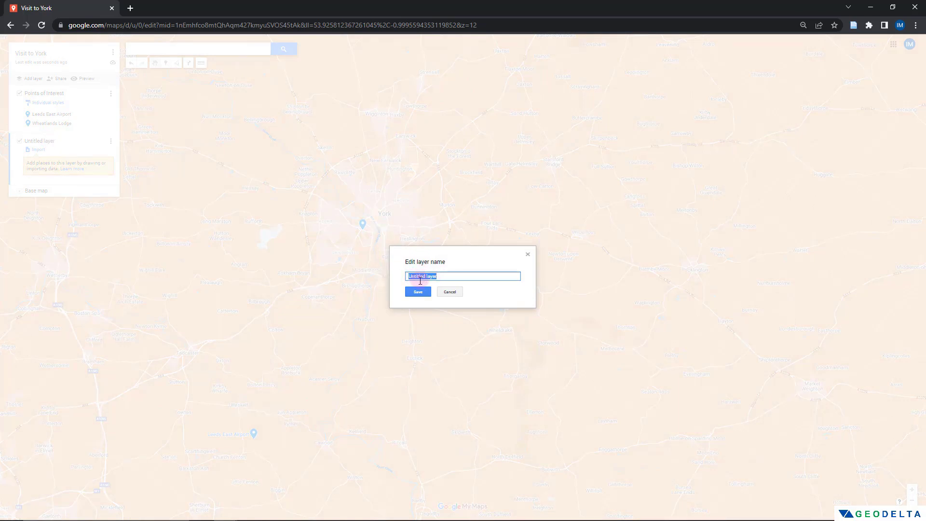
pyautogui.write('Places to Visit')
pyautogui.click(427, 294)
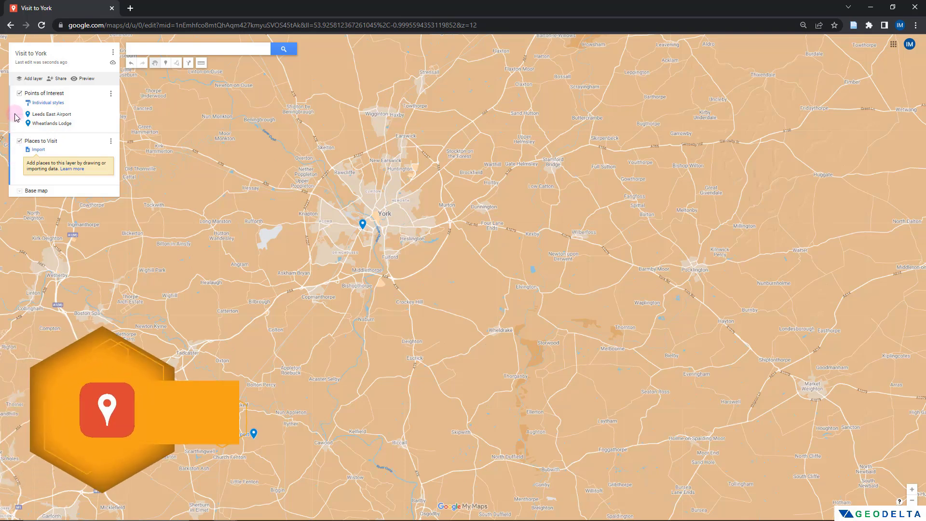
# Switch the active layer back and forth between Points of Interest and Places to Visit, ending on Places to Visit.
pyautogui.click(13, 128)
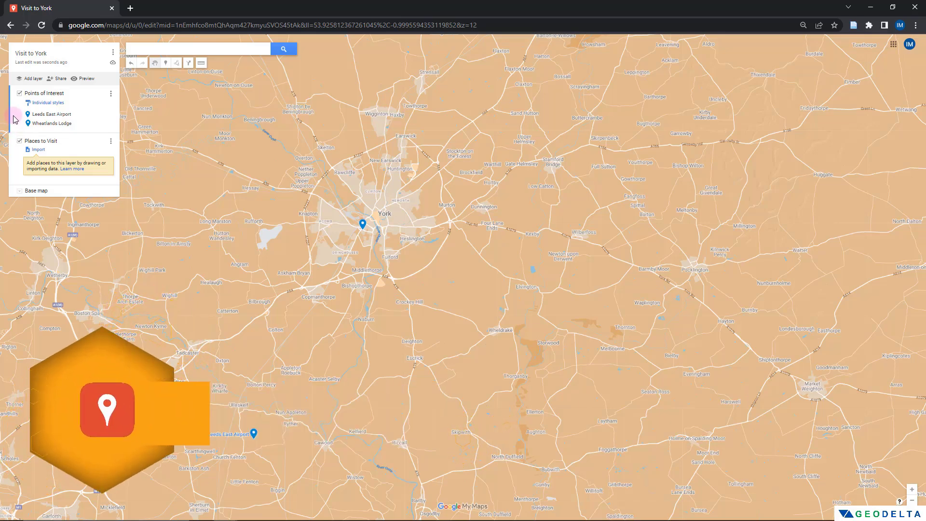
pyautogui.click(15, 145)
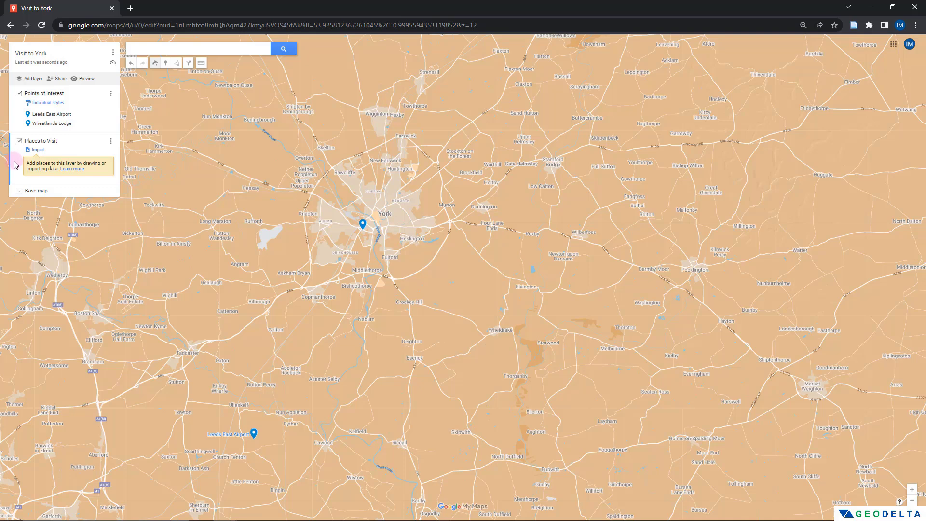
pyautogui.click(9, 116)
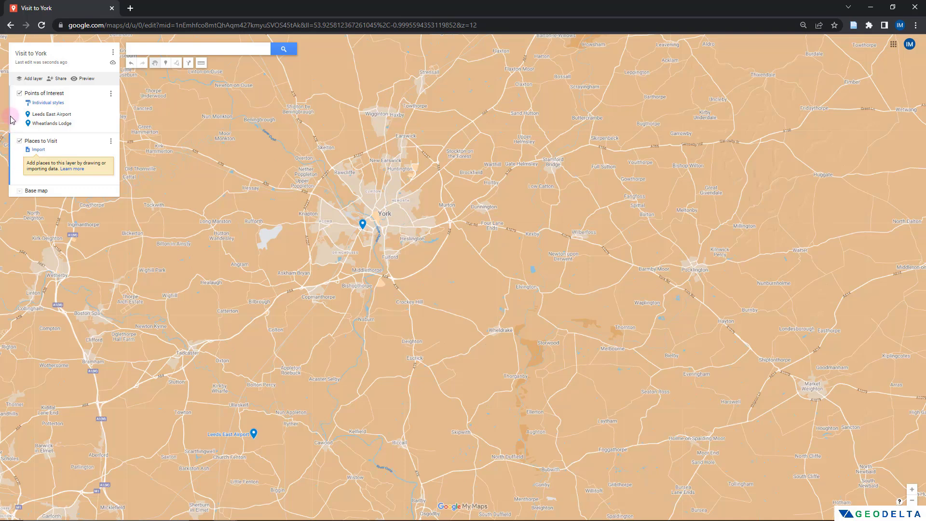
pyautogui.click(24, 155)
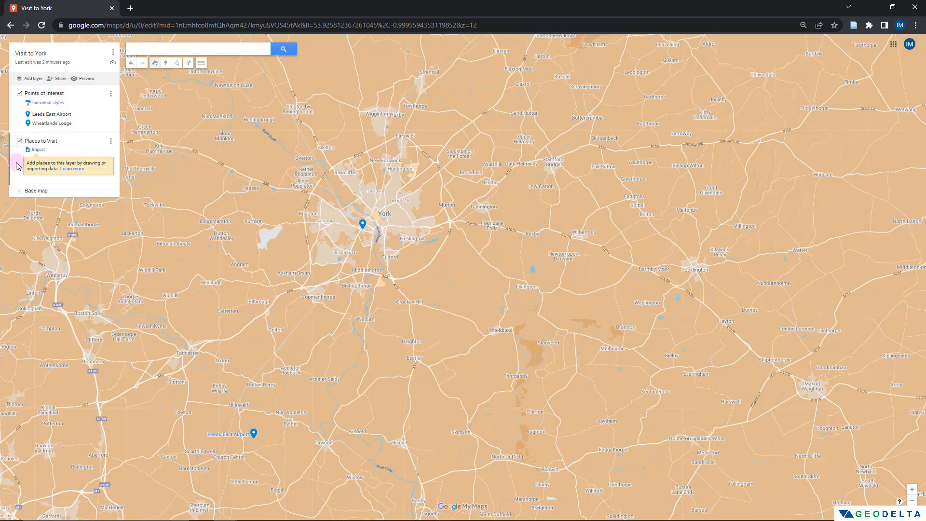
# Place a trial marker west of York in the Places to Visit layer, then delete it.
pyautogui.click(166, 63)
pyautogui.click(183, 179)
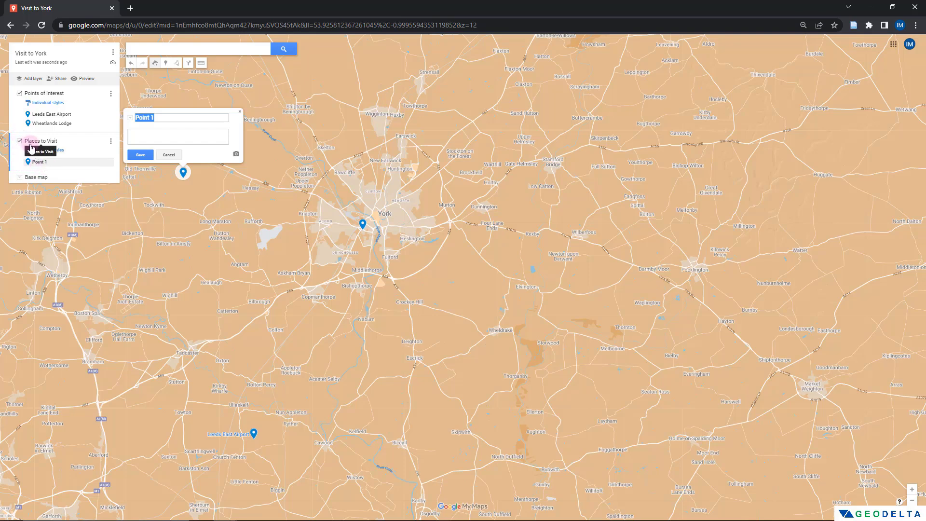
pyautogui.click(196, 175)
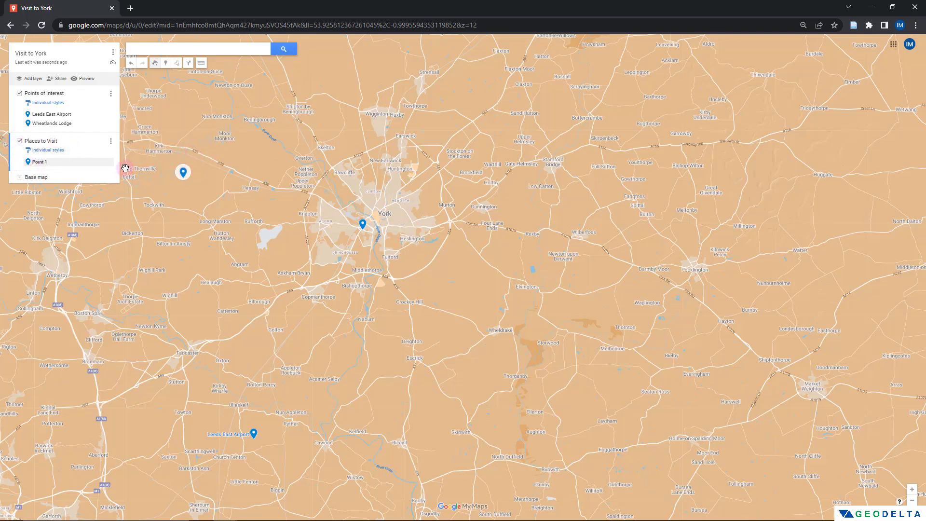
pyautogui.click(109, 164)
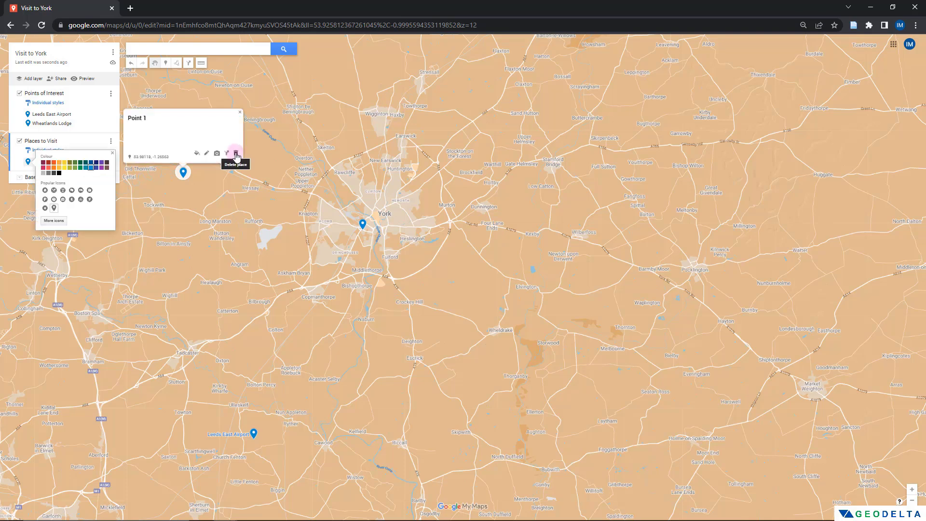
pyautogui.click(235, 154)
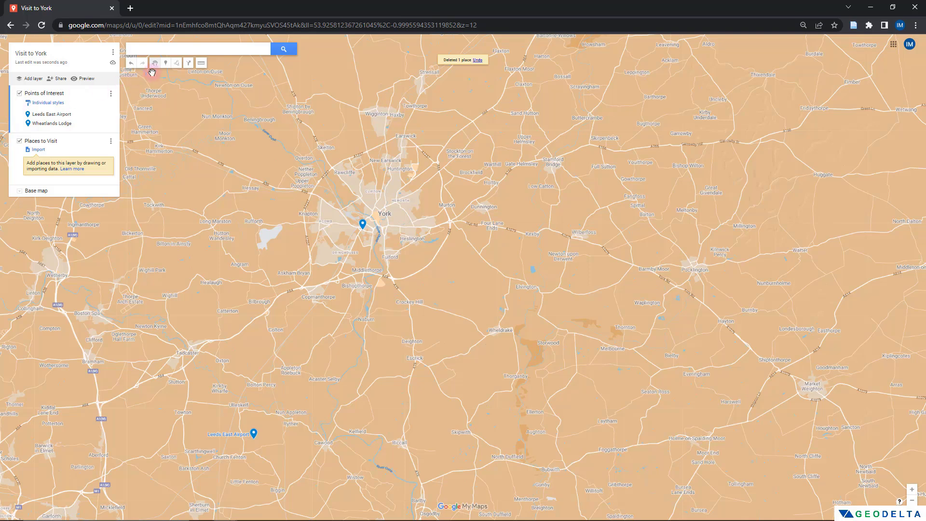
# Place a trial marker northwest of York in the Points of Interest layer, then delete it.
pyautogui.click(166, 63)
pyautogui.click(240, 154)
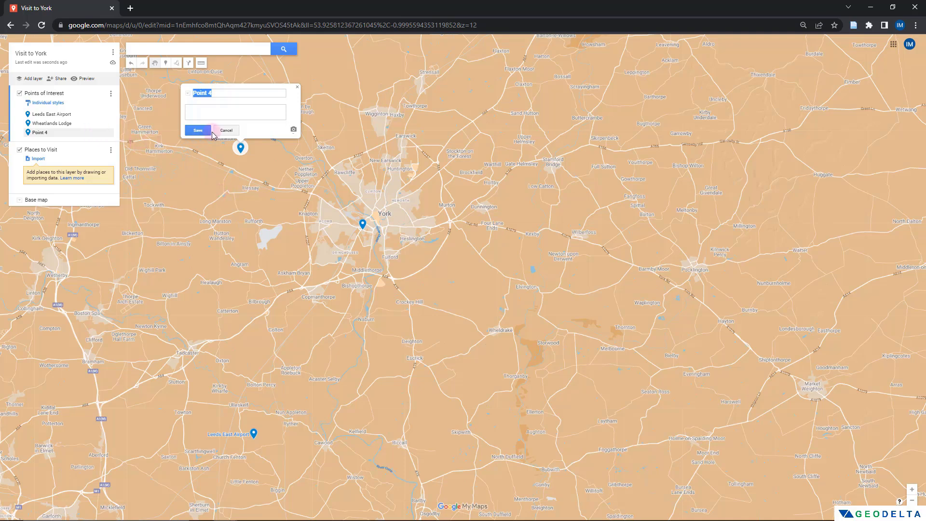
pyautogui.click(299, 89)
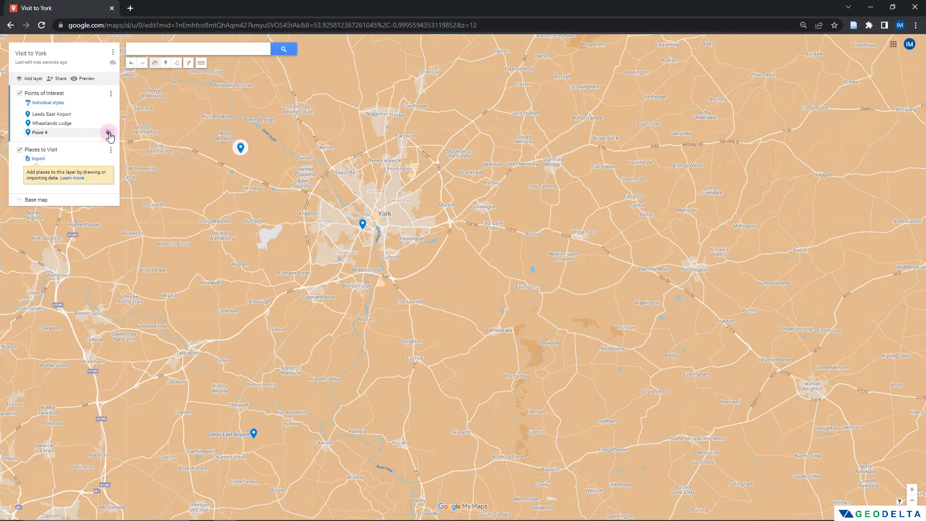
pyautogui.click(110, 133)
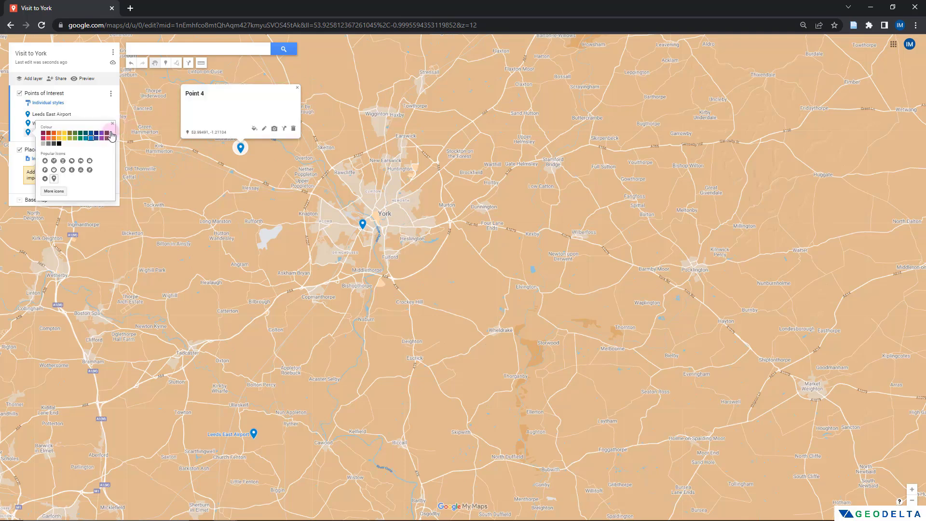
pyautogui.click(292, 128)
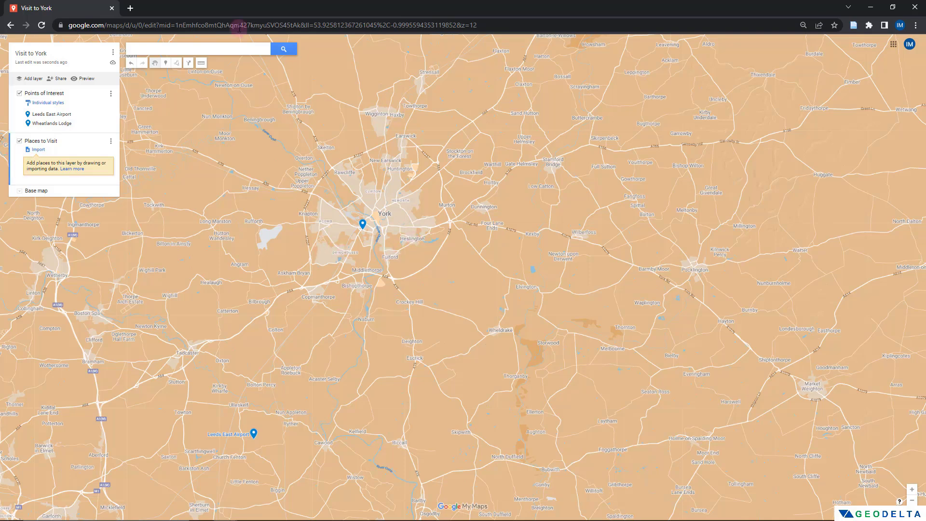
# Search for the National Railway Museum York on Leeman Road and add the result to the Places to Visit layer.
pyautogui.click(219, 52)
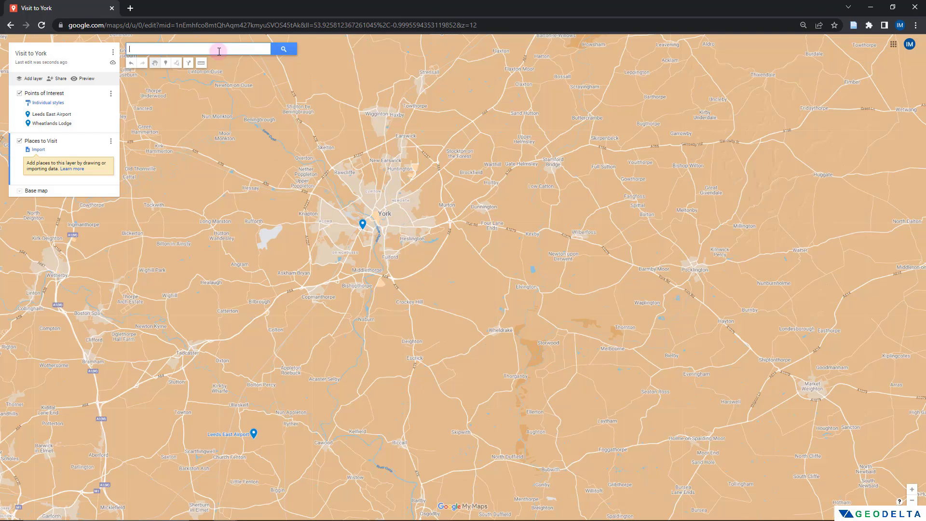
pyautogui.write('National')
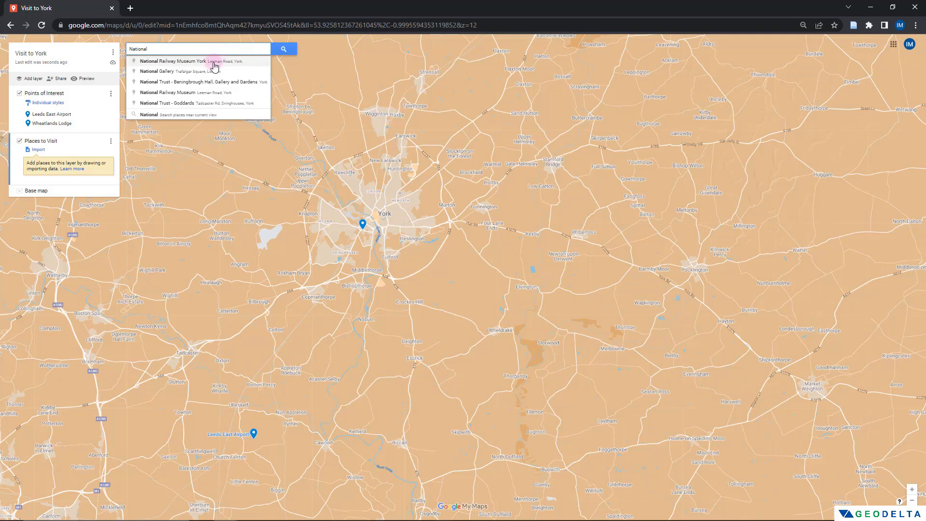
pyautogui.click(212, 59)
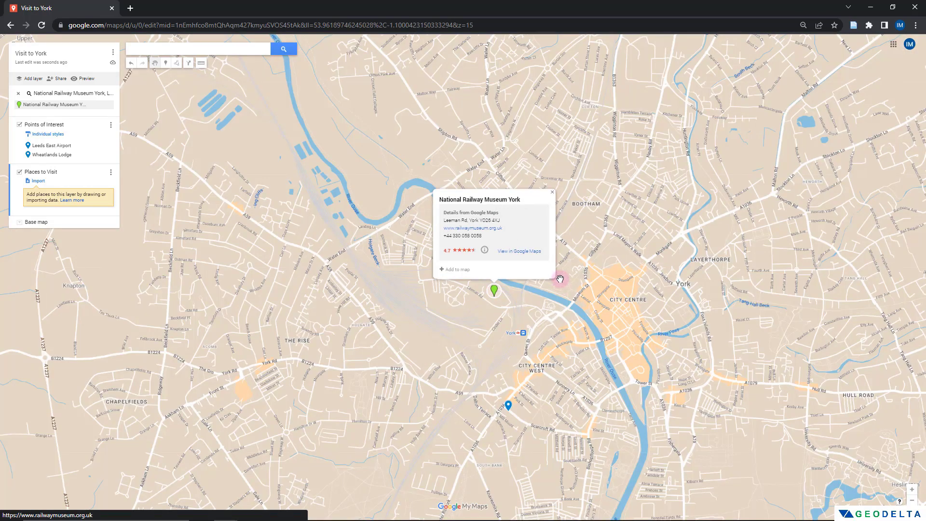
pyautogui.click(166, 63)
pyautogui.click(485, 270)
pyautogui.click(528, 218)
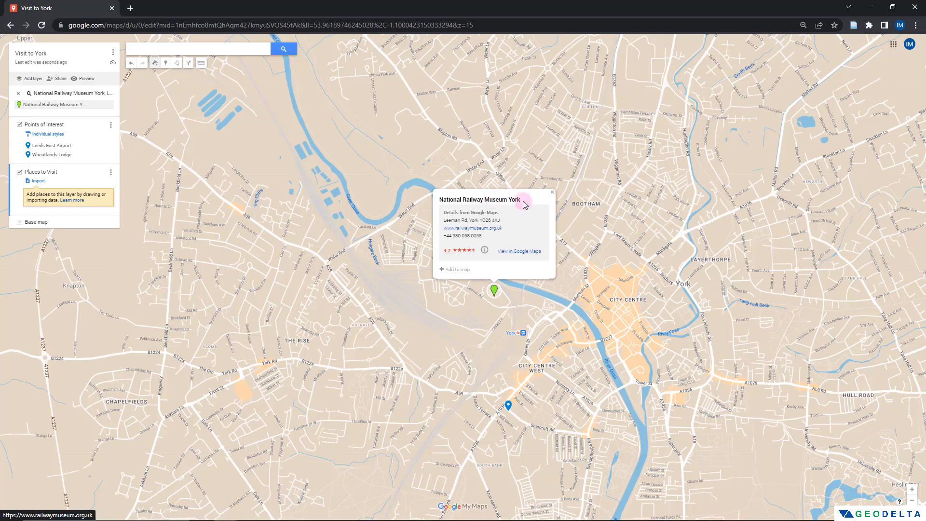
pyautogui.click(448, 273)
pyautogui.click(458, 271)
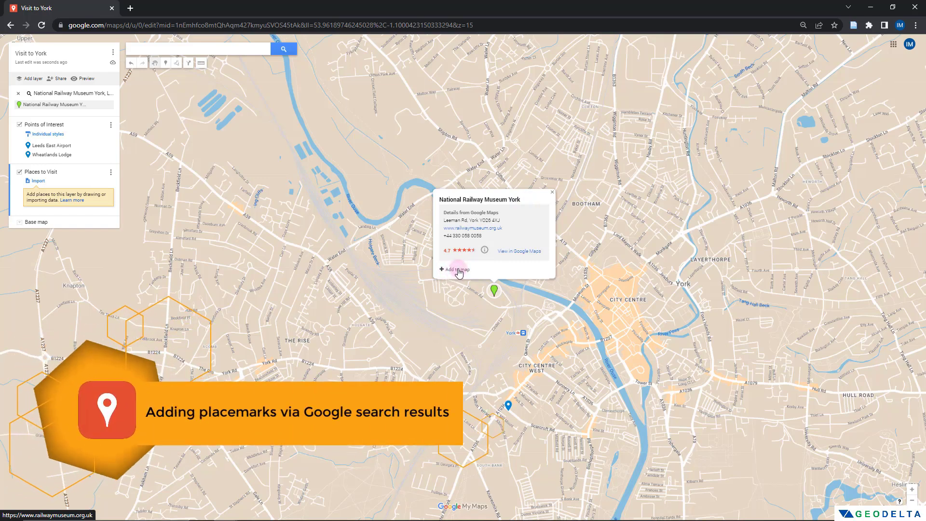
pyautogui.click(458, 270)
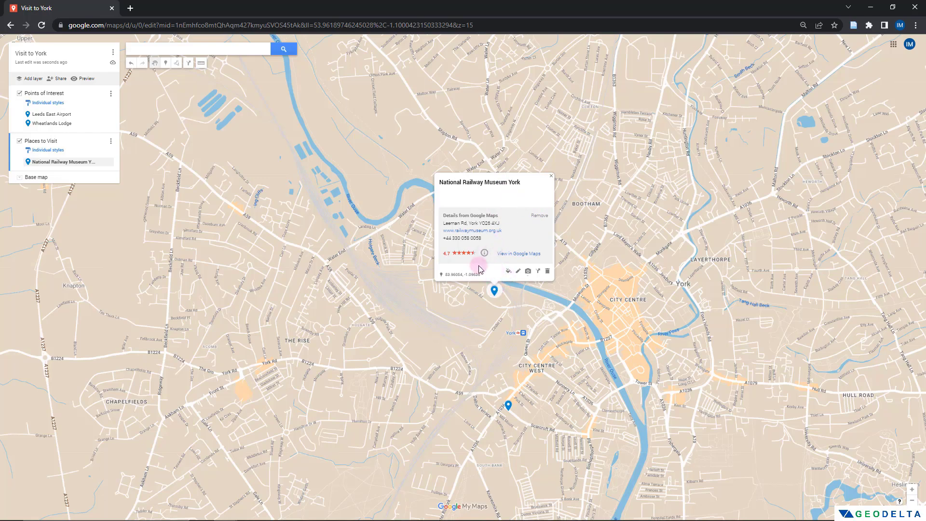
# Examine the coordinates in the National Railway Museum York marker's details.
pyautogui.moveTo(480, 275)
pyautogui.mouseDown()
pyautogui.moveTo(446, 279)
pyautogui.moveTo(491, 277)
pyautogui.moveTo(472, 263)
pyautogui.mouseUp()
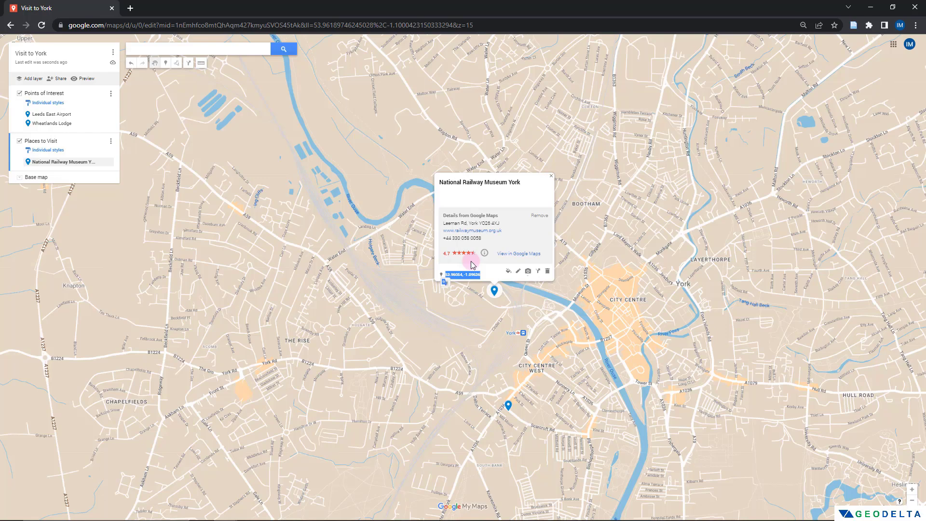
pyautogui.moveTo(471, 265); pyautogui.dragTo(484, 271)
pyautogui.click(494, 276)
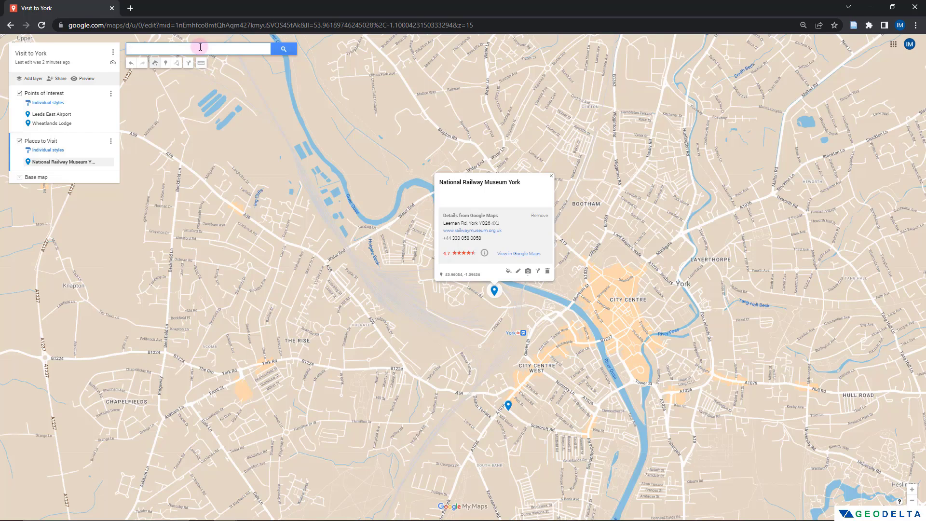
# Search for "York Minster" and add the Deangate result to the Places to Visit layer.
pyautogui.write('York Minster')
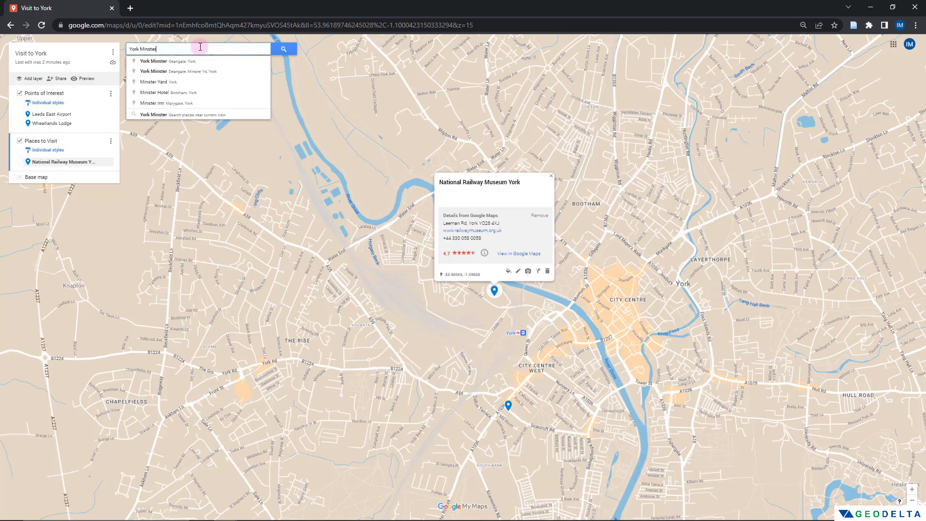
pyautogui.click(193, 62)
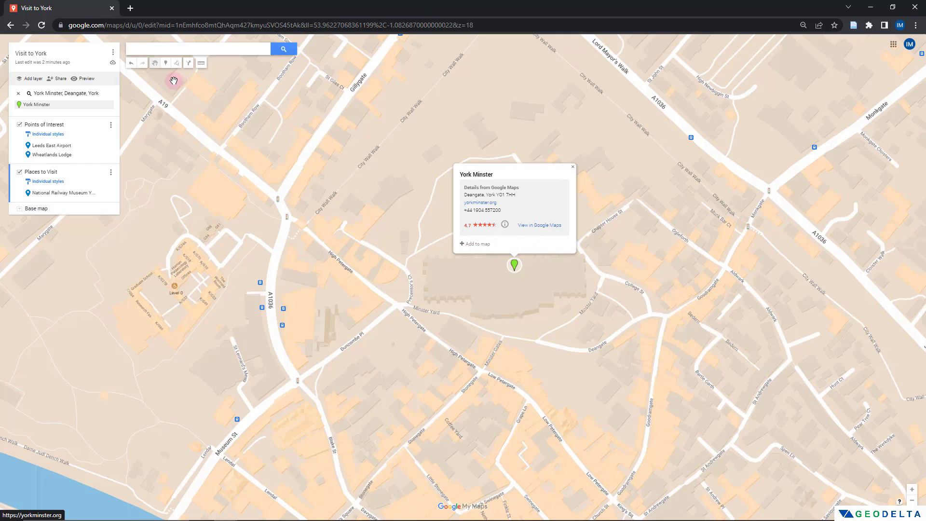
pyautogui.click(485, 245)
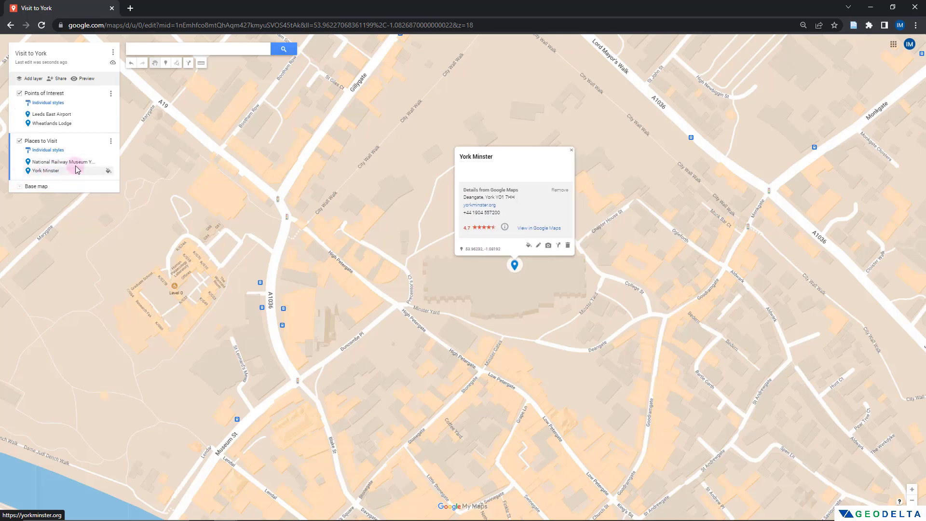
# Search for "York Castle Museum" and add the Tower Street result to the Places to Visit layer.
pyautogui.click(204, 49)
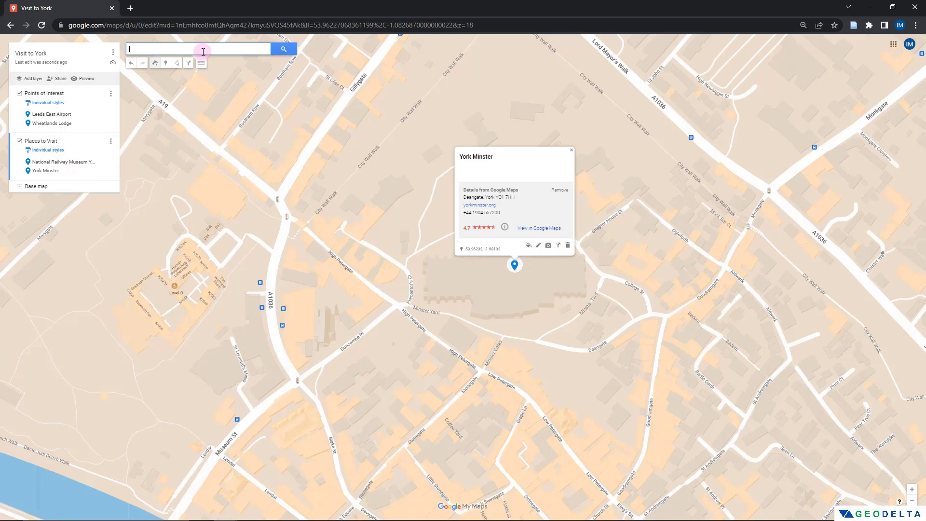
pyautogui.write('York Castle Museum')
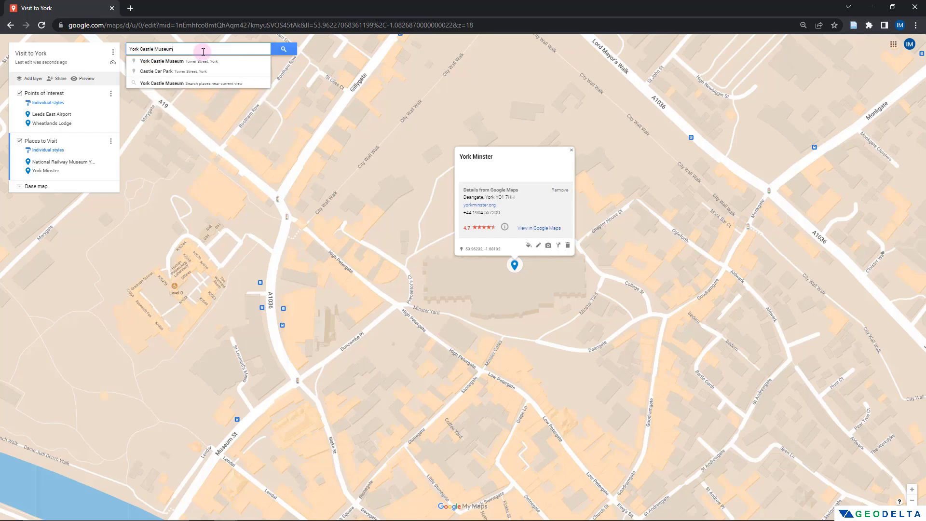
pyautogui.click(197, 61)
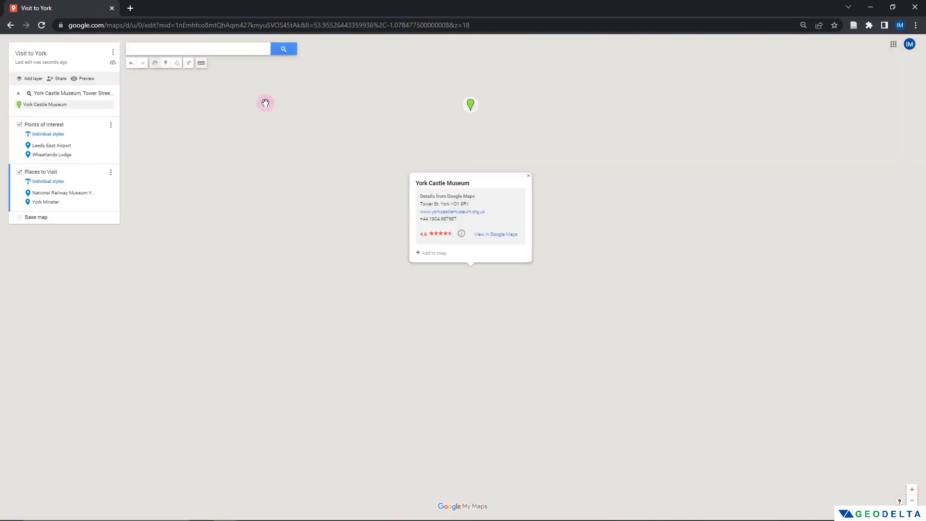
pyautogui.click(432, 253)
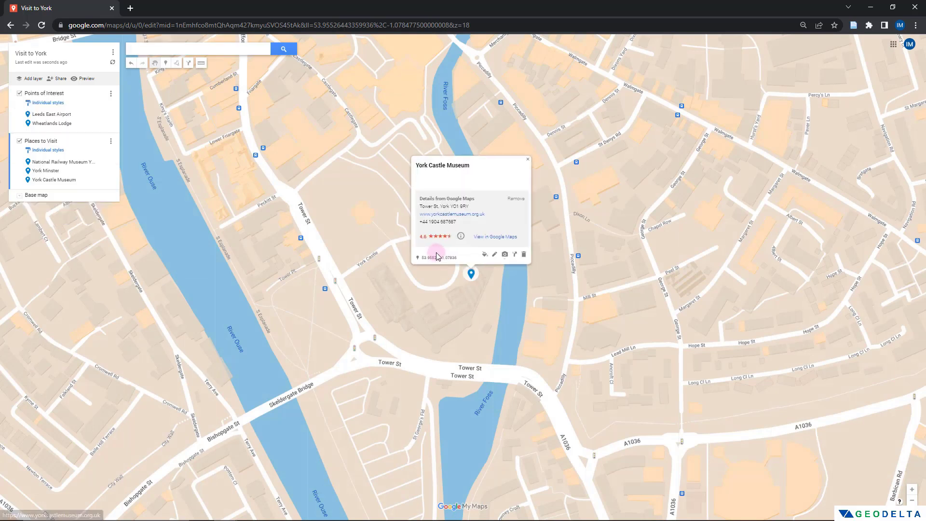
# Search for "York city walls" and add the York City Walls result to the Places to Visit layer.
pyautogui.click(184, 47)
pyautogui.write('York')
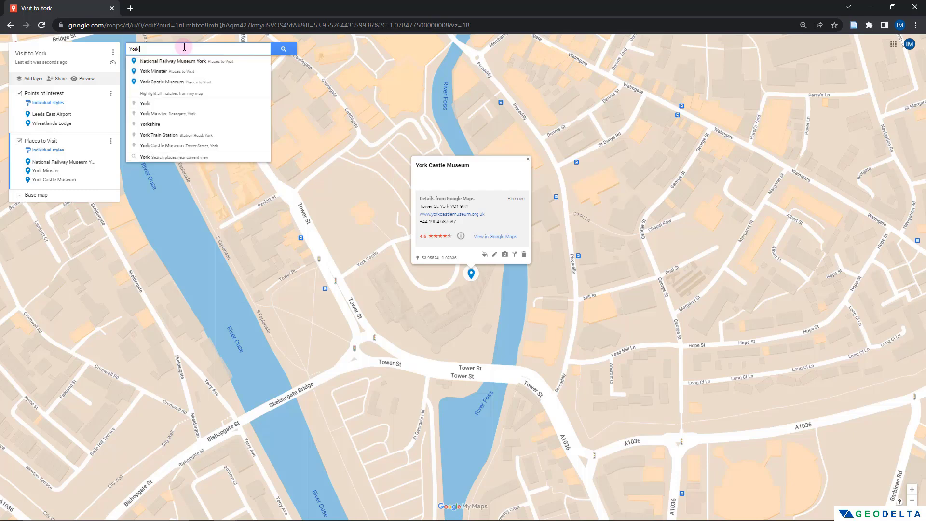
pyautogui.write(' city walls')
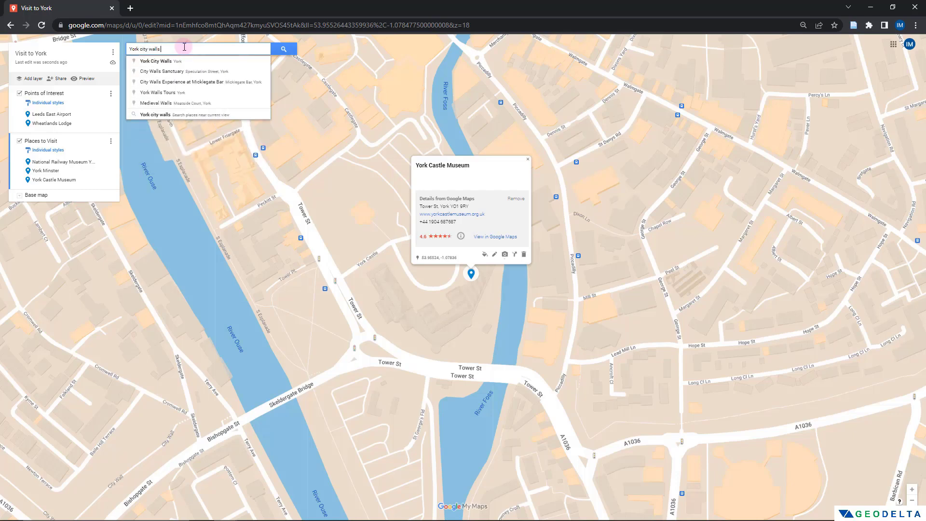
pyautogui.click(186, 61)
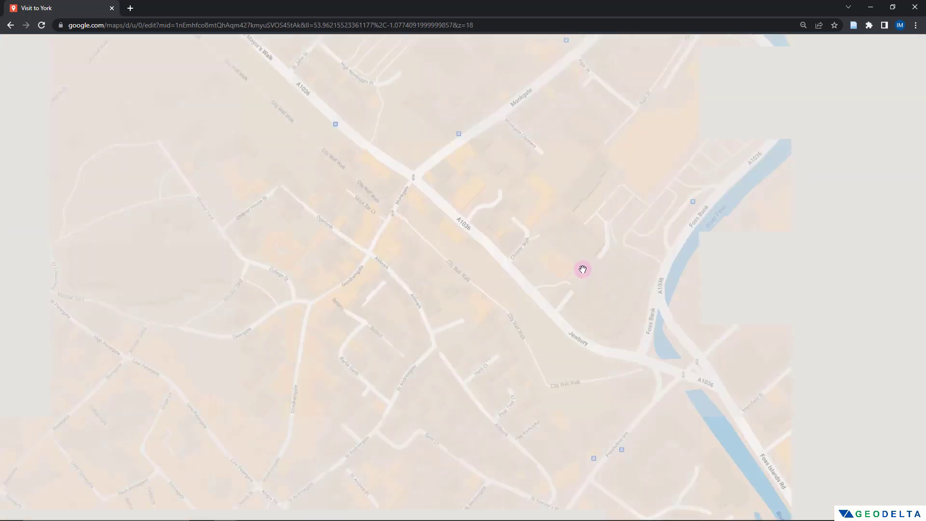
pyautogui.click(425, 250)
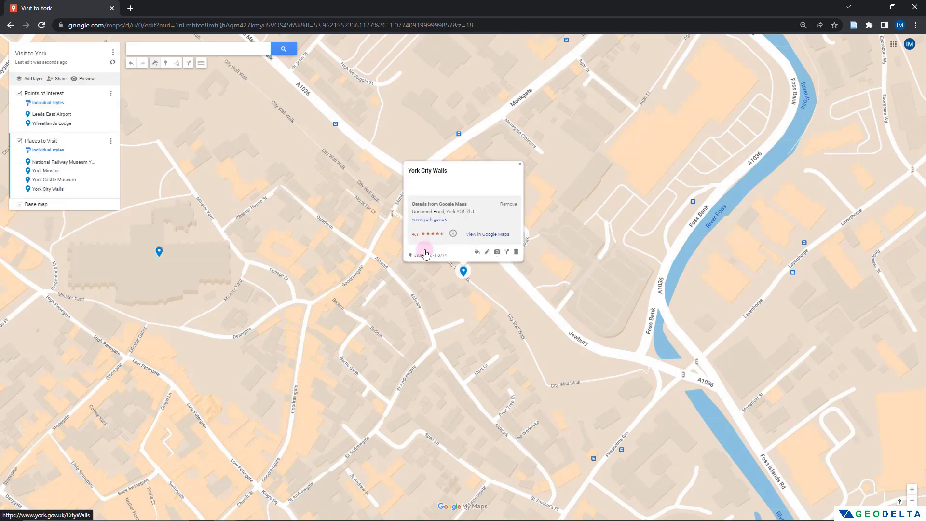
# Search for "York Maze" and add the York result to the Places to Visit layer.
pyautogui.click(152, 50)
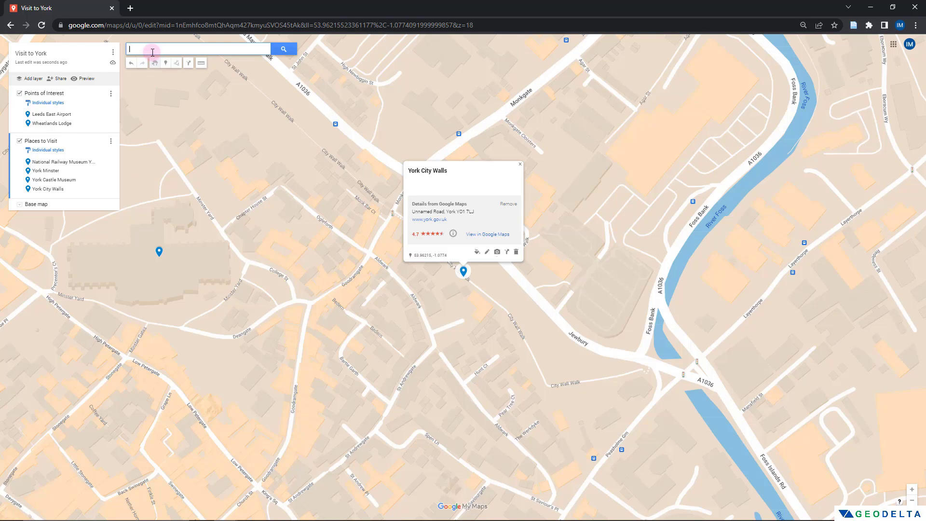
pyautogui.write('York Maze')
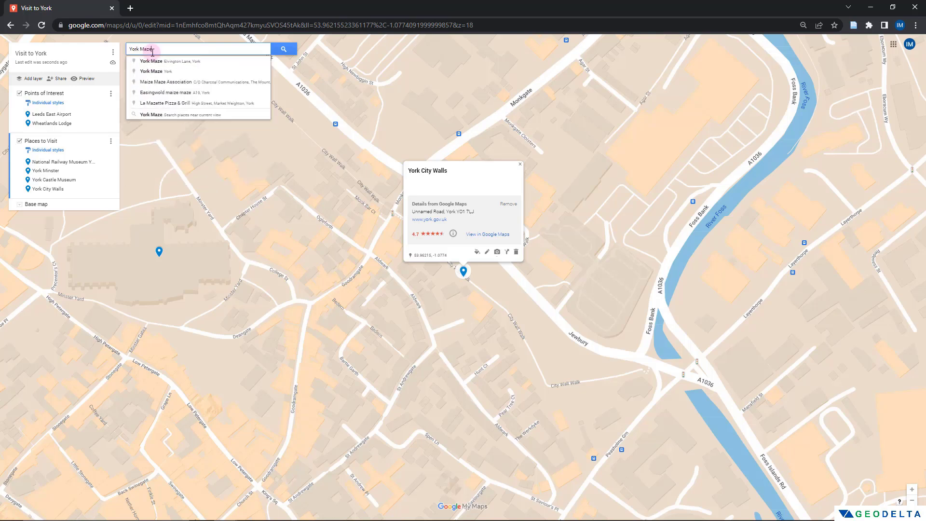
pyautogui.click(151, 71)
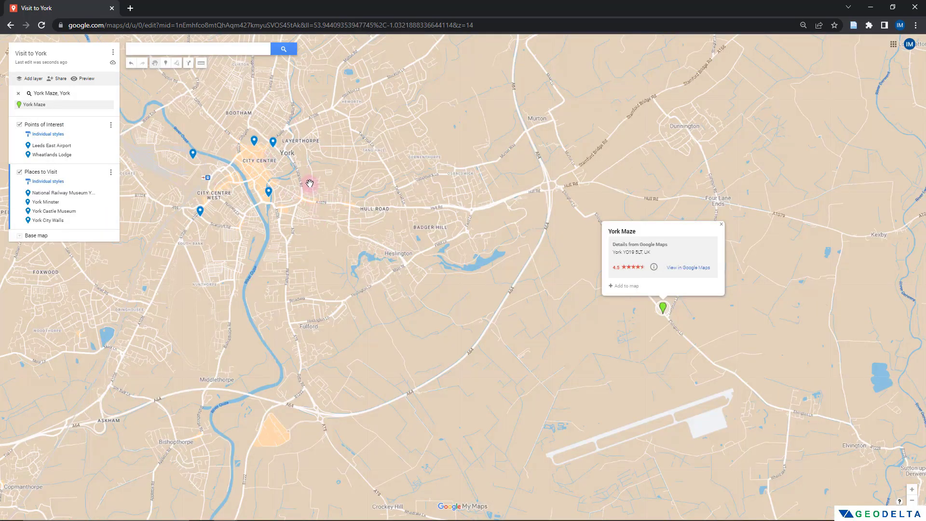
pyautogui.click(635, 288)
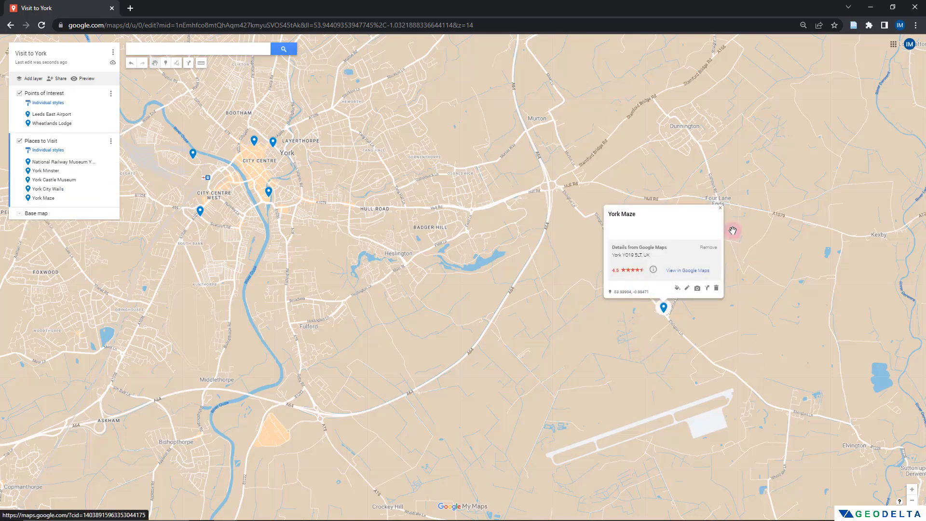
pyautogui.click(721, 209)
# Colour the Leeds East Airport marker in the Points of Interest layer dark green.
pyautogui.moveTo(324, 244); pyautogui.dragTo(585, 250)
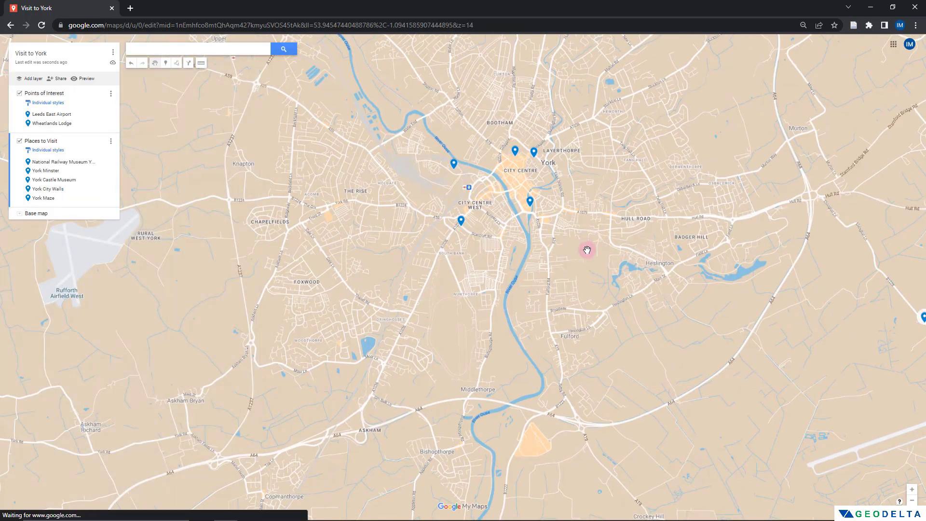
pyautogui.scroll(-1, 587, 250)
pyautogui.scroll(-1, 614, 291)
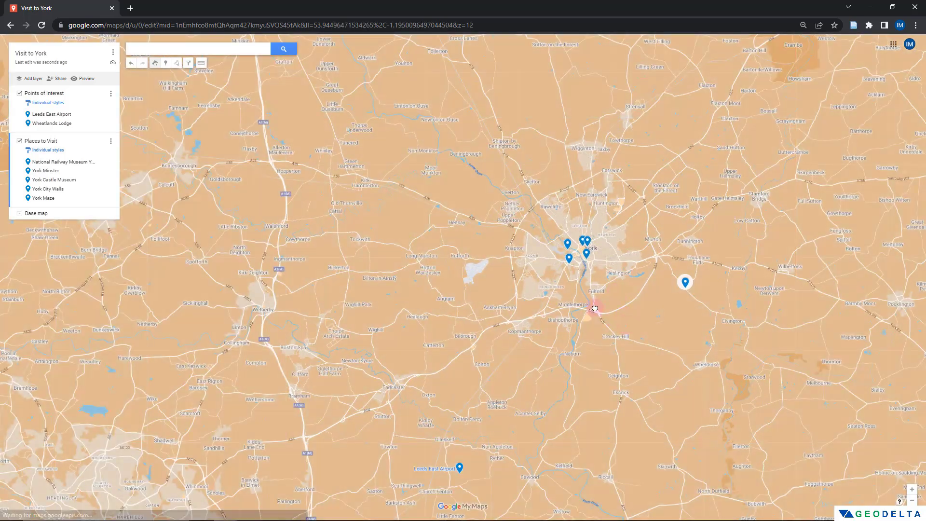
pyautogui.moveTo(610, 316); pyautogui.dragTo(557, 279)
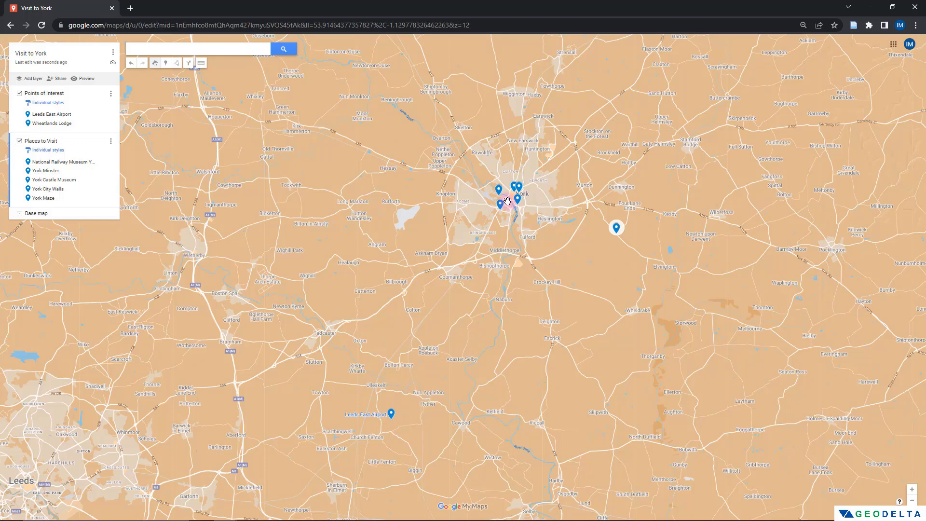
pyautogui.scroll(1, 508, 202)
pyautogui.scroll(-1, 452, 227)
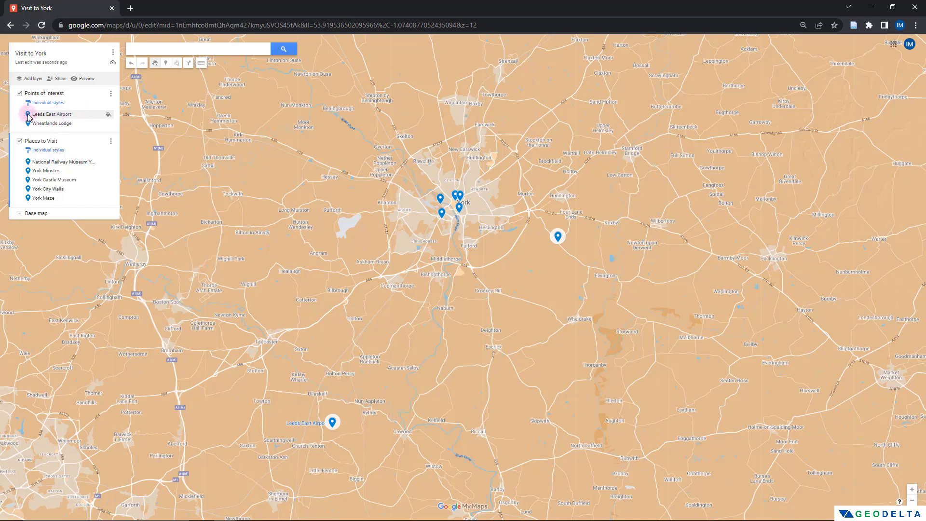
pyautogui.click(109, 116)
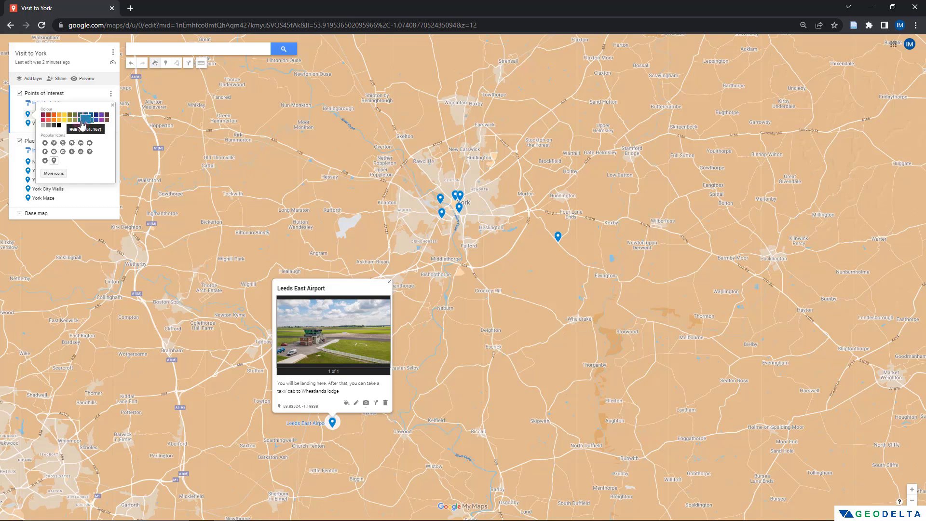
pyautogui.click(81, 122)
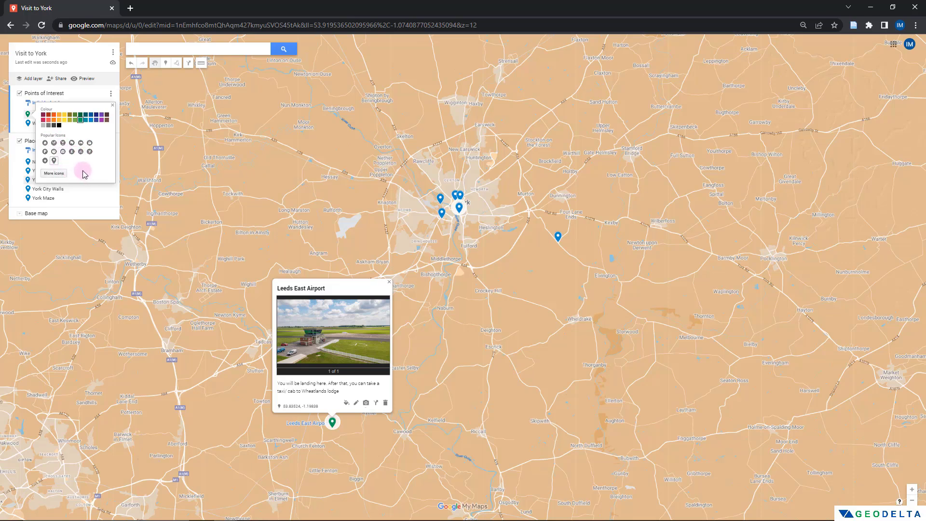
# Filter the icon collection for "airport" and apply the Transport airport icon to the Leeds East Airport marker.
pyautogui.click(57, 173)
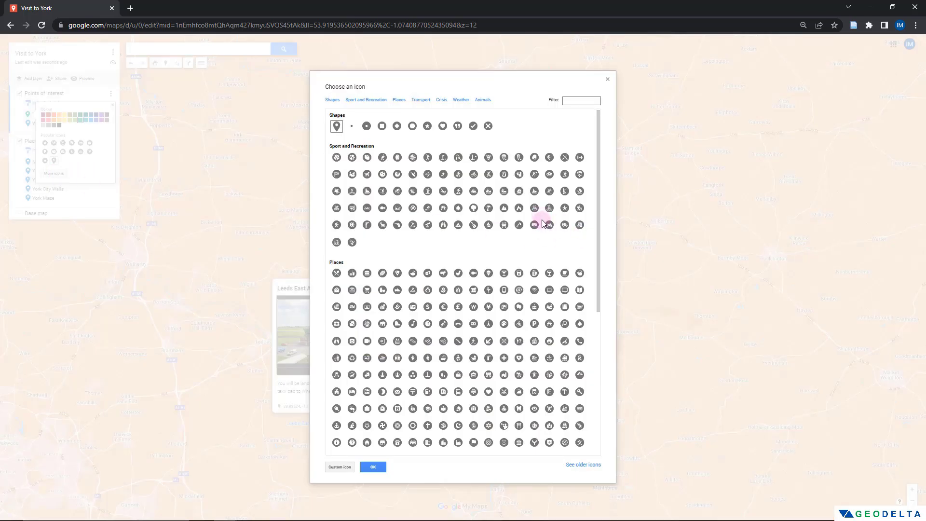
pyautogui.scroll(-5, 542, 227)
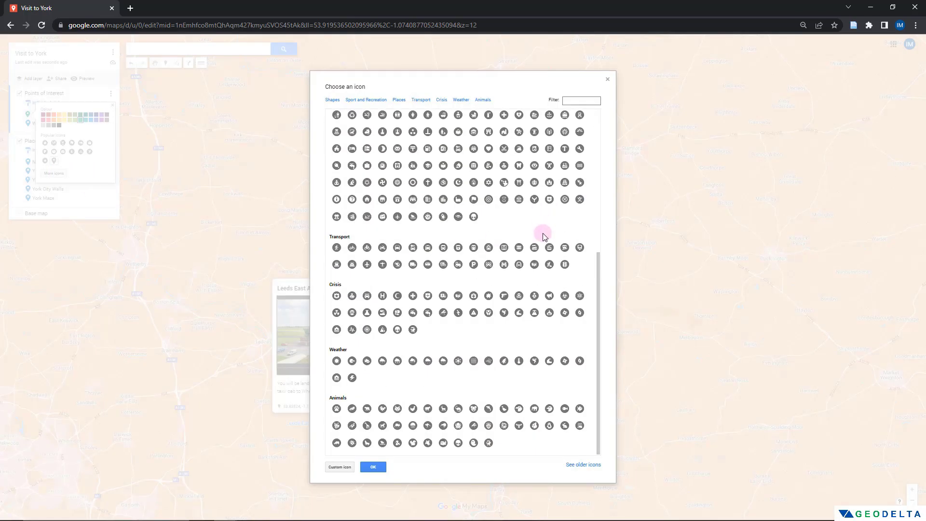
pyautogui.scroll(2, 543, 237)
pyautogui.scroll(2, 544, 237)
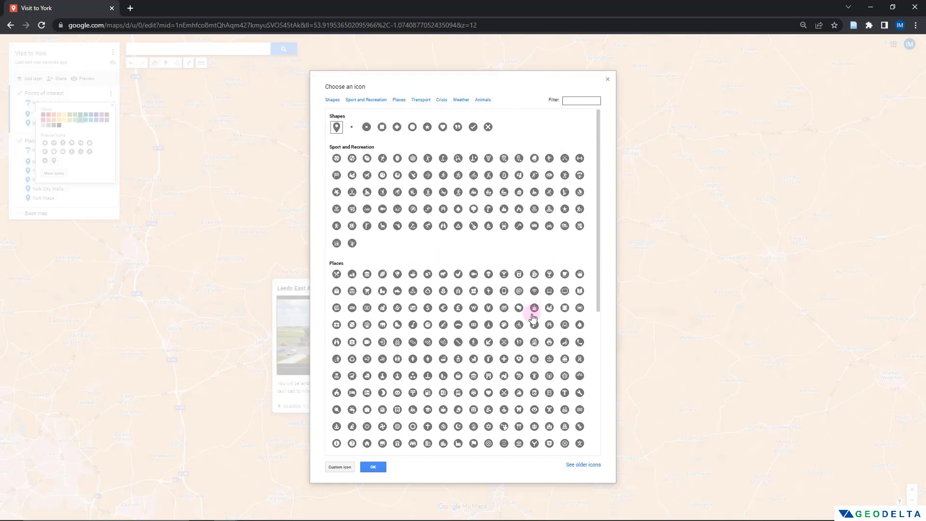
pyautogui.moveTo(467, 81); pyautogui.dragTo(551, 101)
pyautogui.click(647, 123)
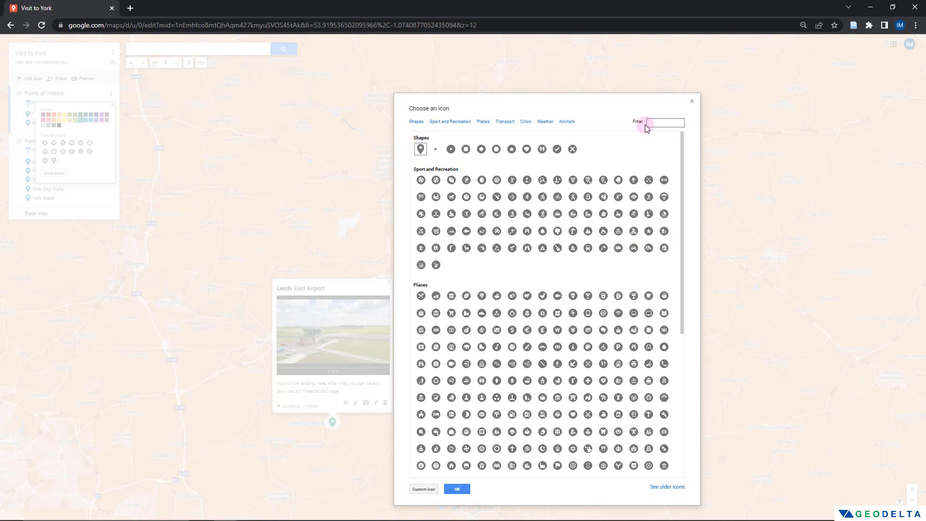
pyautogui.write('airport')
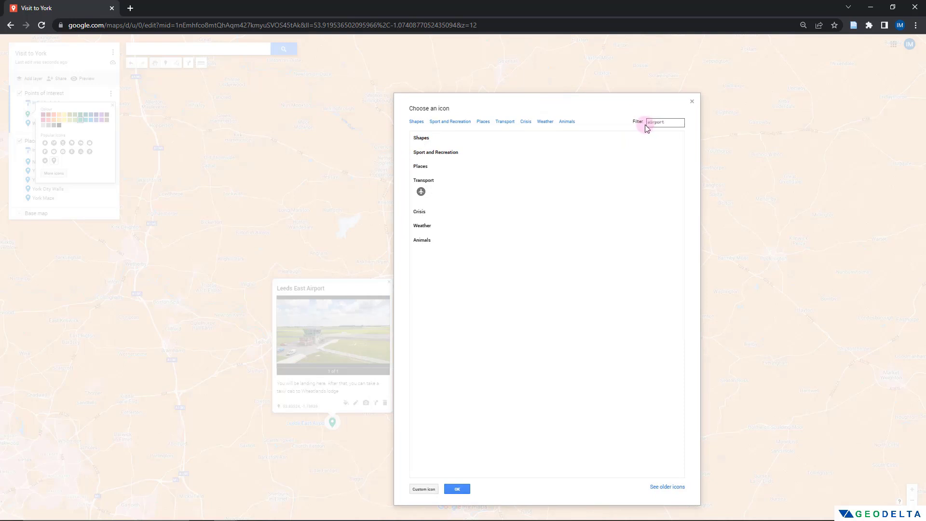
pyautogui.click(422, 193)
pyautogui.click(421, 191)
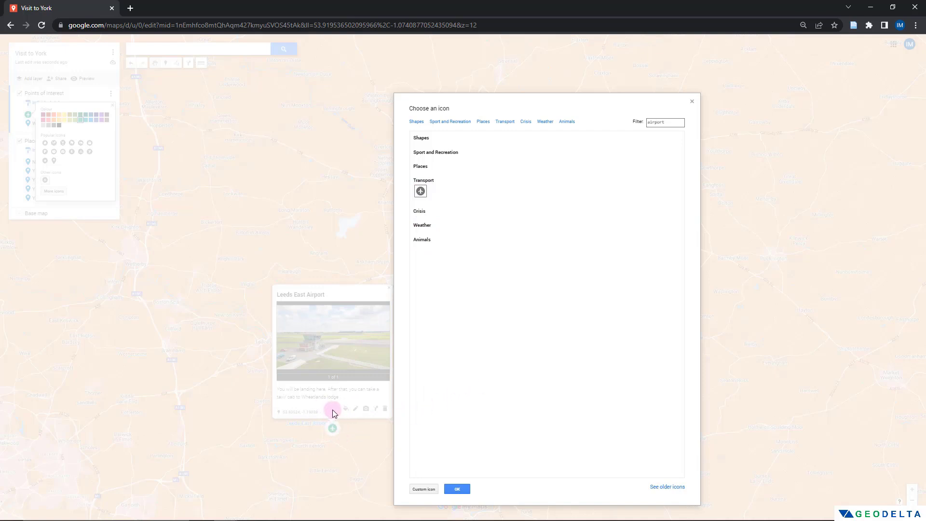
pyautogui.click(457, 490)
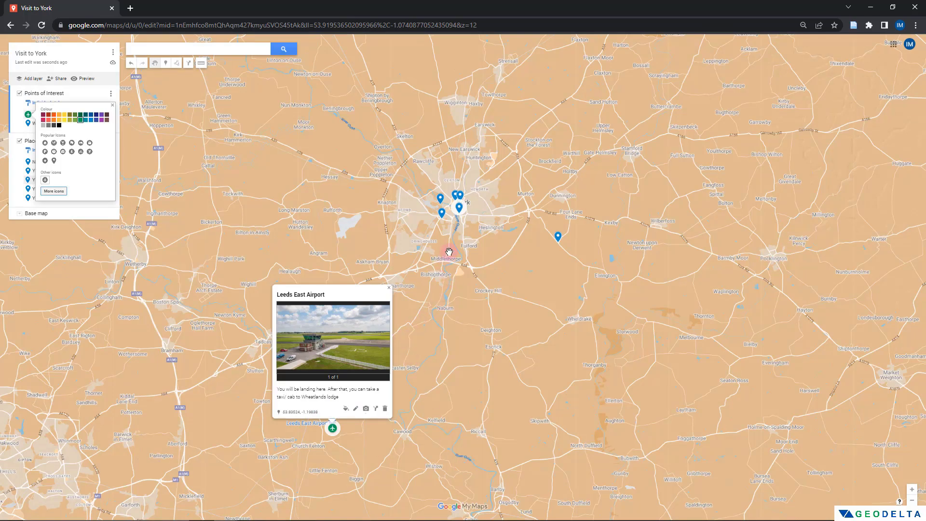
pyautogui.click(21, 123)
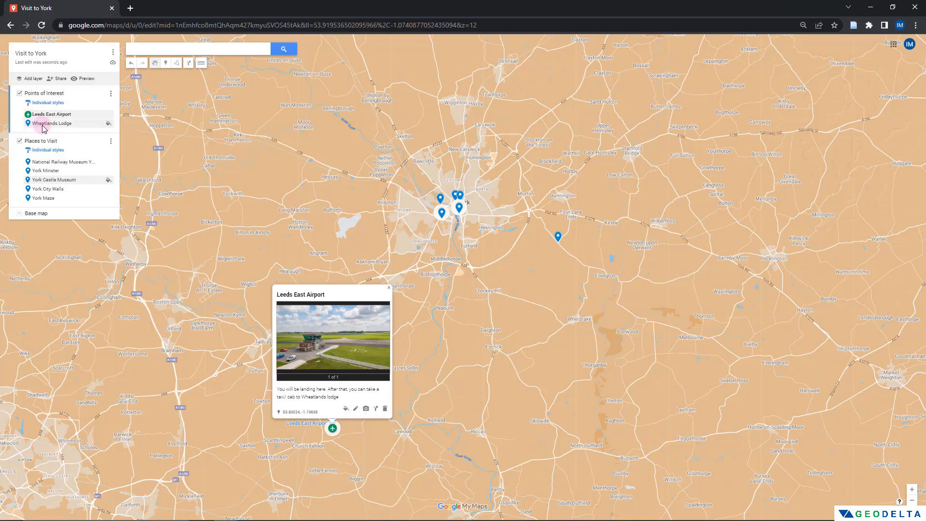
# Restyle the Wheatlands Lodge marker in purple with the house icon and close its details.
pyautogui.click(99, 123)
pyautogui.click(108, 124)
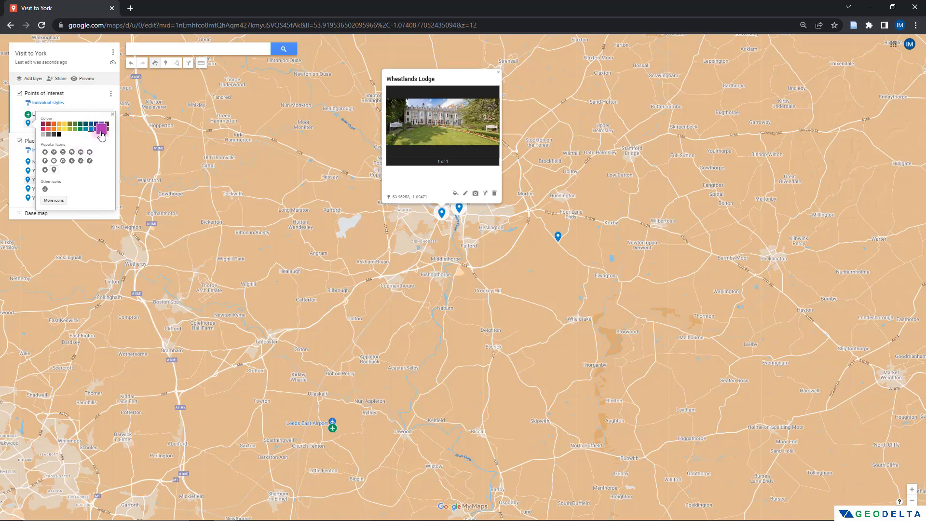
pyautogui.click(102, 130)
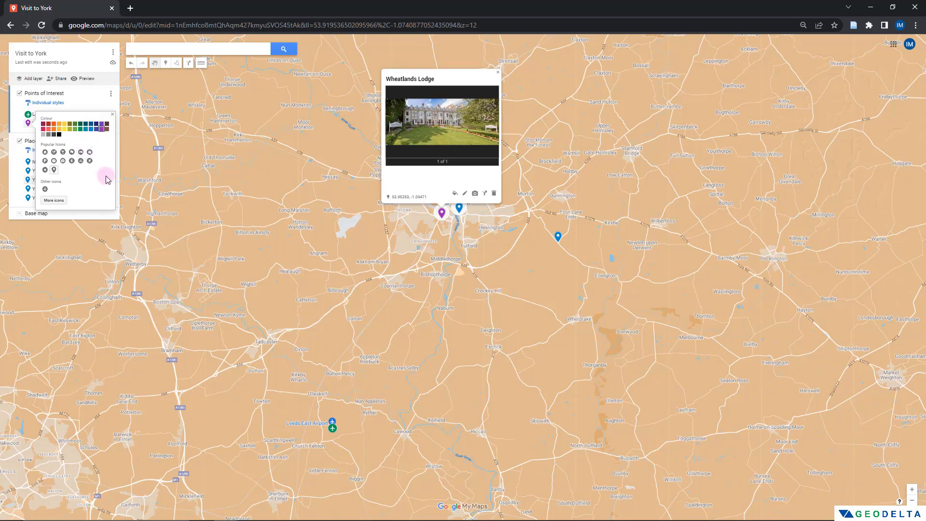
pyautogui.click(50, 152)
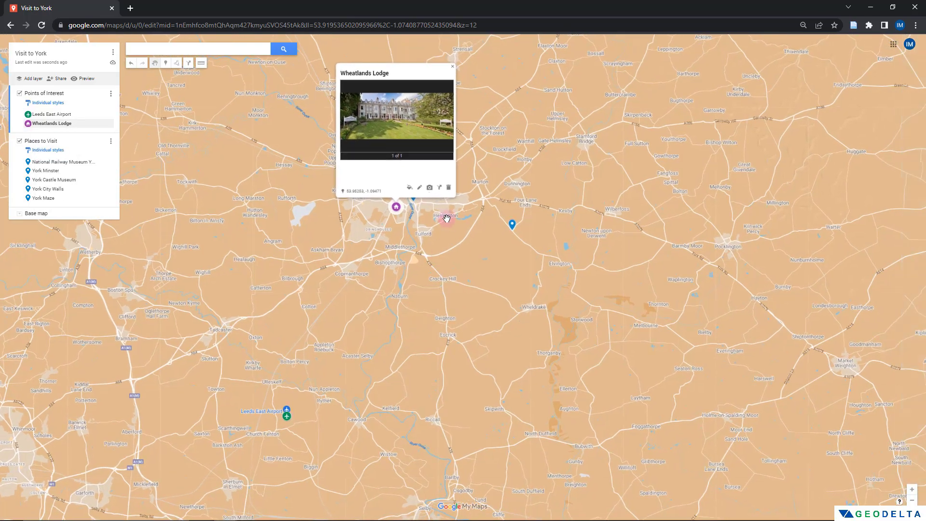
pyautogui.click(448, 71)
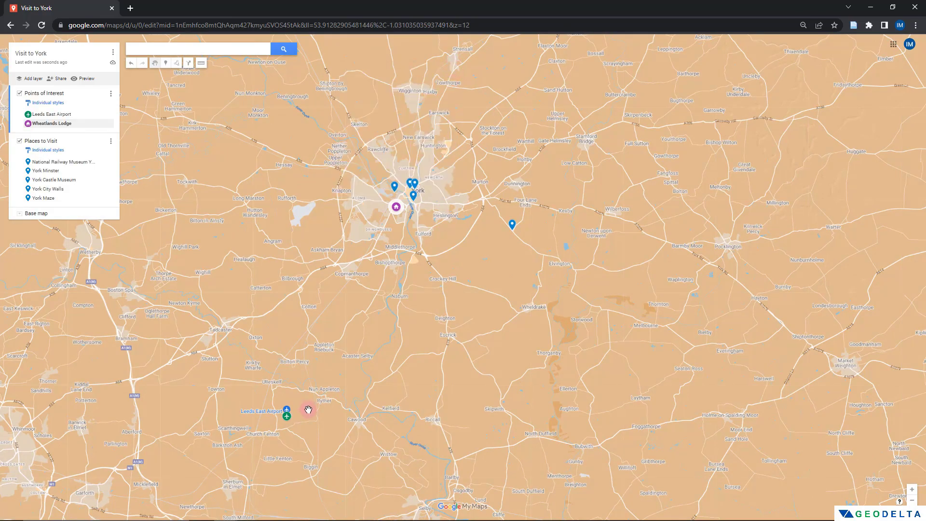
# Set the Places to Visit layer to group its places by Uniform style.
pyautogui.scroll(-2, 340, 404)
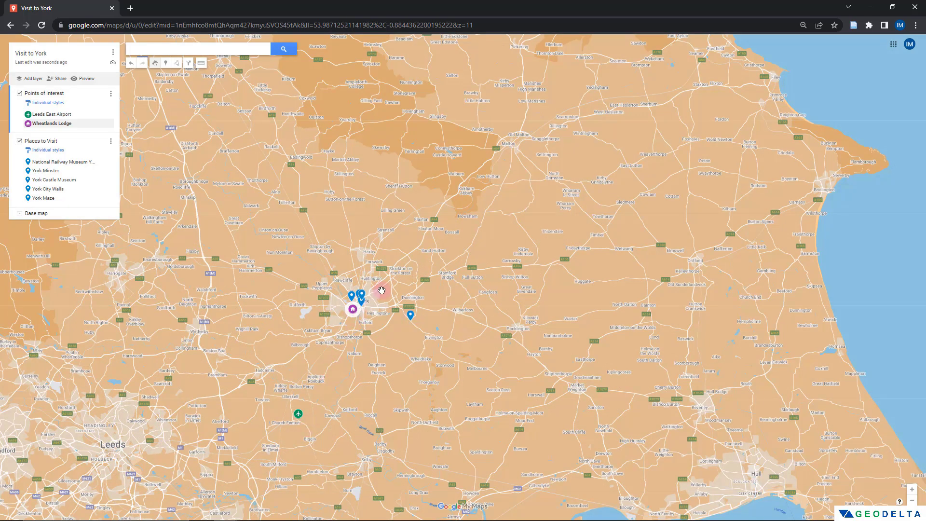
pyautogui.scroll(2, 364, 300)
pyautogui.moveTo(260, 314); pyautogui.dragTo(310, 182)
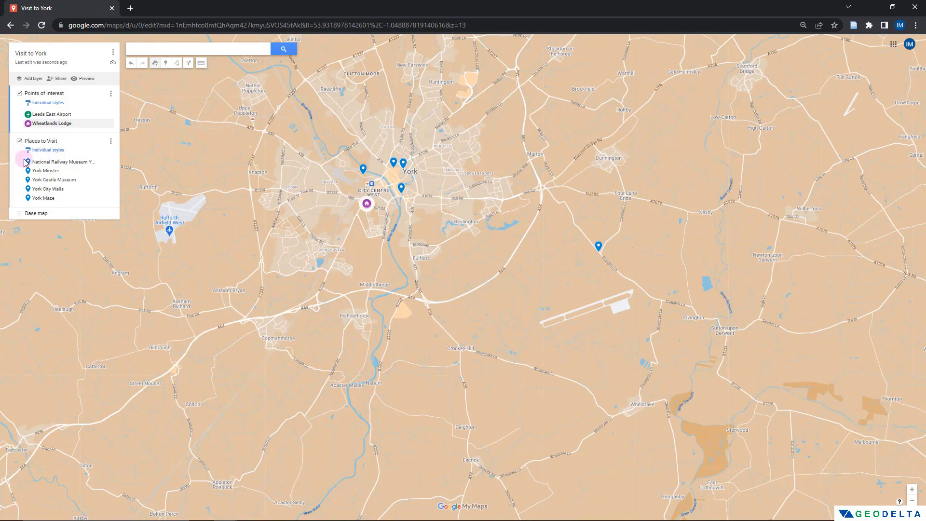
pyautogui.moveTo(475, 254); pyautogui.dragTo(456, 283)
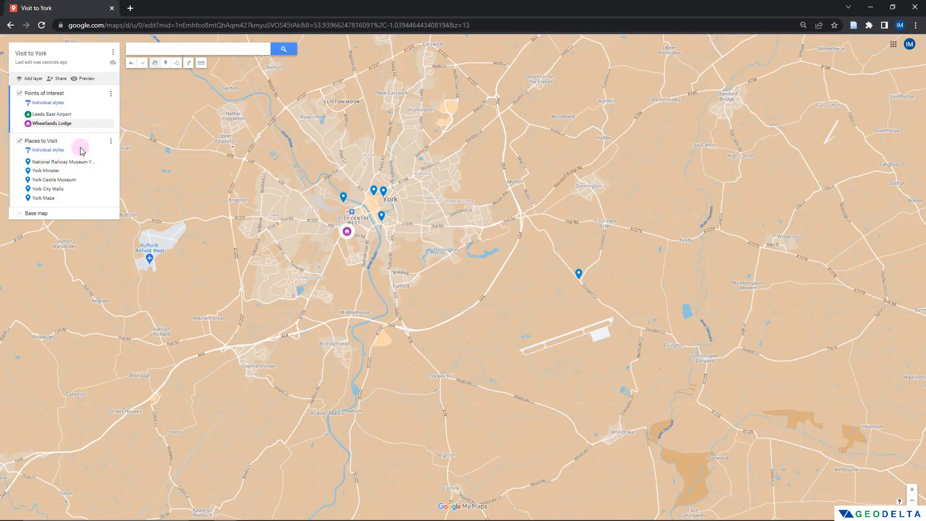
pyautogui.click(30, 156)
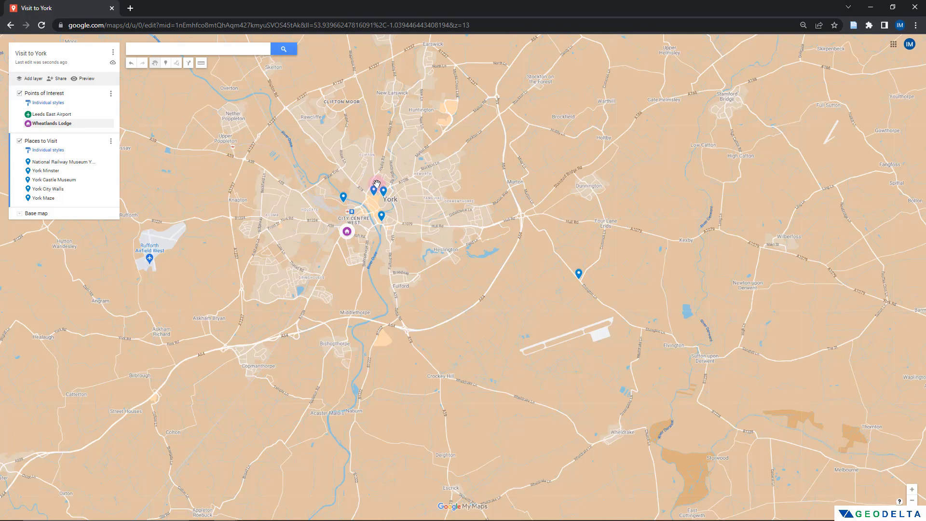
pyautogui.click(53, 150)
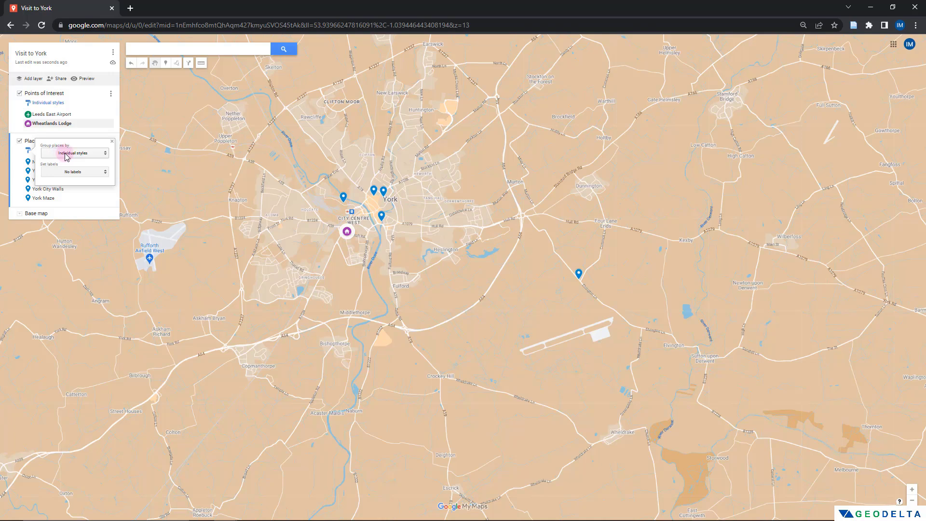
pyautogui.click(69, 155)
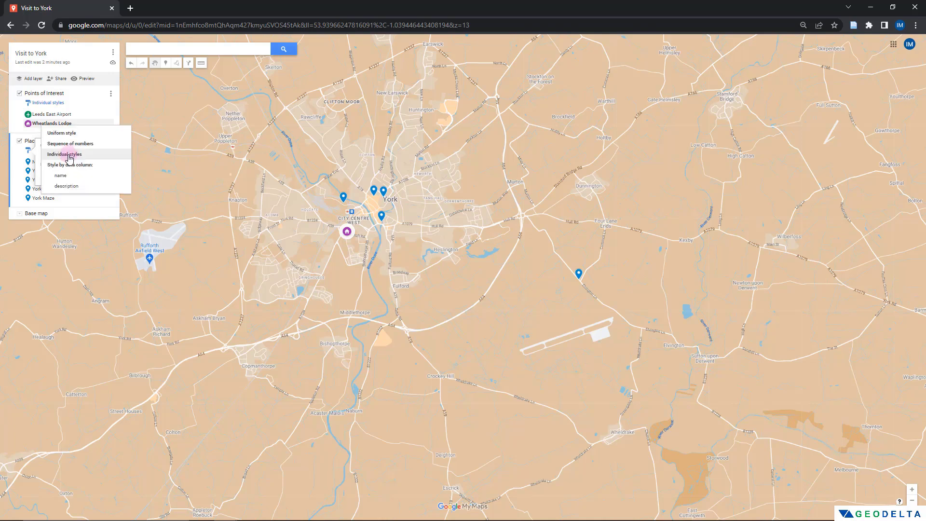
pyautogui.click(88, 137)
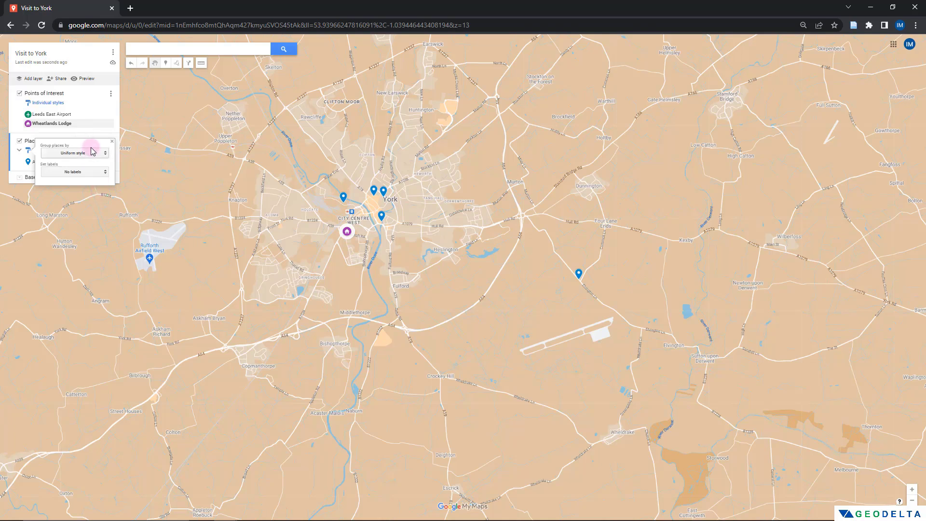
pyautogui.click(32, 164)
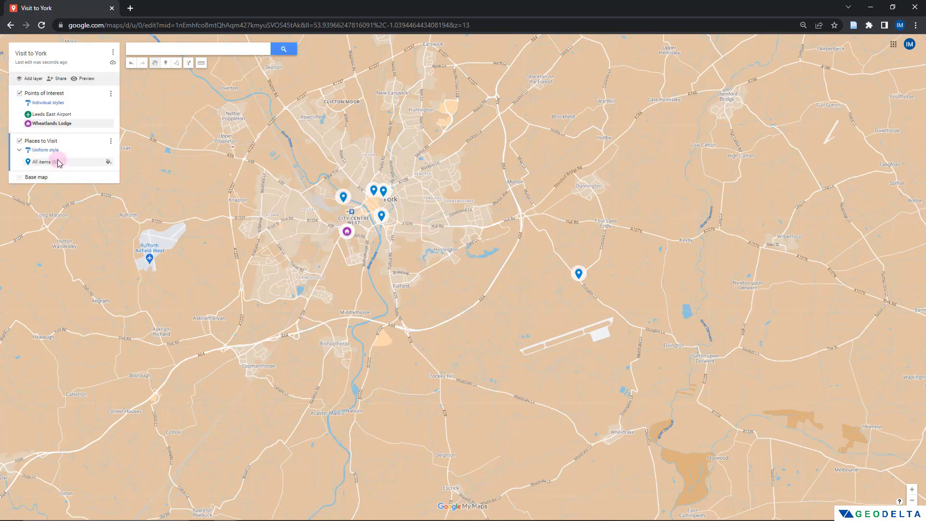
# Try yellow and a round icon on all Places to Visit markers, and settle on the pin icon in dark blue.
pyautogui.click(108, 162)
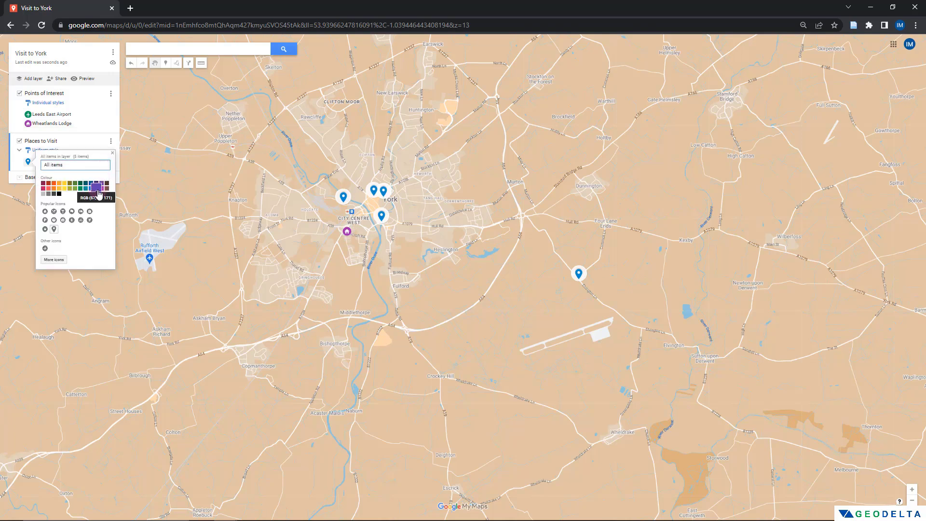
pyautogui.click(65, 187)
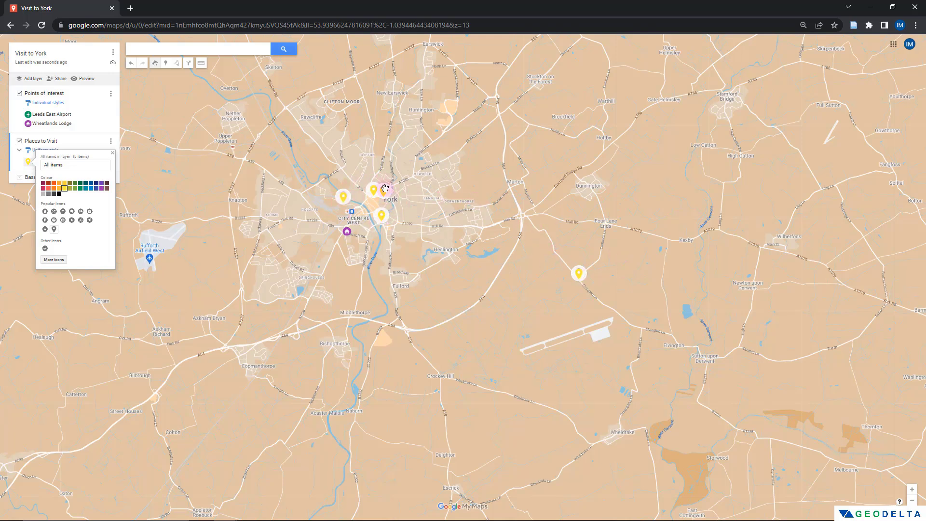
pyautogui.click(45, 230)
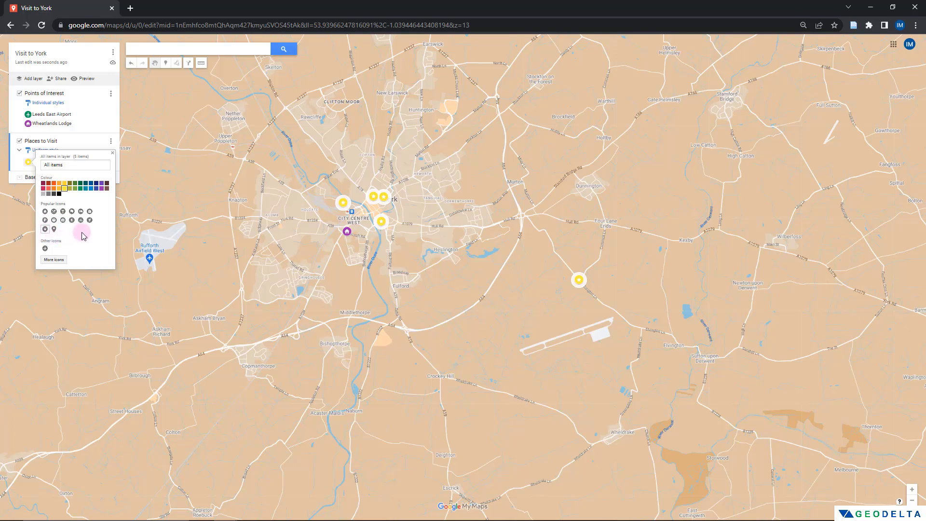
pyautogui.click(54, 230)
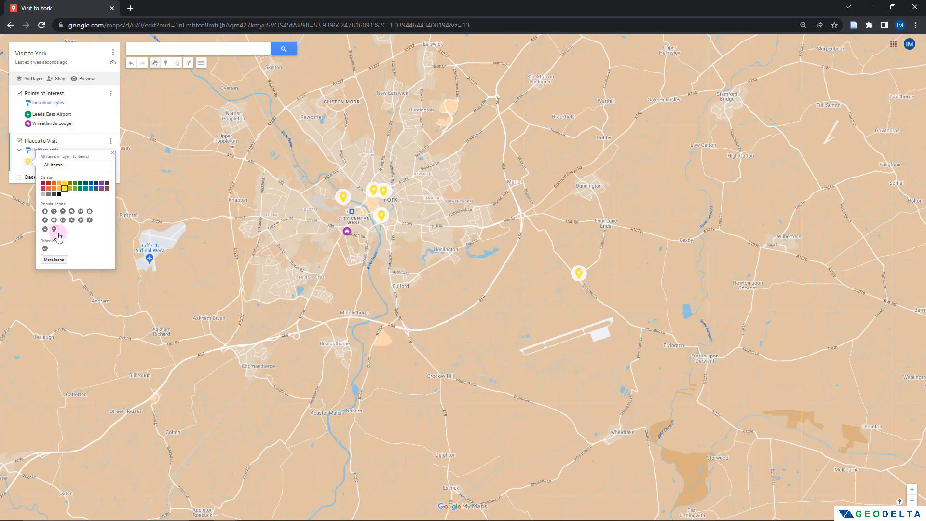
pyautogui.click(96, 187)
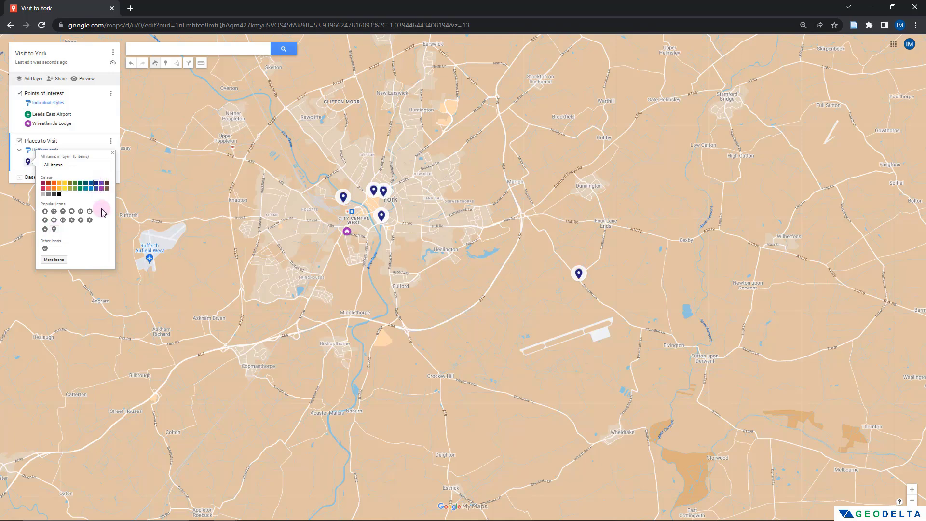
# Close the marker style options and group the Places to Visit layer's places by Sequence of numbers.
pyautogui.click(114, 153)
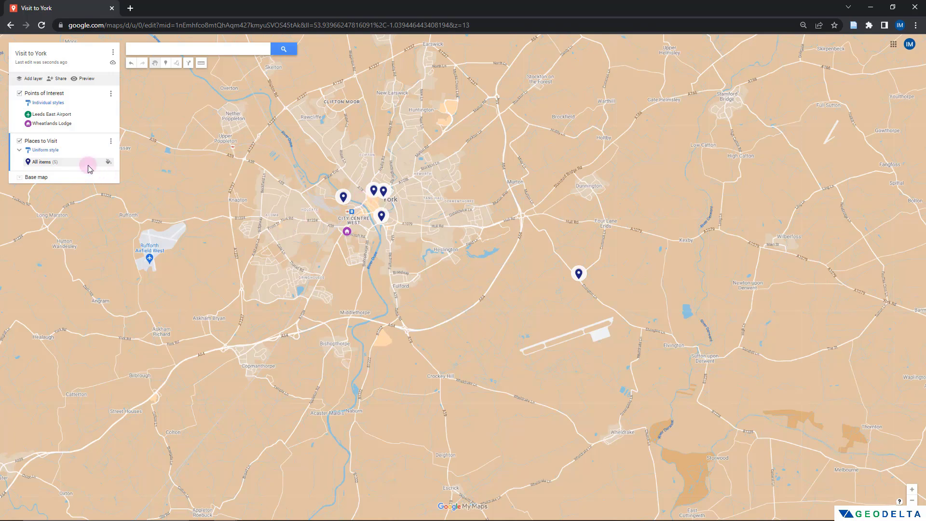
pyautogui.click(41, 150)
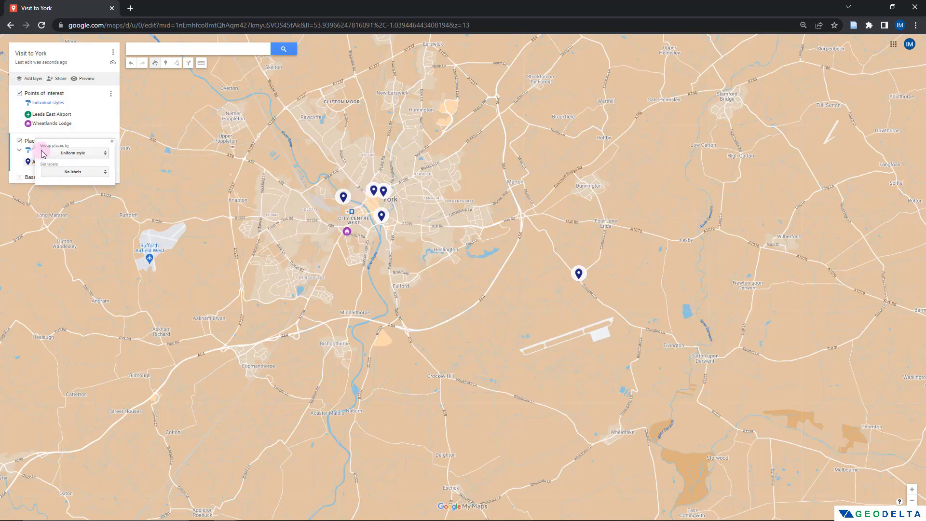
pyautogui.click(73, 154)
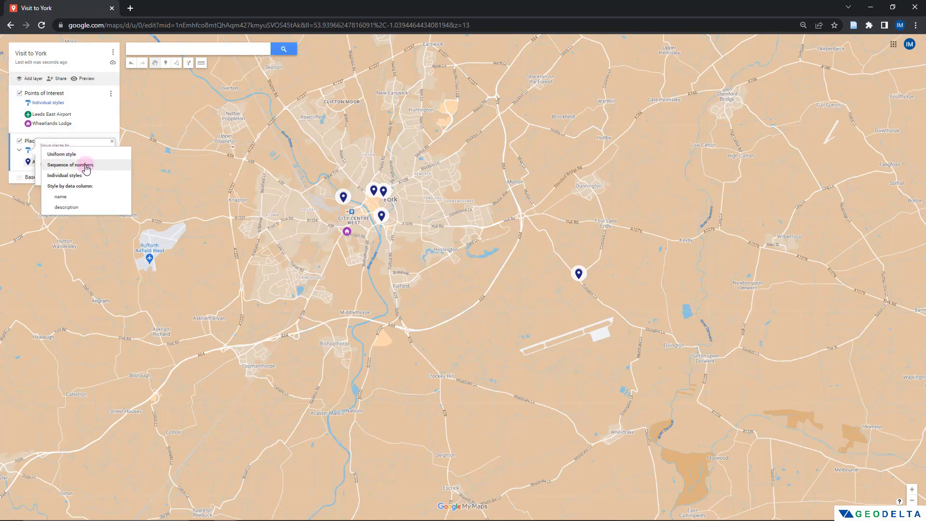
pyautogui.click(86, 165)
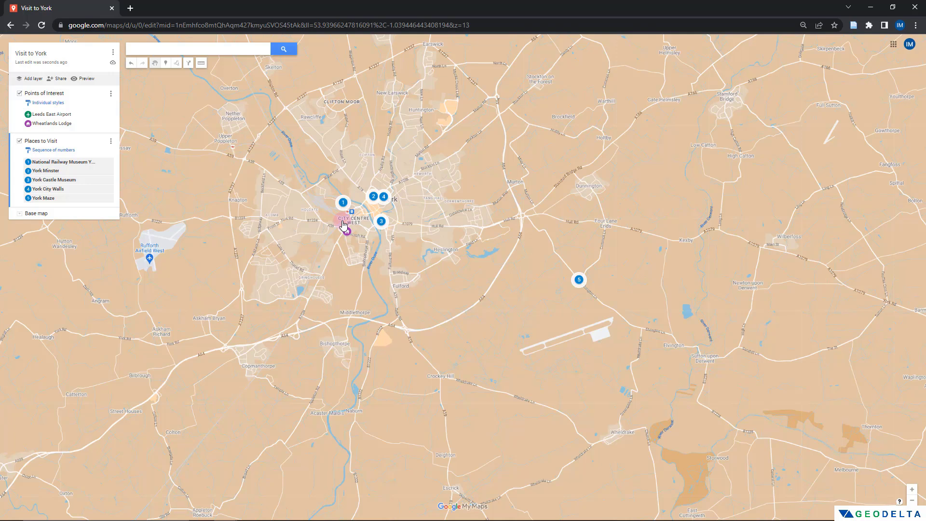
# Try moving York Maze above York City Walls in the Places to Visit order, and undo the reordering.
pyautogui.click(68, 198)
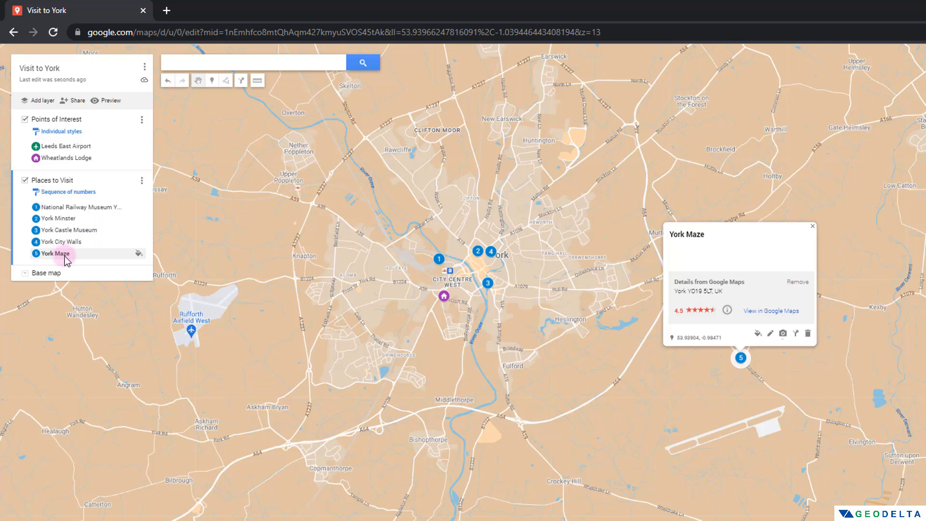
pyautogui.moveTo(74, 255); pyautogui.dragTo(75, 242)
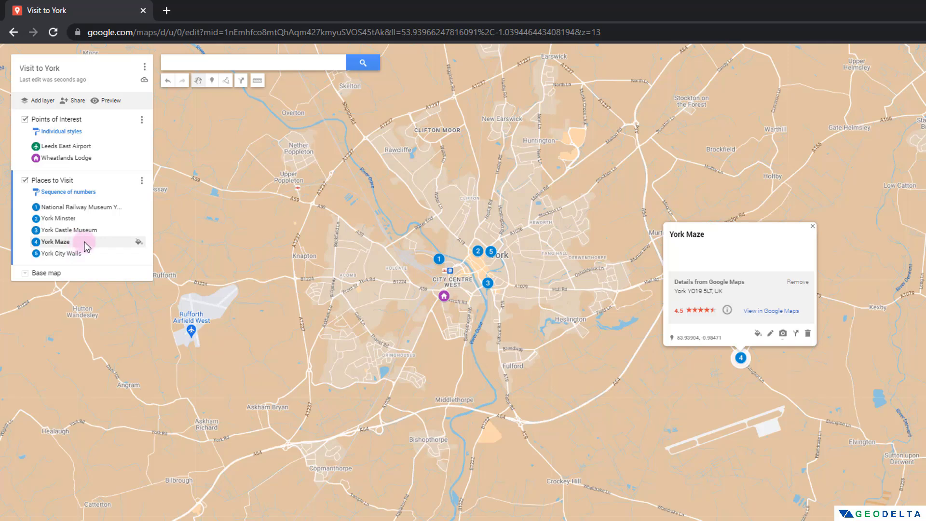
pyautogui.click(168, 82)
pyautogui.click(108, 253)
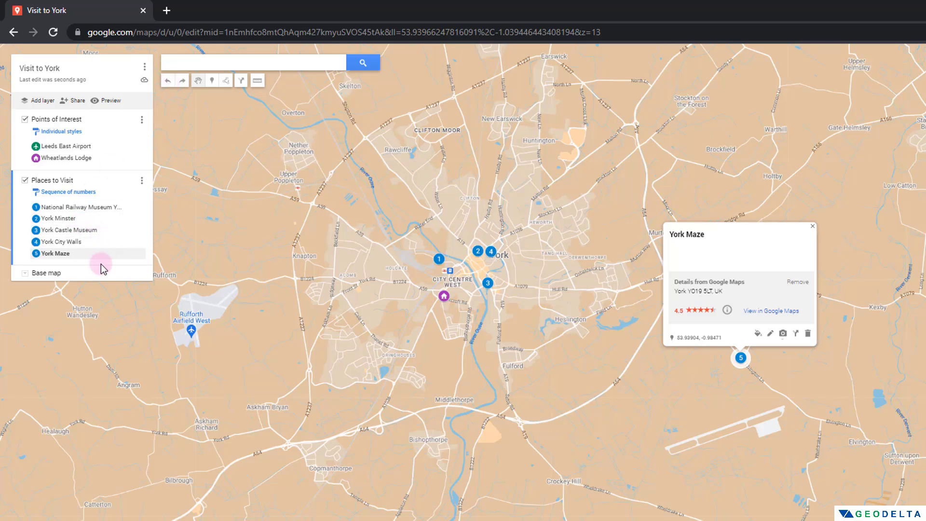
pyautogui.click(89, 260)
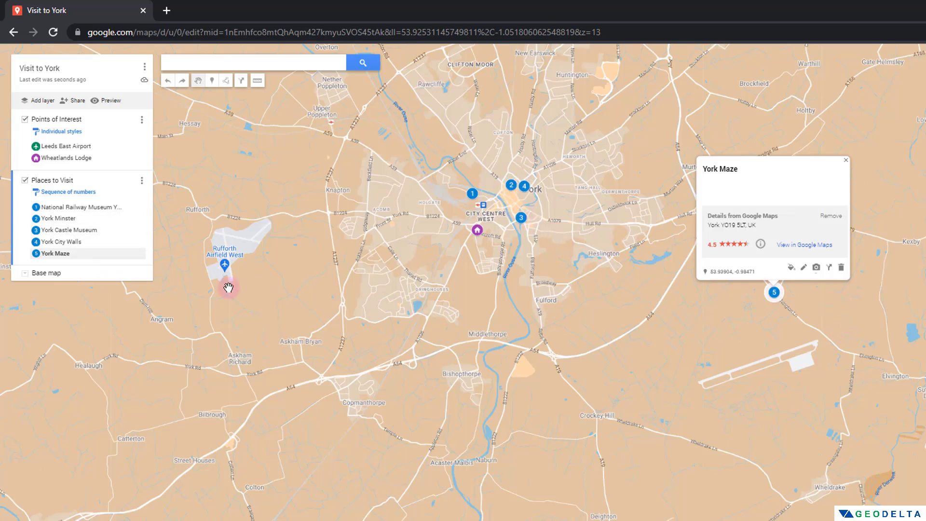
# Set the Places to Visit layer's labels to name and close the York Maze details.
pyautogui.click(88, 193)
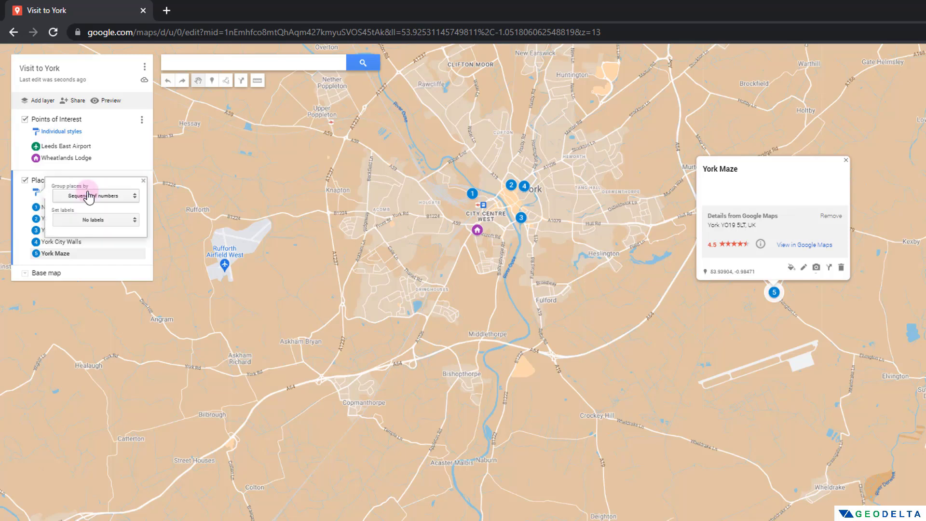
pyautogui.click(72, 219)
pyautogui.click(85, 223)
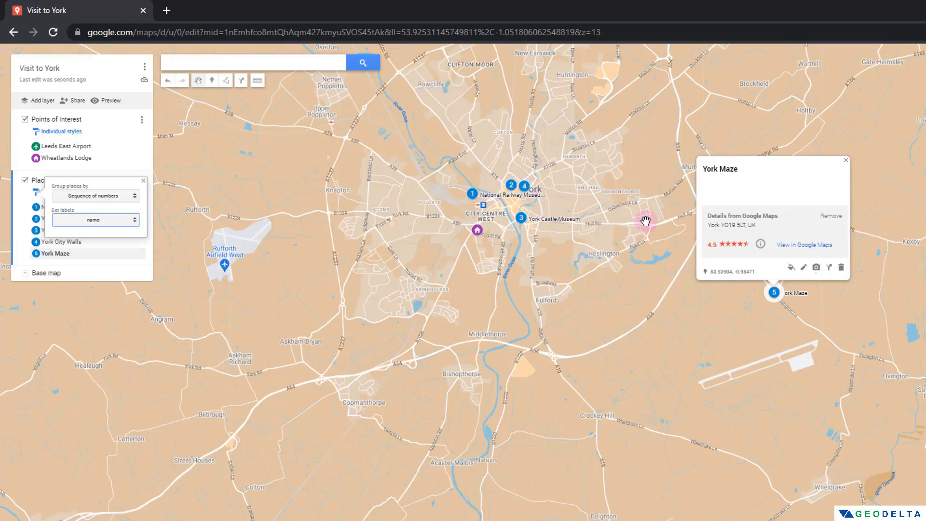
pyautogui.click(847, 162)
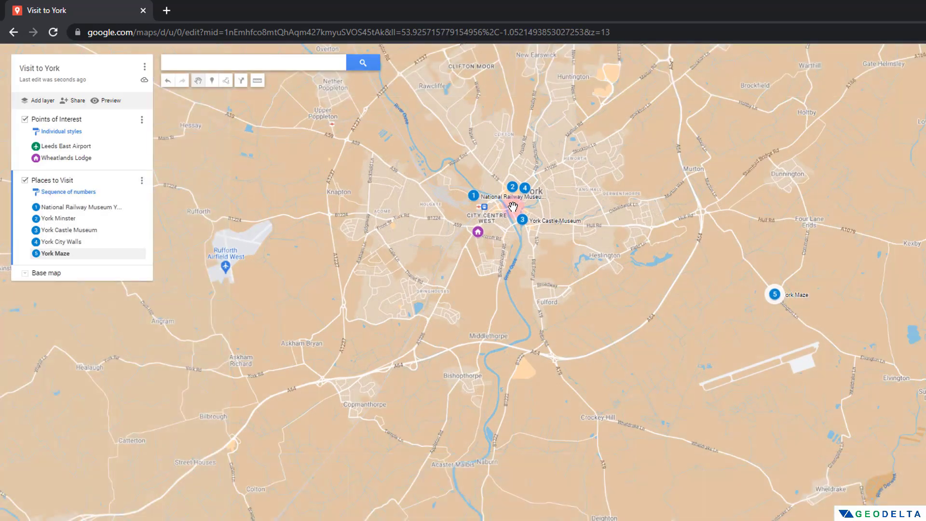
# Set the Points of Interest layer's labels to name and check the marker labels around York on the map.
pyautogui.click(72, 135)
pyautogui.click(76, 159)
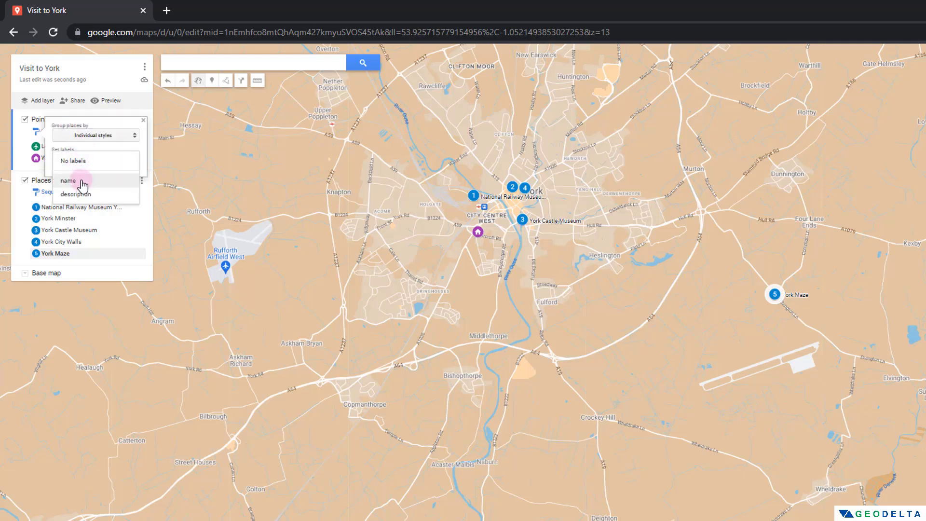
pyautogui.click(82, 181)
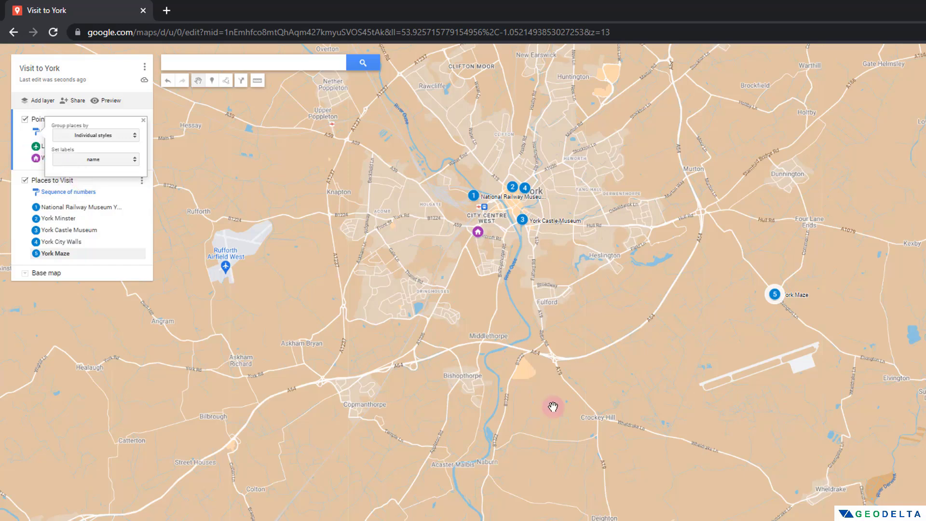
pyautogui.scroll(2, 480, 243)
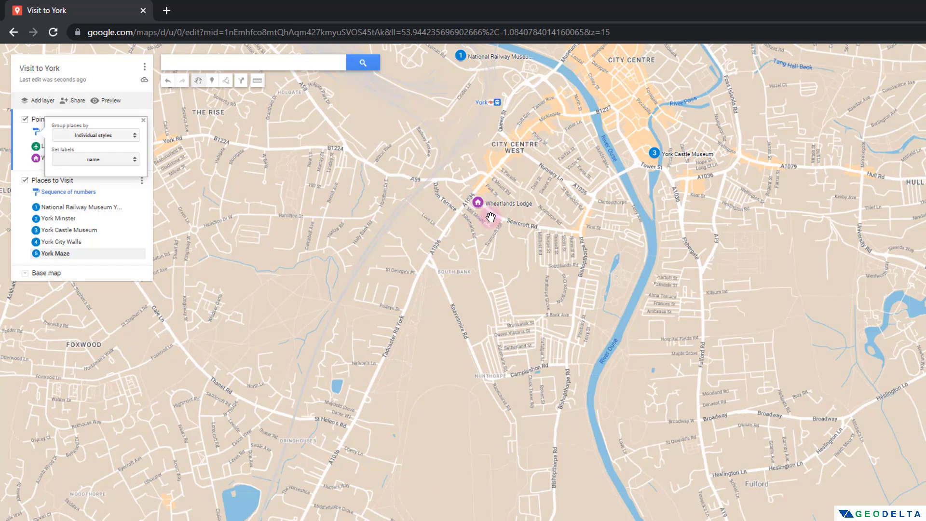
pyautogui.moveTo(488, 213); pyautogui.dragTo(482, 375)
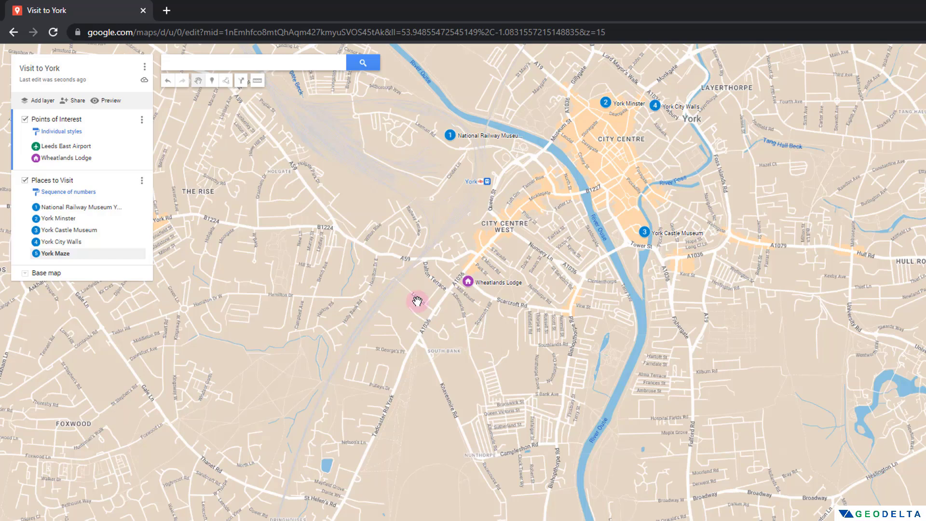
pyautogui.scroll(-2, 418, 301)
pyautogui.moveTo(471, 311); pyautogui.dragTo(451, 341)
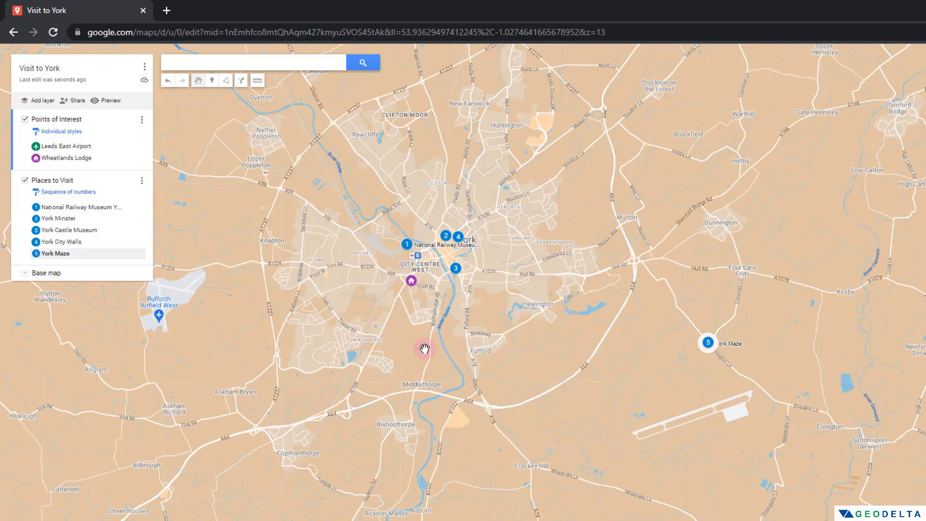
pyautogui.moveTo(322, 251); pyautogui.dragTo(326, 176)
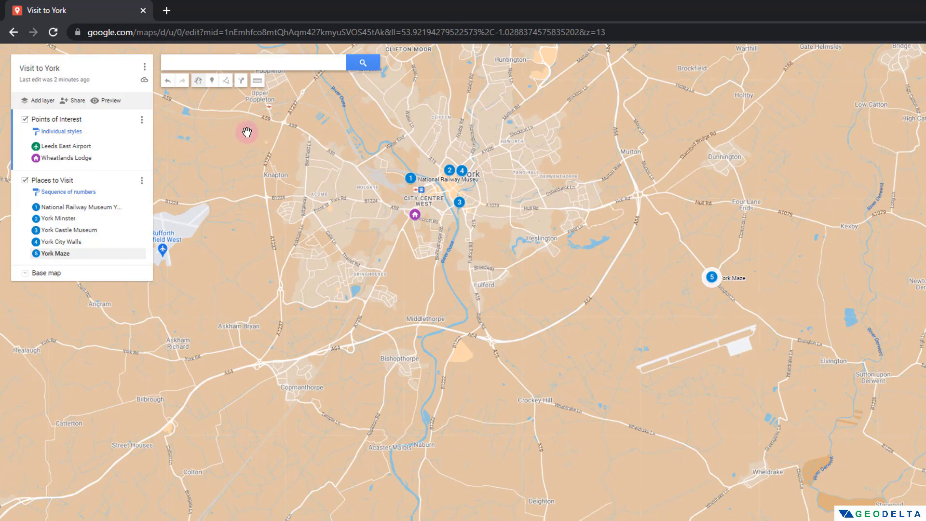
# Open the view-only preview of the map and inspect the markers around York at different scales.
pyautogui.click(116, 100)
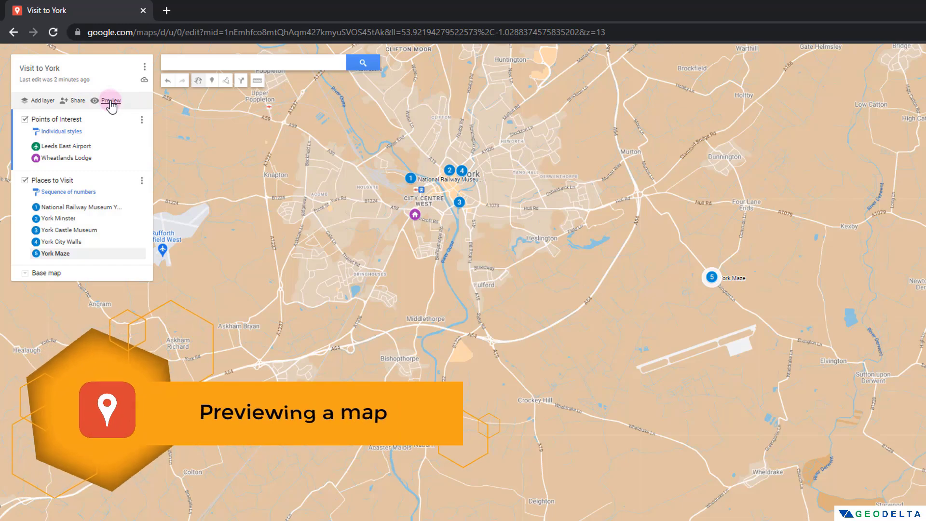
pyautogui.click(110, 102)
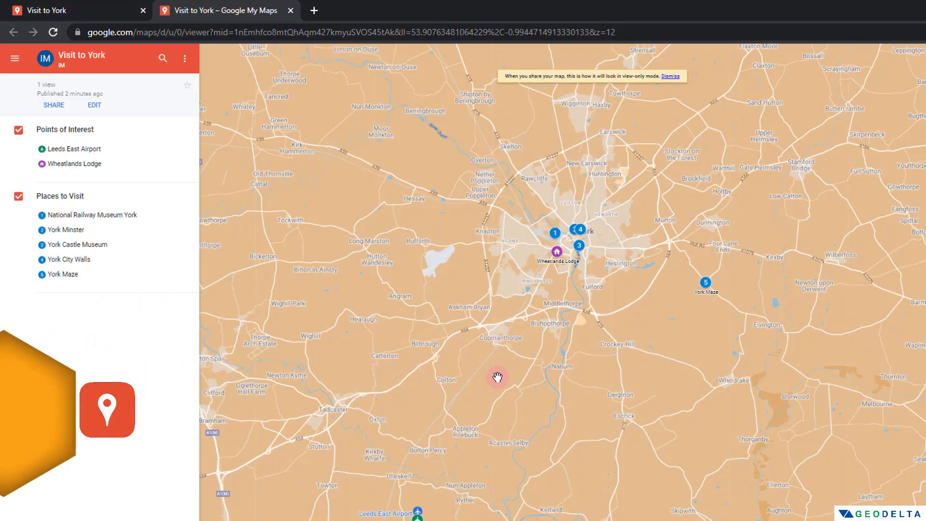
pyautogui.scroll(-1, 488, 382)
pyautogui.scroll(1, 477, 390)
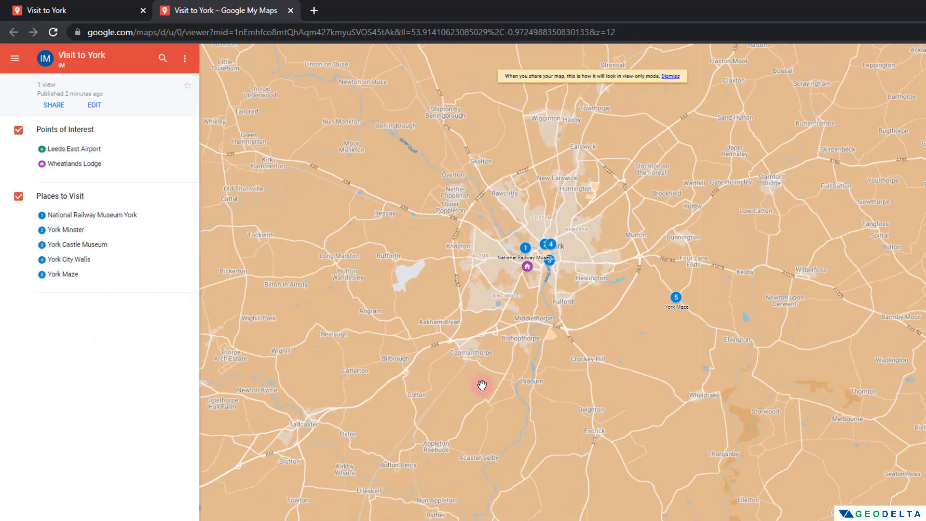
pyautogui.moveTo(504, 337); pyautogui.dragTo(496, 364)
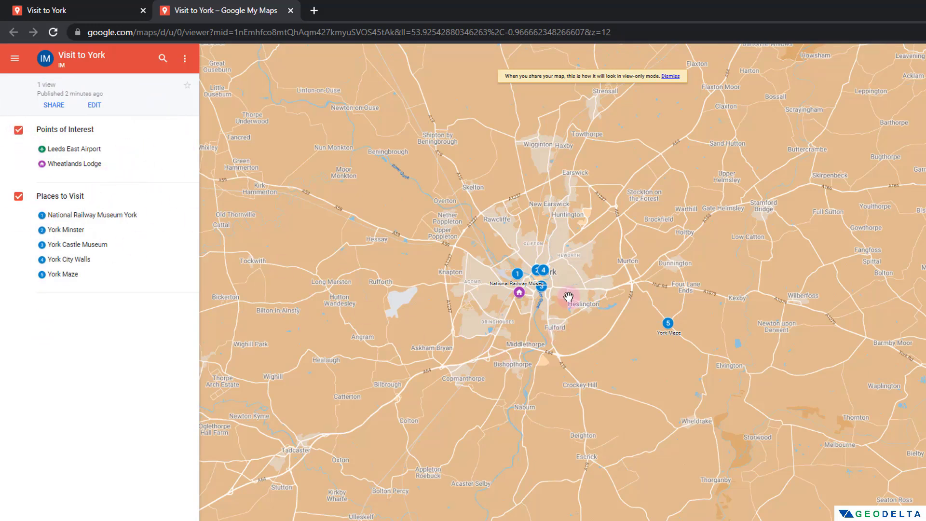
pyautogui.scroll(2, 556, 272)
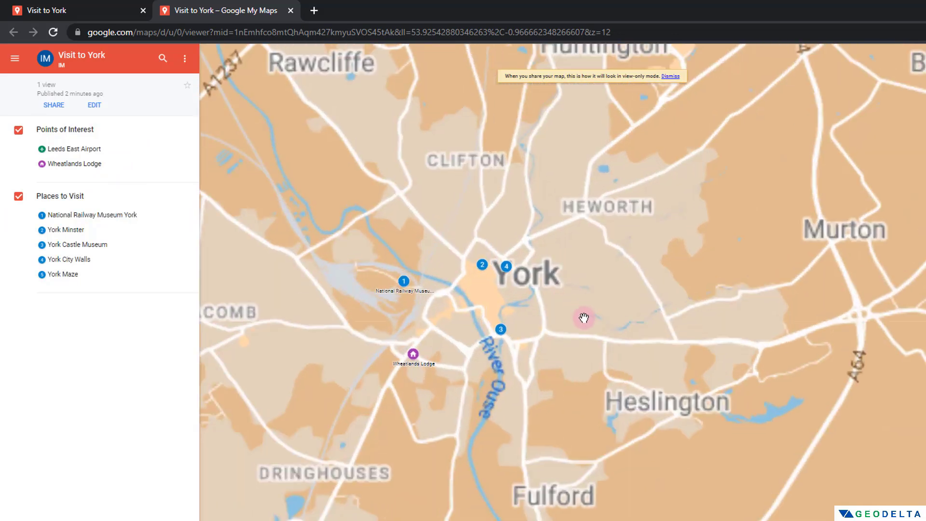
pyautogui.scroll(-3, 584, 318)
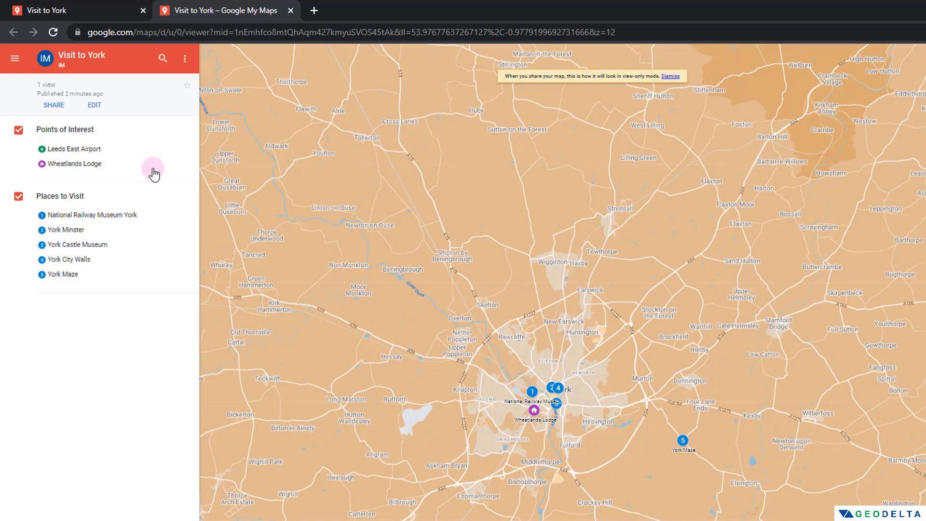
# Hide both layers in the preview, show Places to Visit again, locate National Railway Museum York, and restore Points of Interest.
pyautogui.click(19, 133)
pyautogui.click(20, 161)
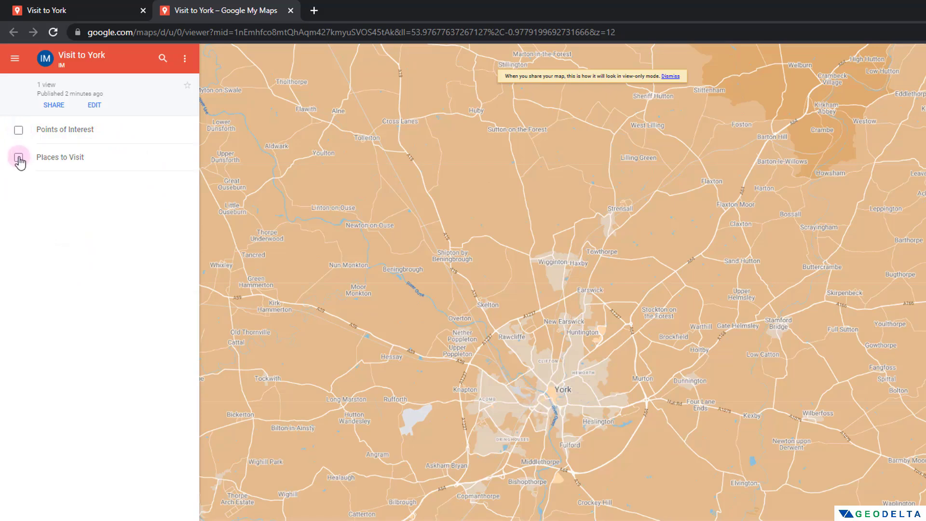
pyautogui.click(20, 163)
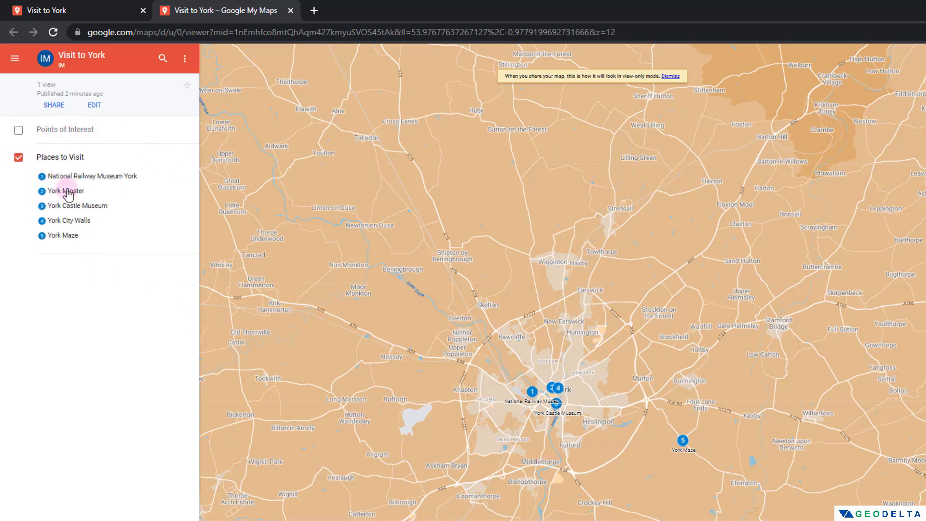
pyautogui.click(57, 179)
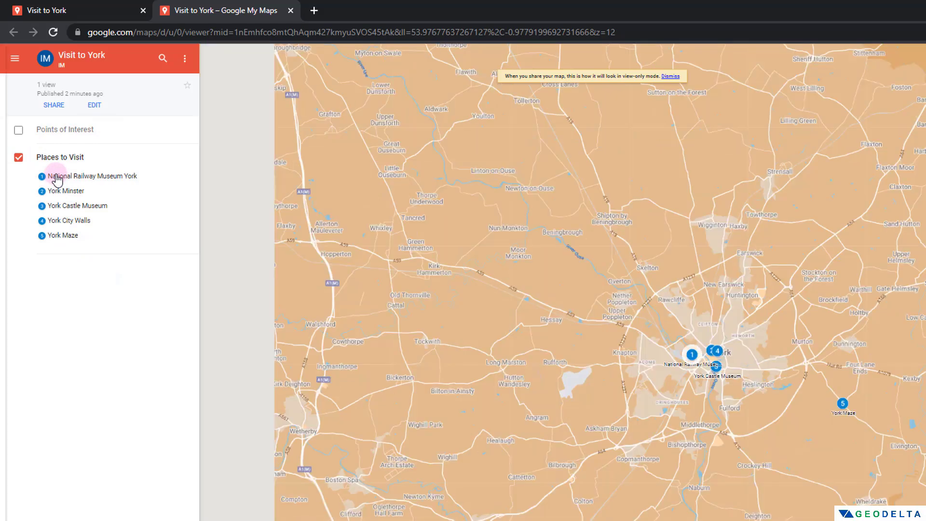
pyautogui.click(18, 130)
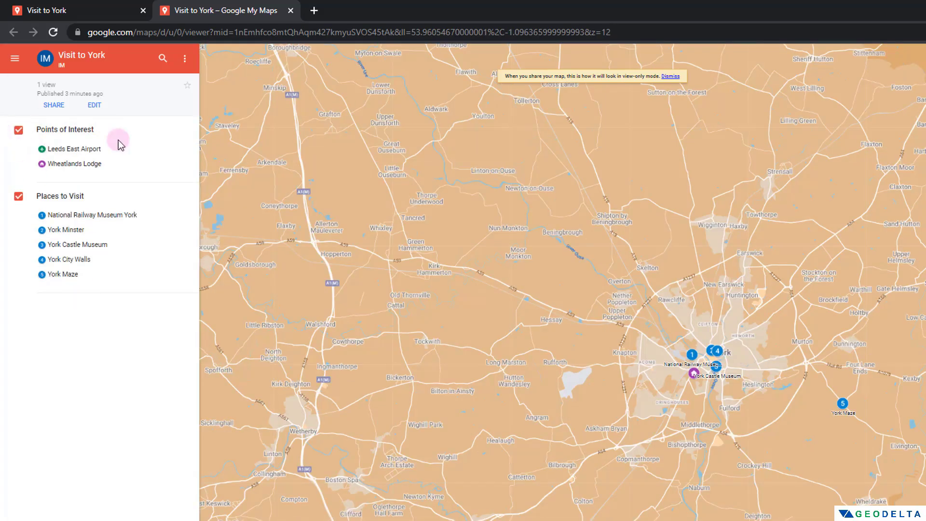
# Review the name and description of Leeds East Airport in the preview and return to the layer list.
pyautogui.click(85, 150)
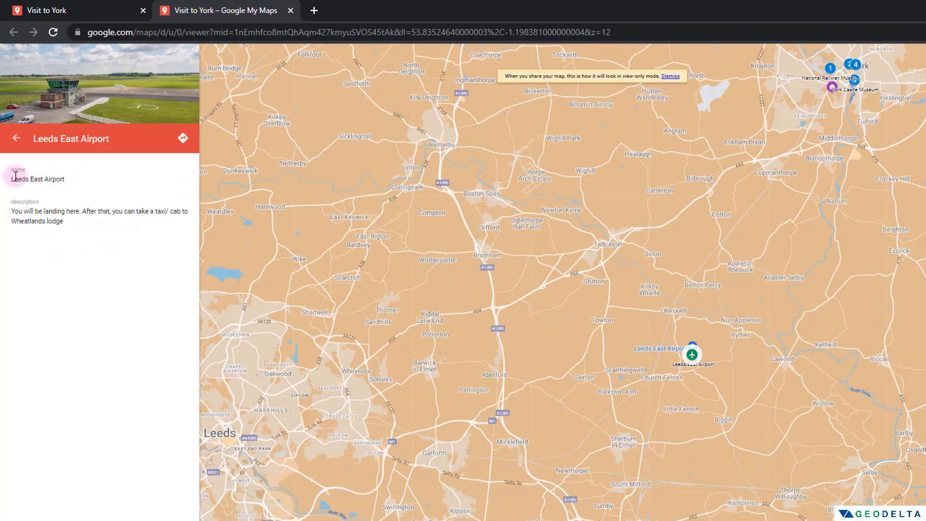
pyautogui.moveTo(12, 179); pyautogui.dragTo(60, 179)
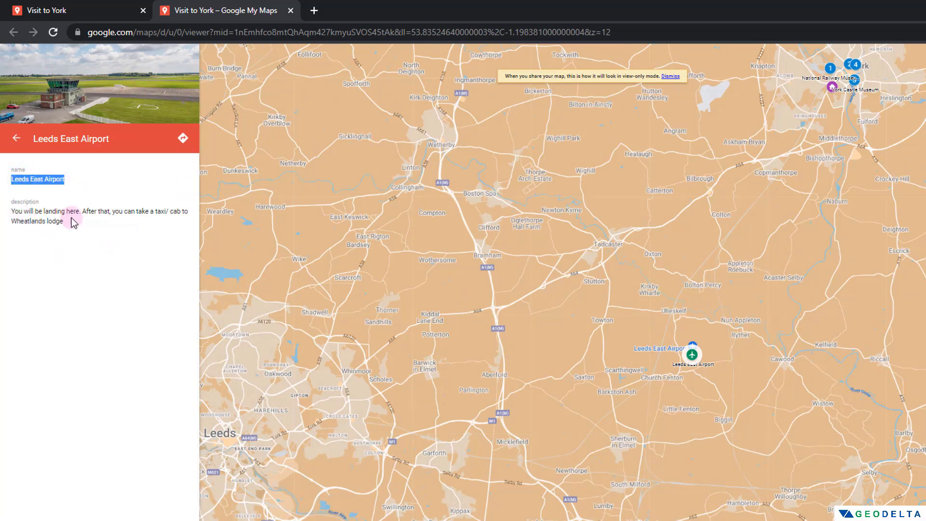
pyautogui.moveTo(65, 222); pyautogui.dragTo(13, 210)
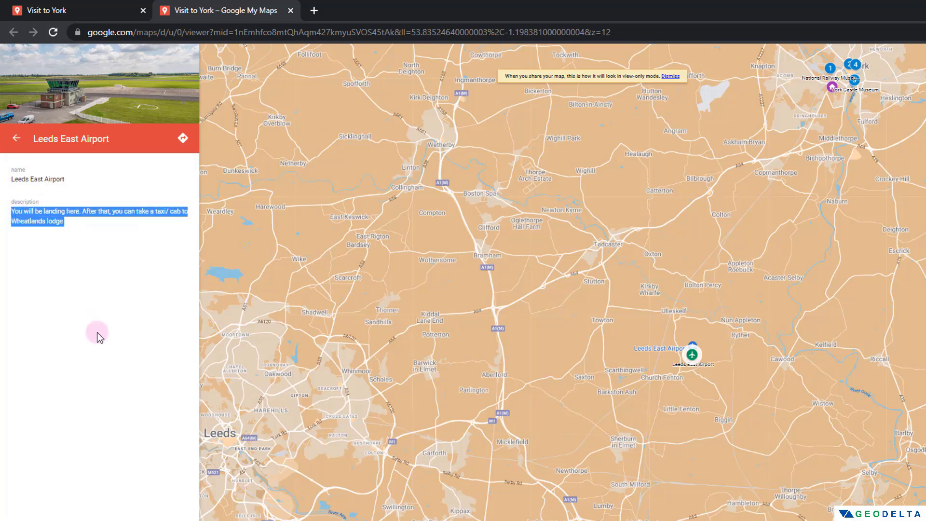
pyautogui.click(16, 138)
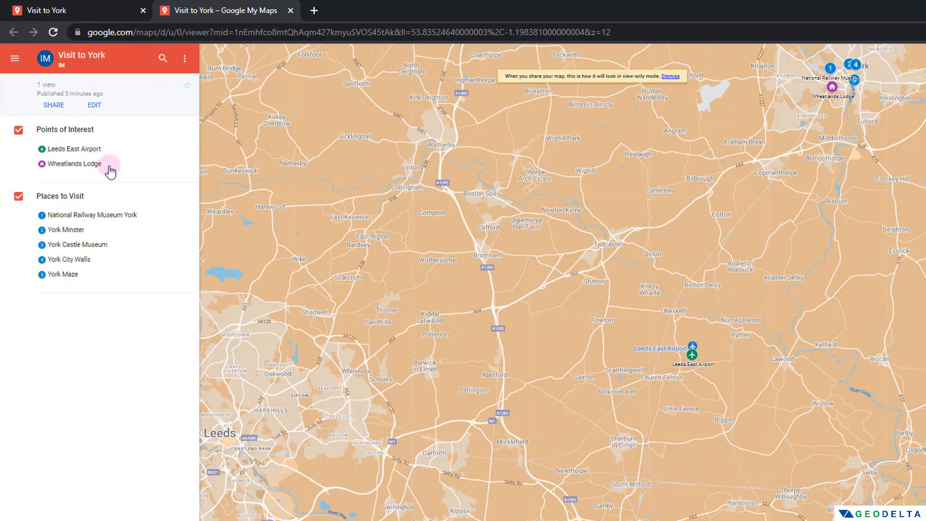
# Review the photo and name of Wheatlands Lodge in the preview and return to the layer list.
pyautogui.click(90, 165)
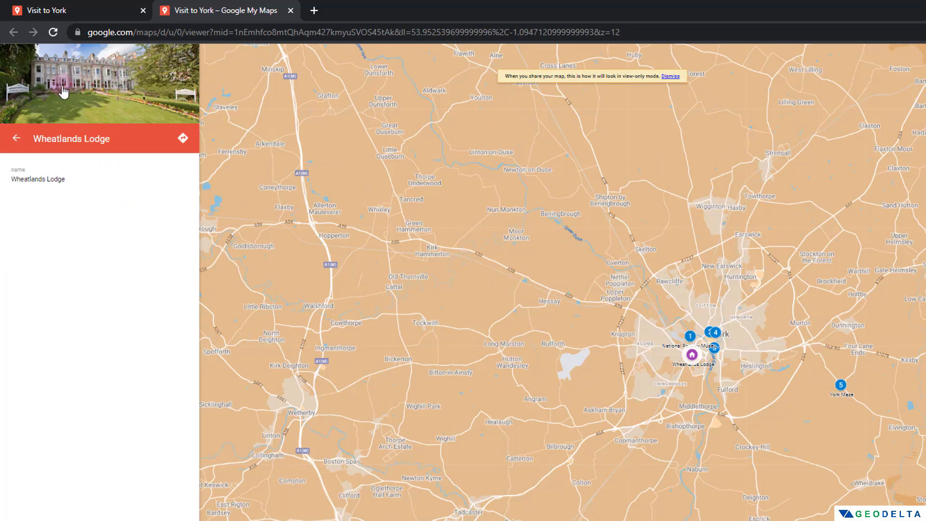
pyautogui.click(73, 190)
pyautogui.moveTo(73, 185); pyautogui.dragTo(20, 179)
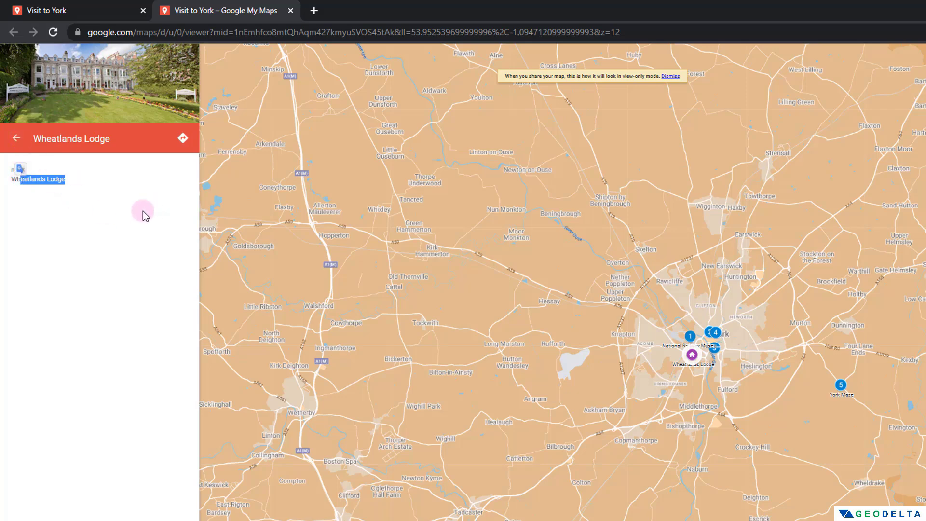
pyautogui.click(91, 224)
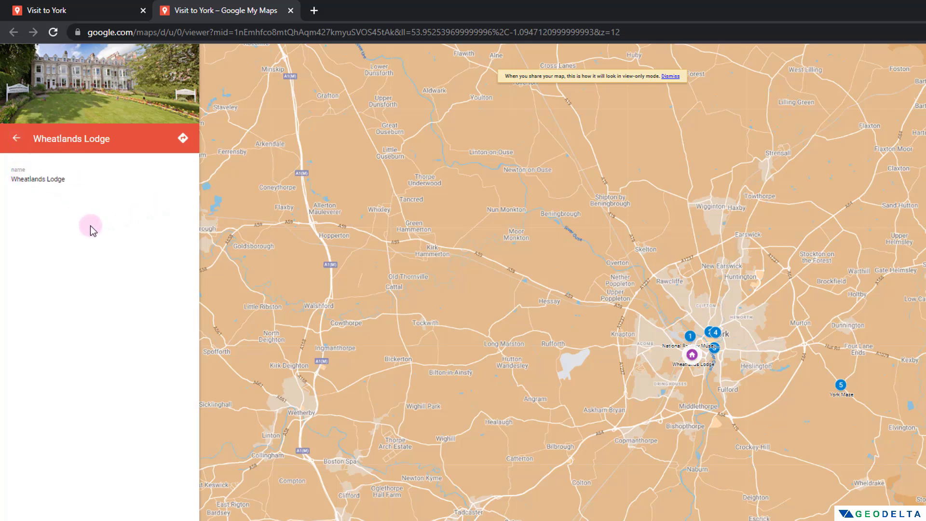
pyautogui.click(16, 141)
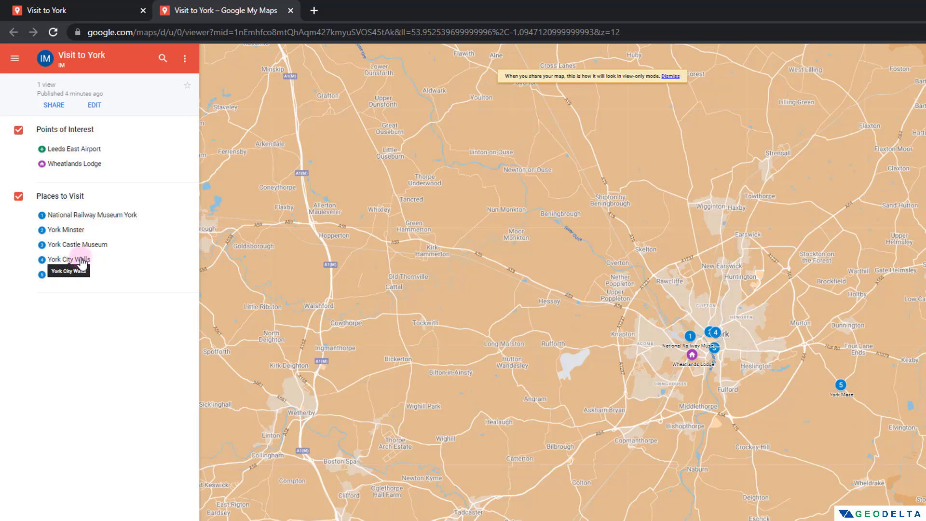
# Review the Google Maps details of York Castle Museum, return to the layer list and close the preview.
pyautogui.click(101, 246)
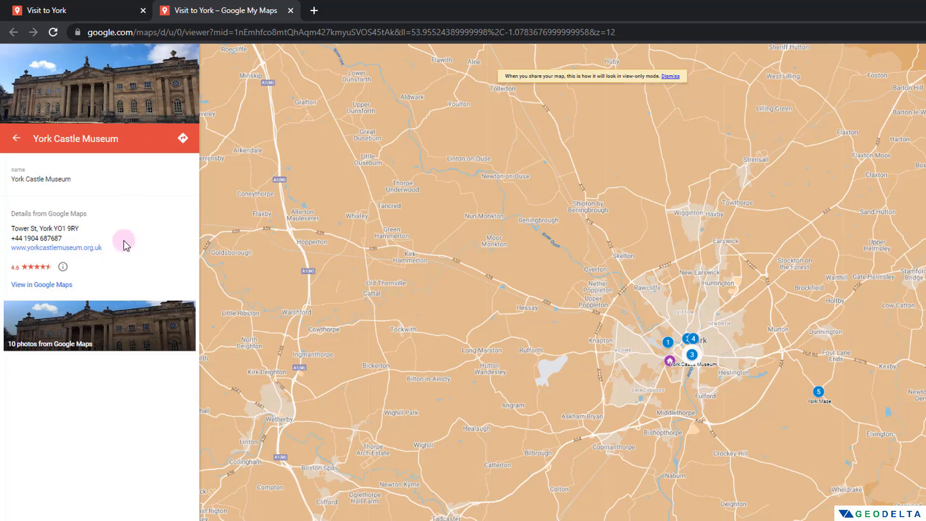
pyautogui.moveTo(124, 240); pyautogui.dragTo(9, 239)
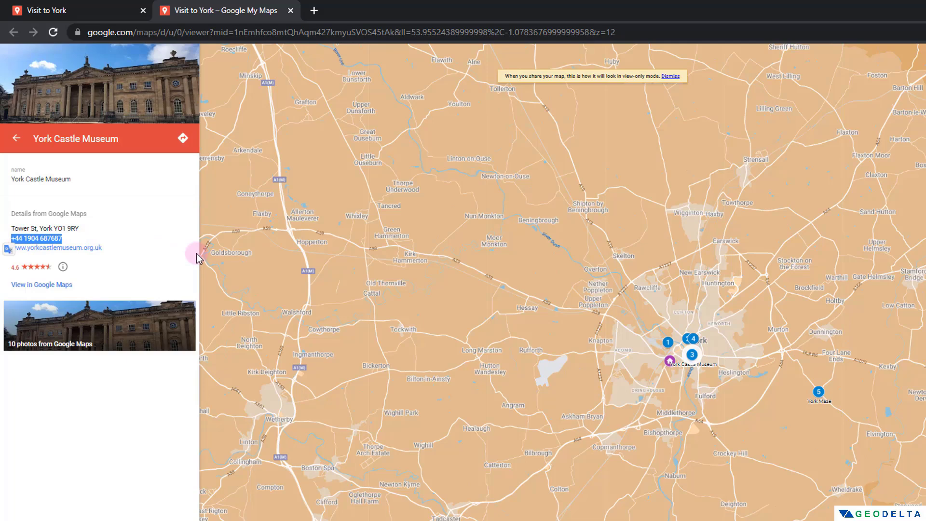
pyautogui.click(16, 138)
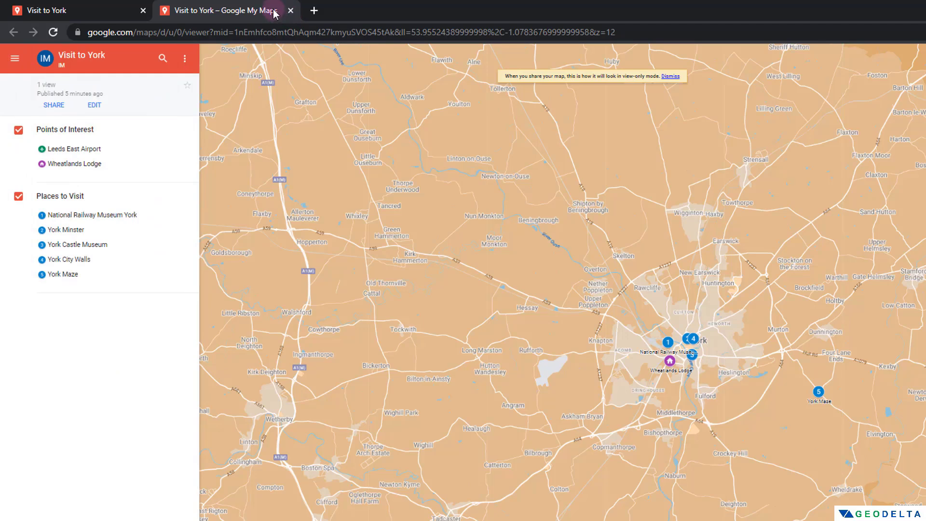
pyautogui.click(290, 10)
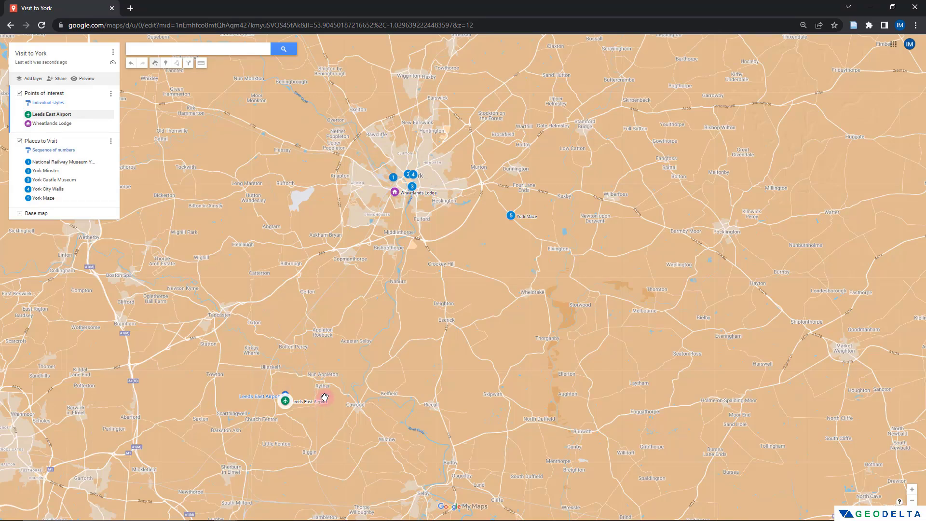
# Add a driving route to the map as a new layer.
pyautogui.moveTo(319, 390); pyautogui.dragTo(374, 332)
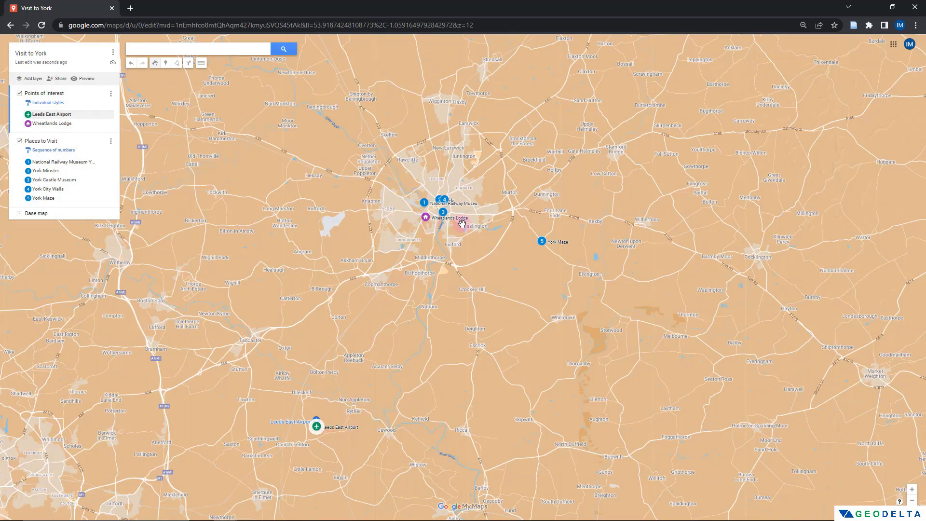
pyautogui.doubleClick(412, 242)
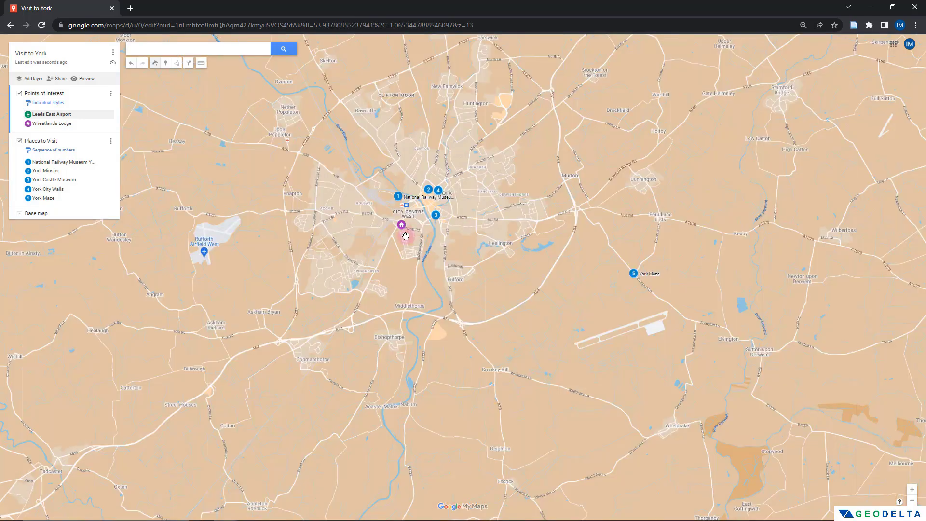
pyautogui.doubleClick(406, 236)
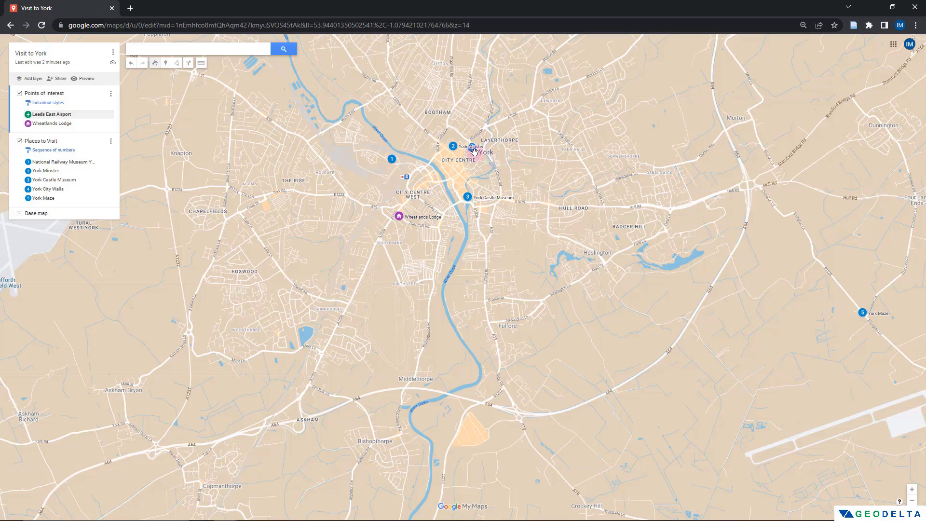
pyautogui.scroll(-2, 662, 267)
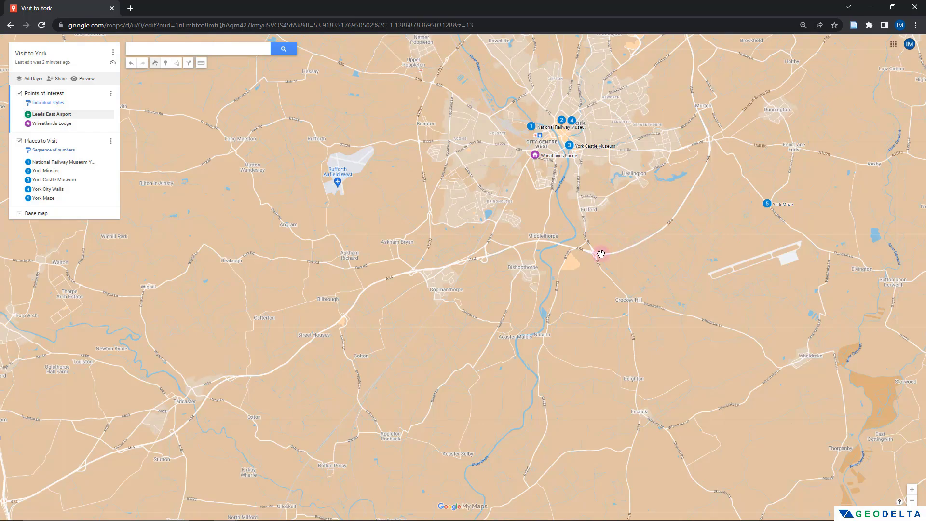
pyautogui.moveTo(597, 353); pyautogui.dragTo(591, 241)
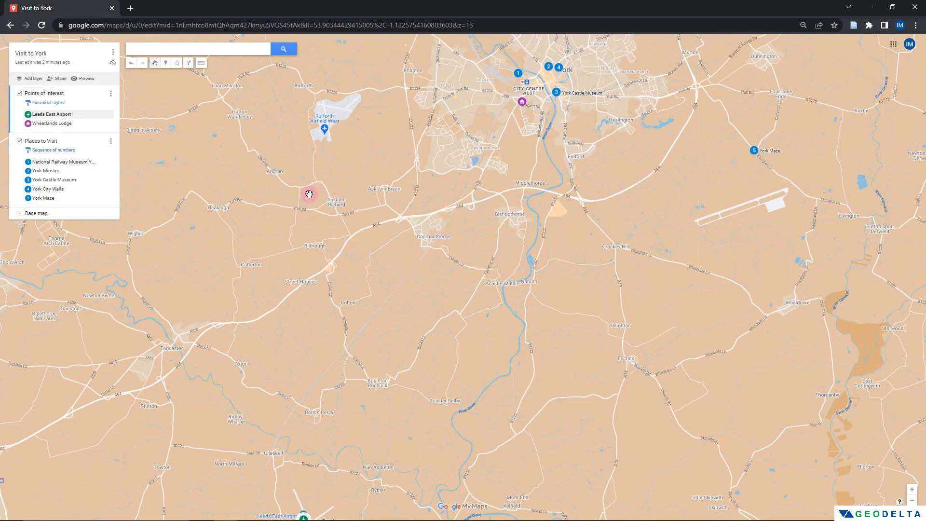
pyautogui.click(176, 66)
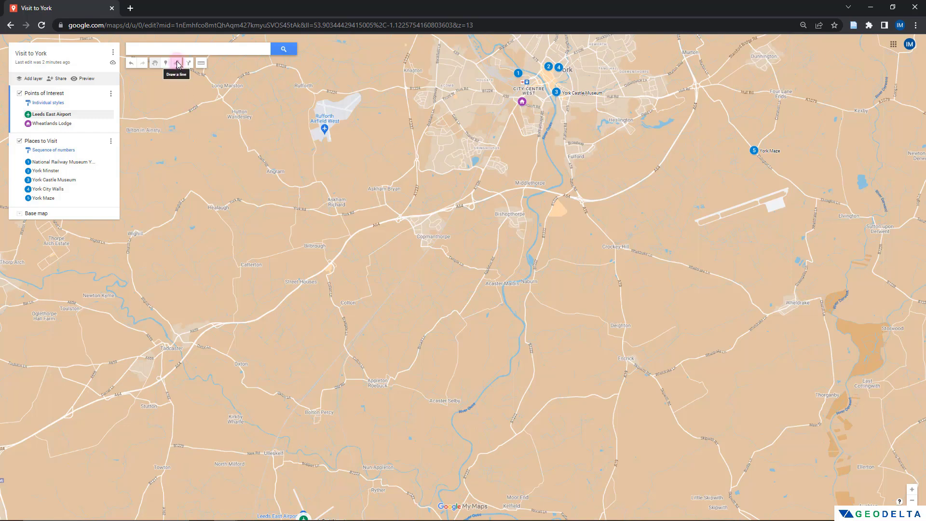
pyautogui.click(198, 90)
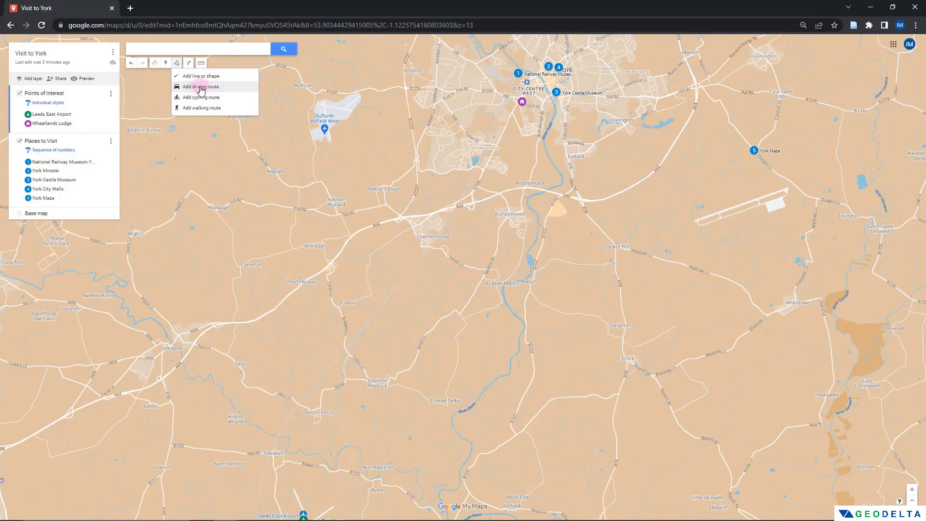
pyautogui.click(200, 87)
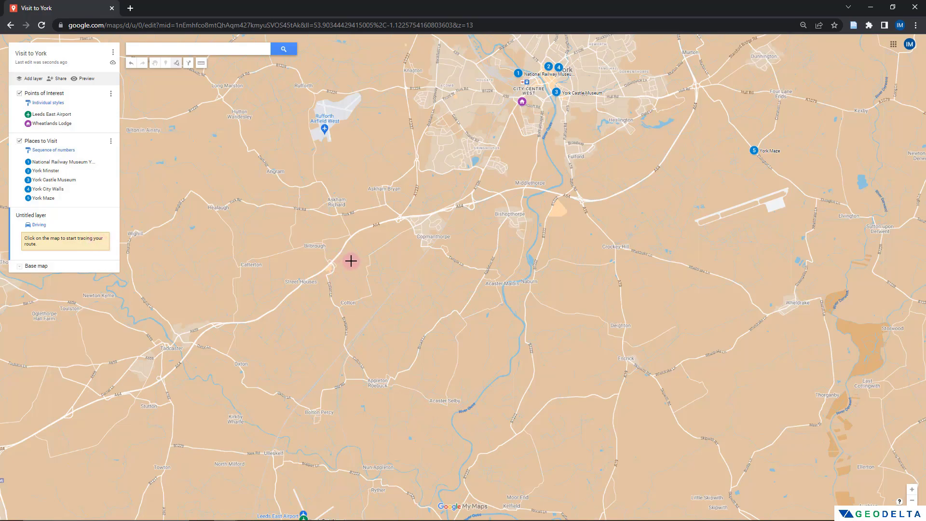
# Set the starting point of the driving route at the Leeds East Airport marker.
pyautogui.scroll(-1, 340, 305)
pyautogui.scroll(-1, 352, 447)
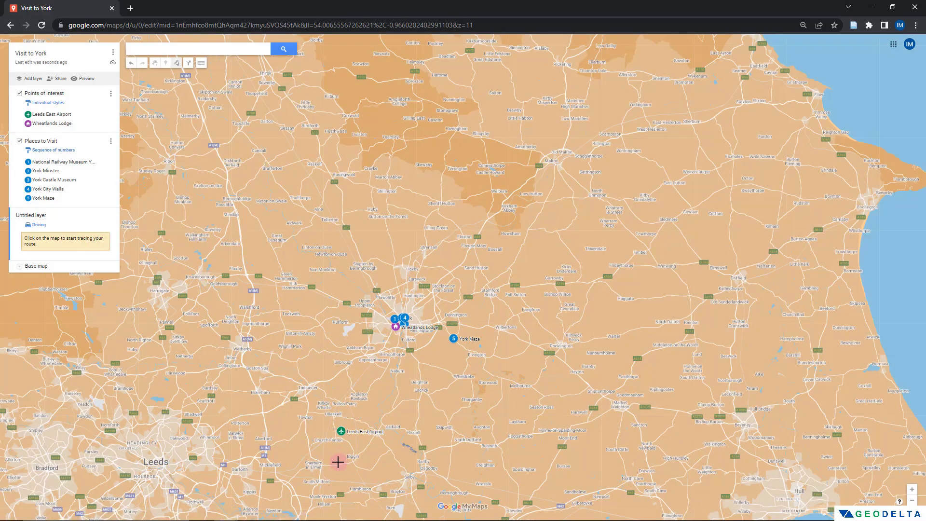
pyautogui.scroll(3, 339, 462)
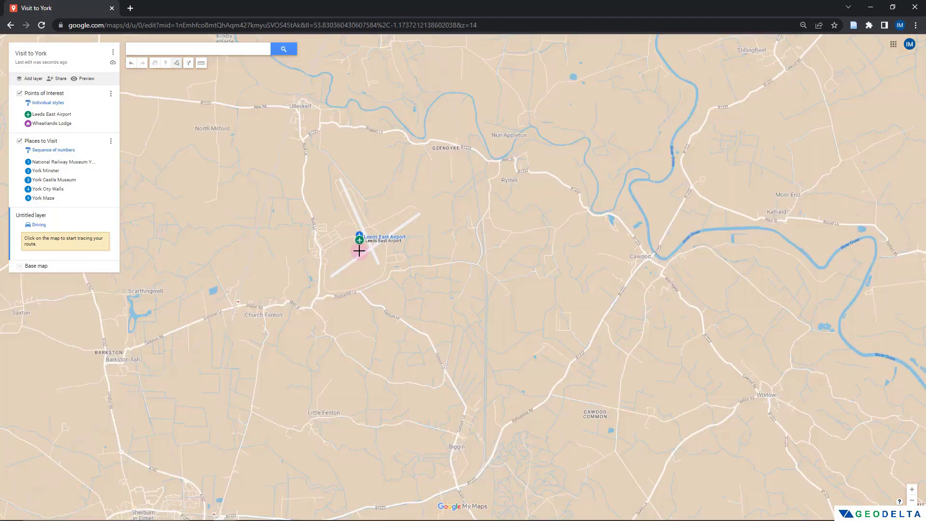
pyautogui.click(360, 239)
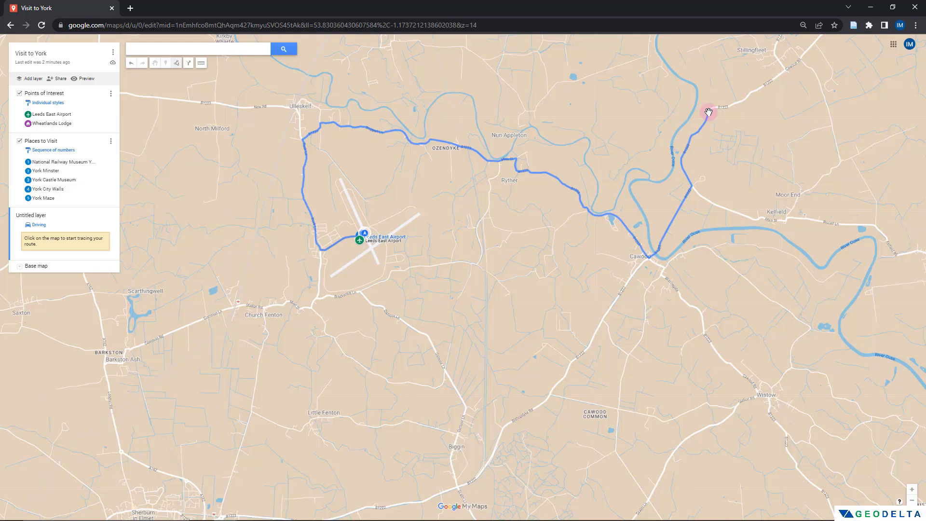
# Trace the driving route to York and end it on Scarcroft Rd beside the Wheatlands Lodge marker.
pyautogui.scroll(-2, 709, 112)
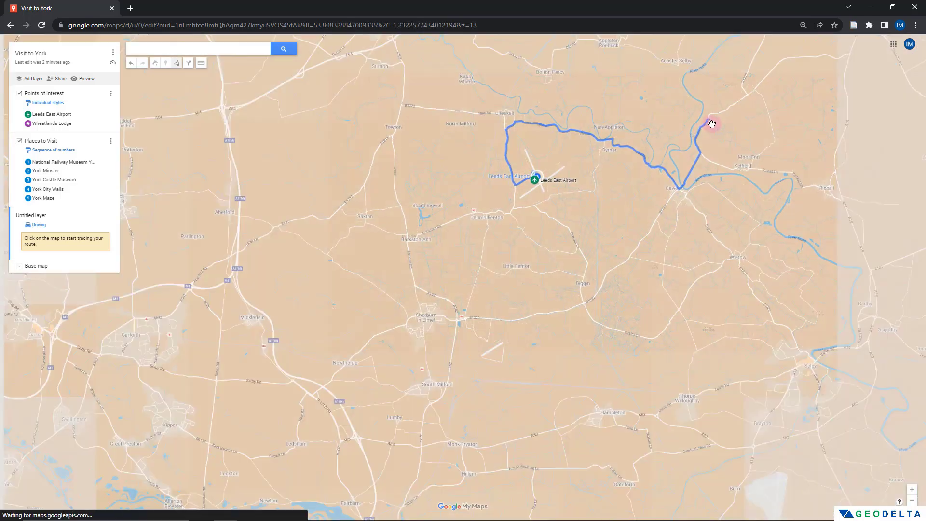
pyautogui.scroll(-2, 755, 100)
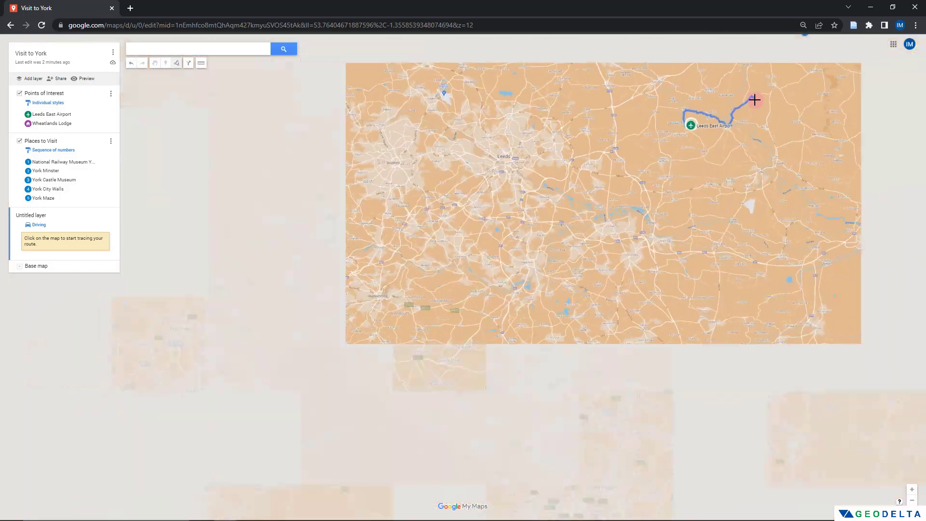
pyautogui.scroll(3, 800, 41)
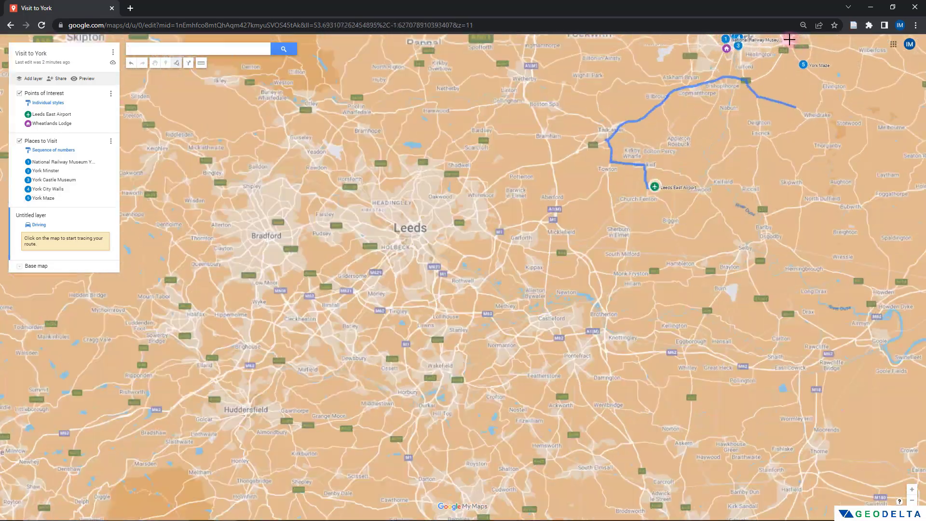
pyautogui.scroll(3, 647, 61)
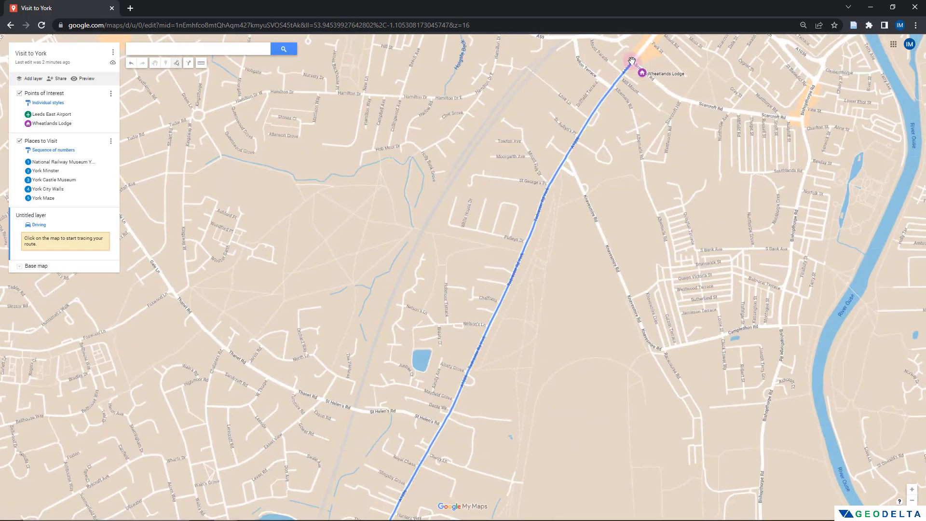
pyautogui.scroll(1, 641, 70)
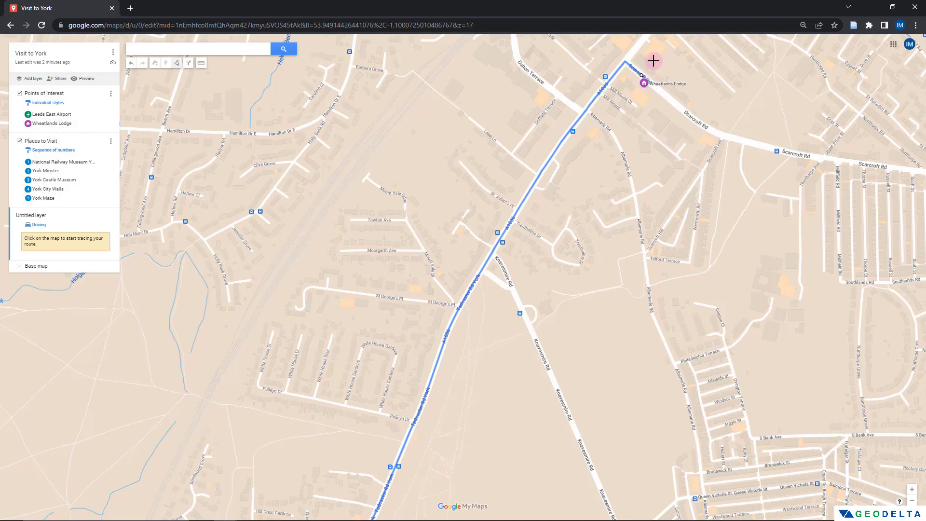
pyautogui.scroll(-1, 695, 124)
pyautogui.scroll(-1, 694, 124)
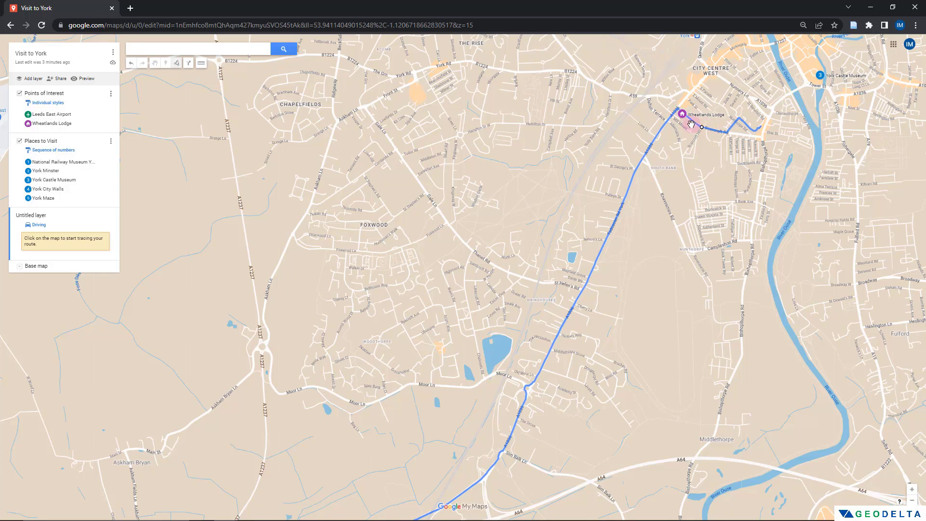
pyautogui.scroll(2, 684, 115)
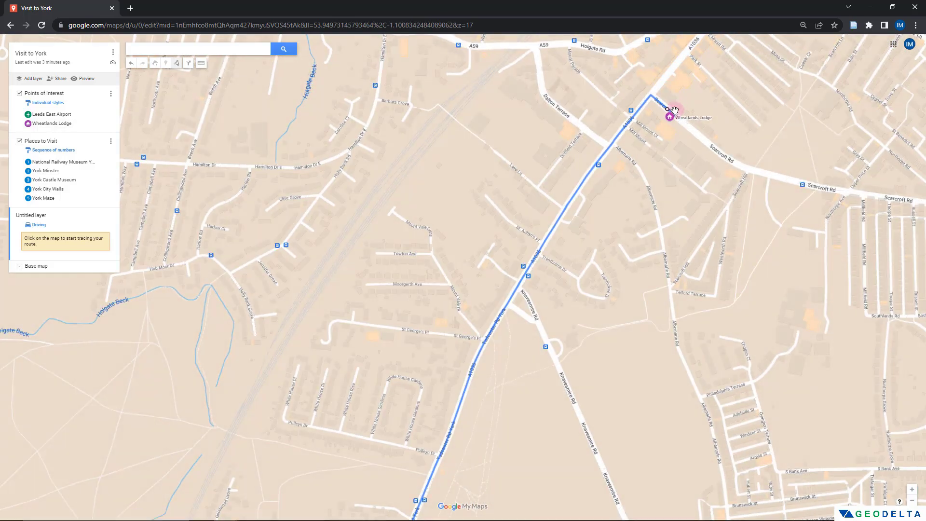
pyautogui.scroll(1, 670, 115)
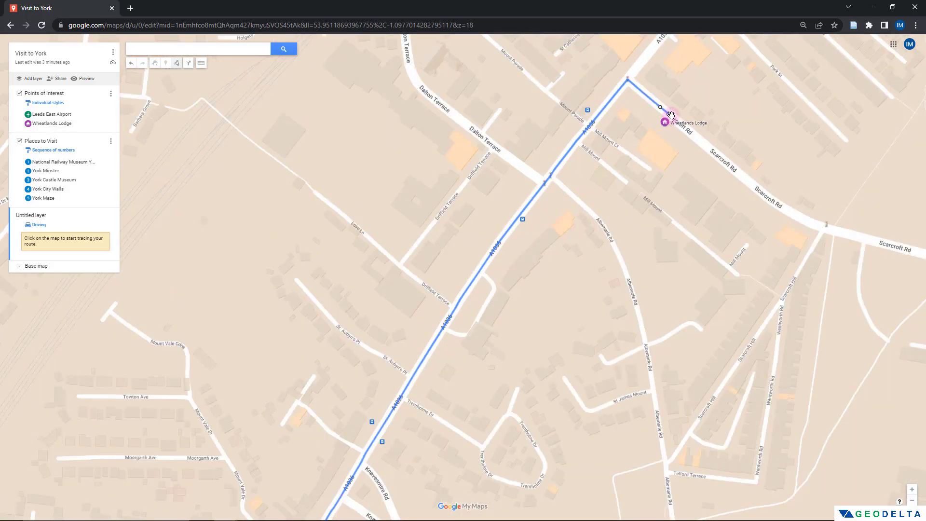
pyautogui.click(670, 115)
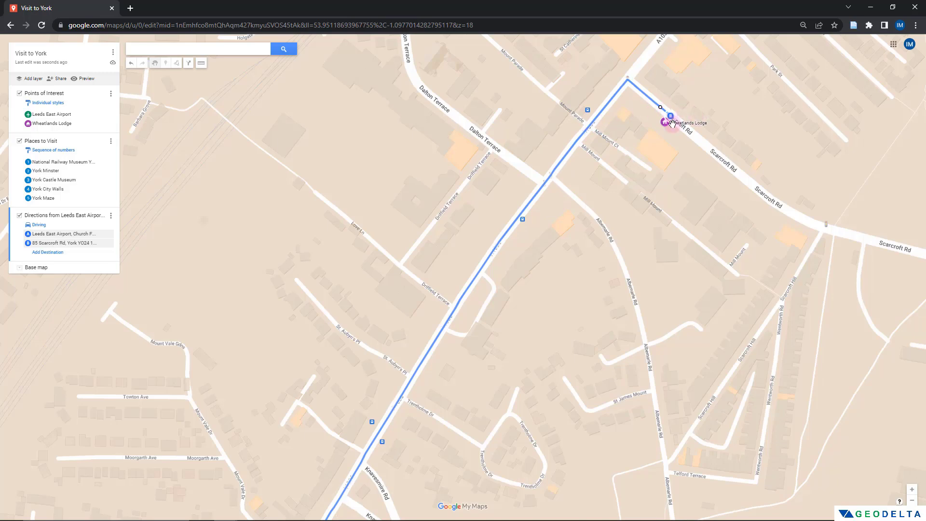
# Rename the driving route layer as "Directions from Leeds East Airport to Wheatlands Lodge".
pyautogui.scroll(-6, 614, 159)
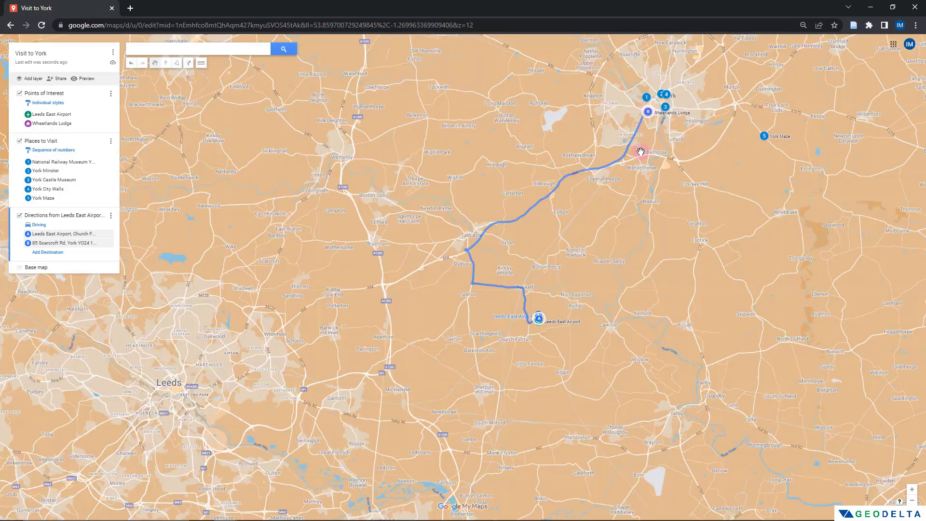
pyautogui.moveTo(640, 151); pyautogui.dragTo(583, 233)
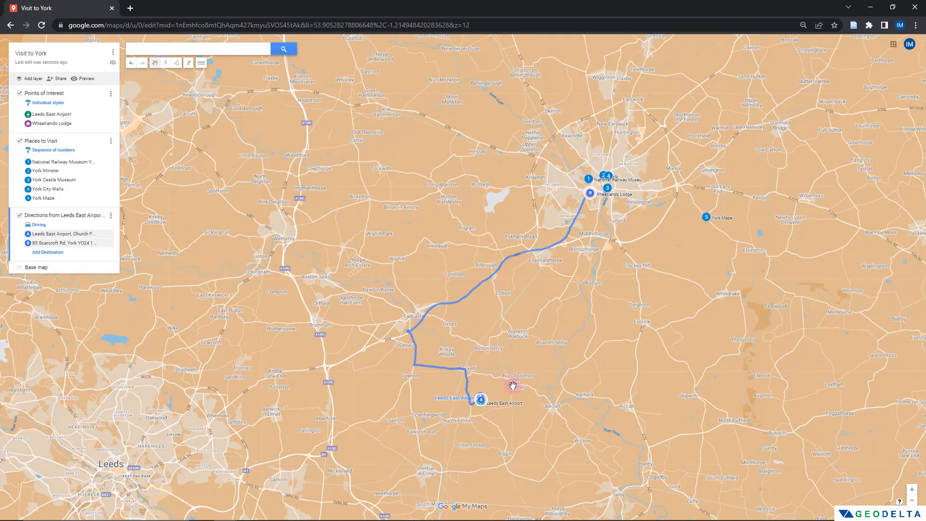
pyautogui.scroll(1, 602, 186)
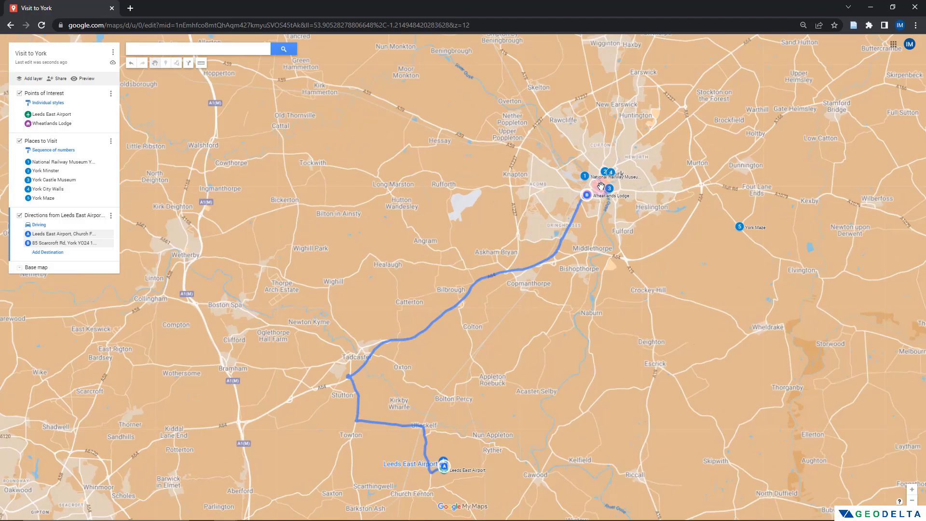
pyautogui.scroll(2, 601, 186)
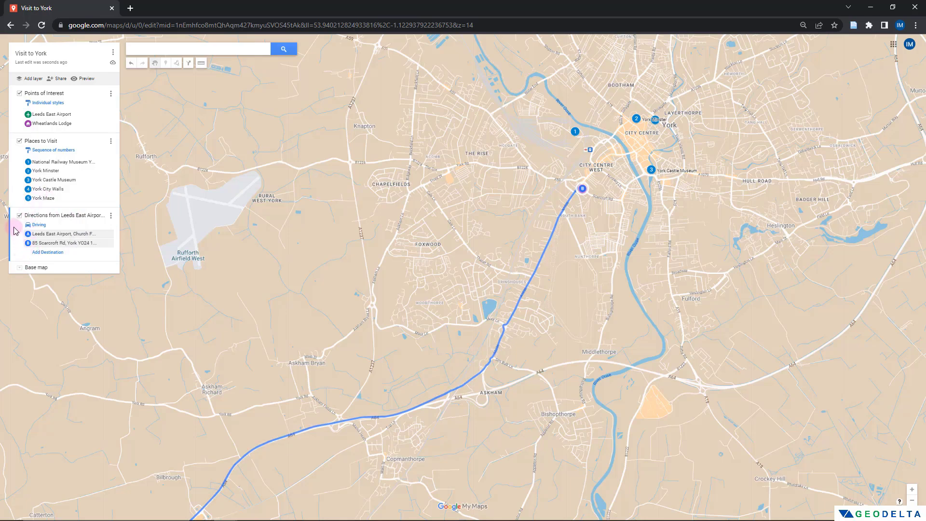
pyautogui.click(62, 217)
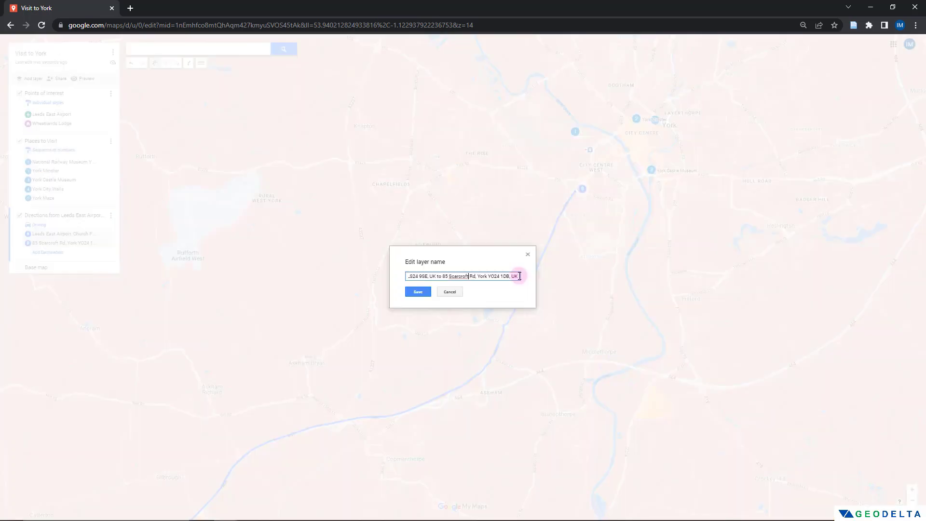
pyautogui.moveTo(519, 275); pyautogui.dragTo(493, 272)
pyautogui.press('BackSpace')
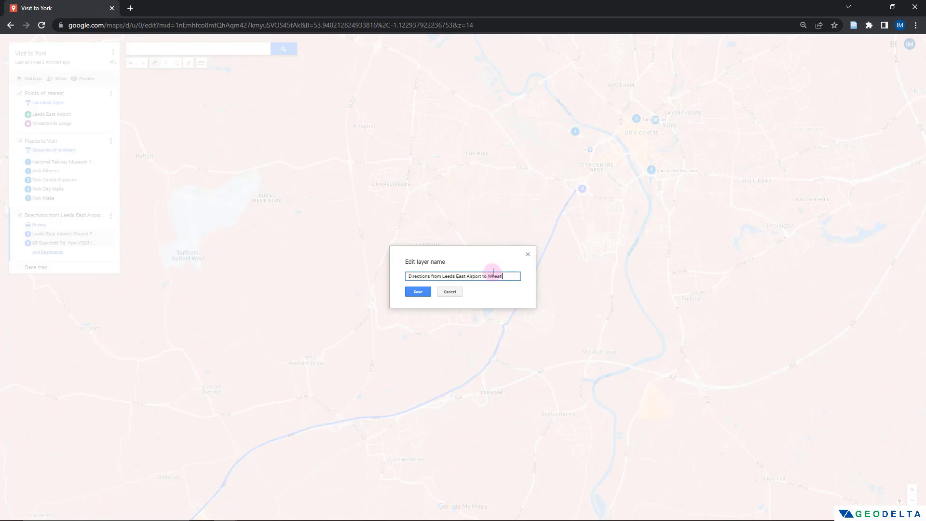
pyautogui.write('Lodge')
pyautogui.click(423, 292)
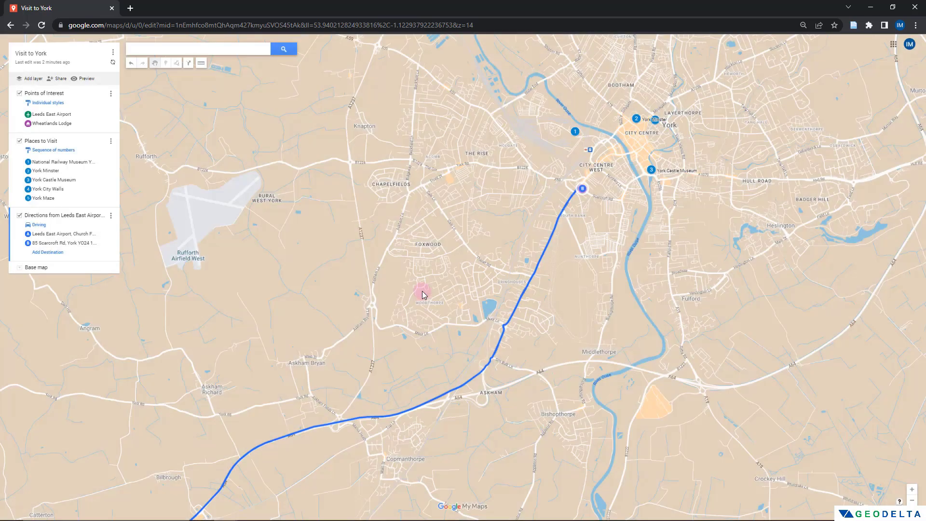
# Set the driving route's starting point to Leeds East Airport from the Points of Interest layer.
pyautogui.click(58, 234)
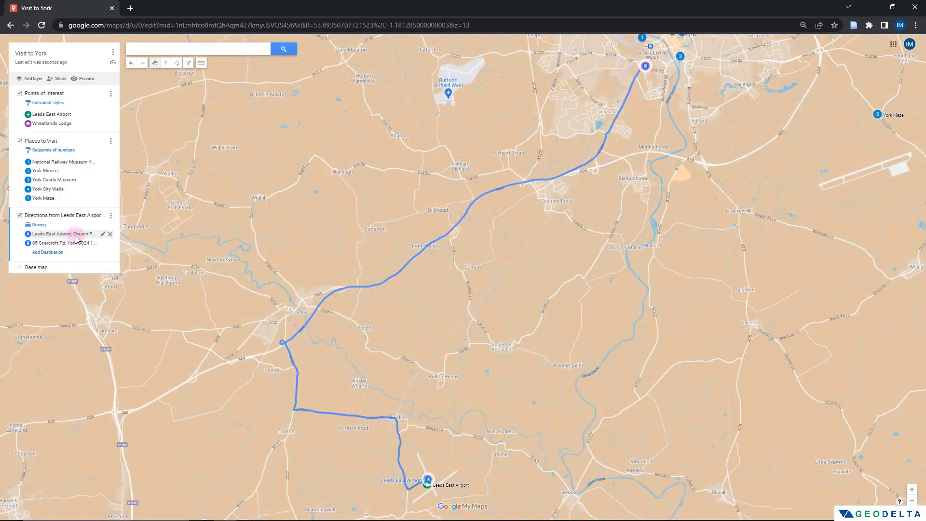
pyautogui.click(55, 234)
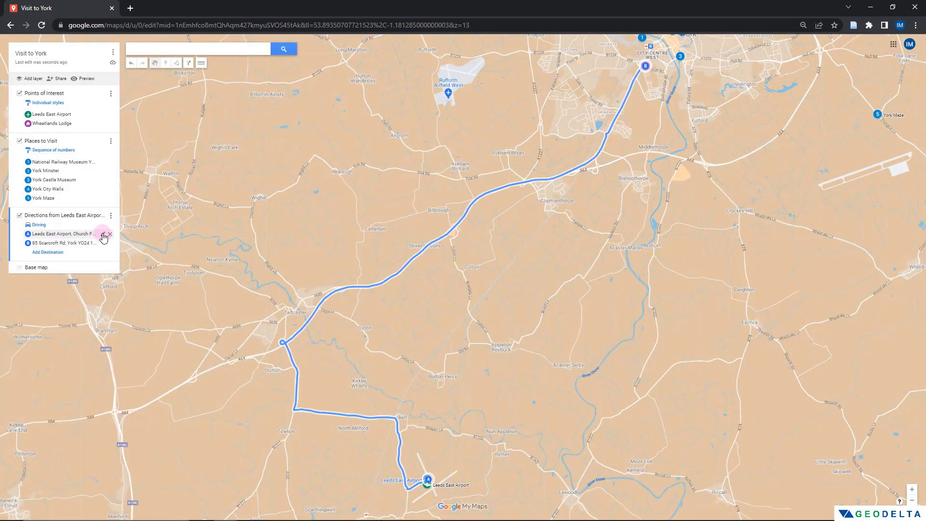
pyautogui.moveTo(50, 233); pyautogui.dragTo(81, 239)
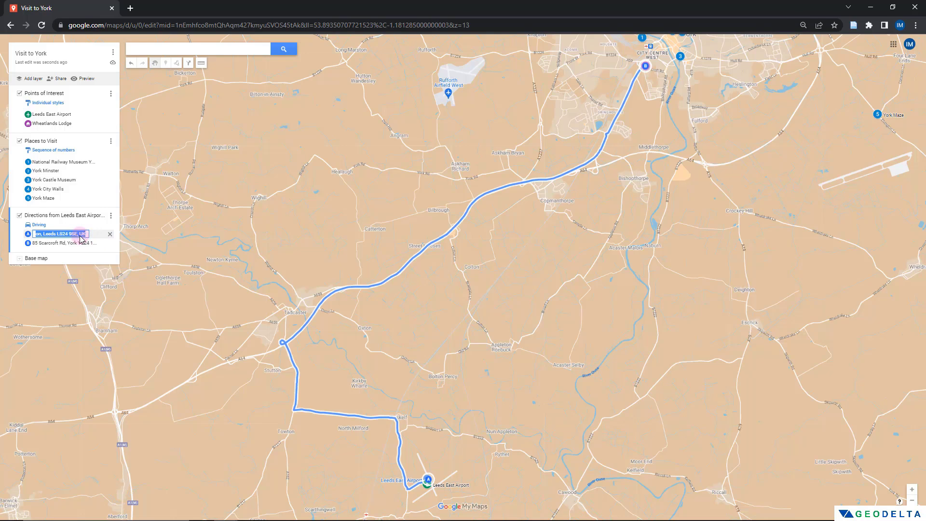
pyautogui.press('BackSpace')
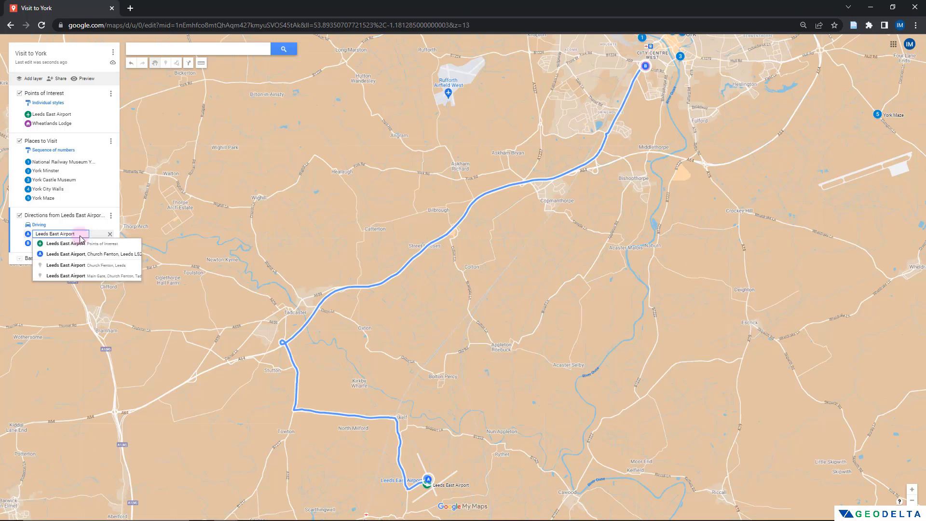
pyautogui.click(40, 247)
# Replace the driving route's destination address with Wheatlands Lodge.
pyautogui.click(99, 245)
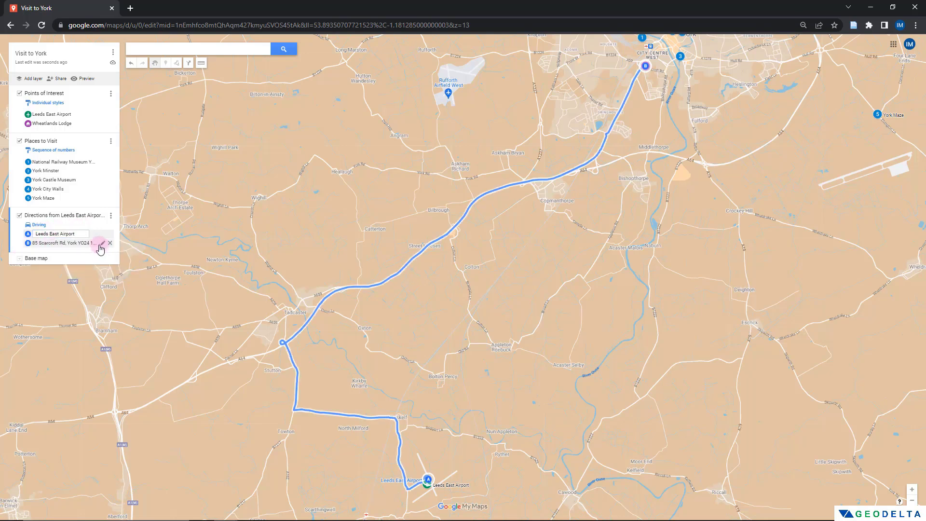
pyautogui.click(81, 245)
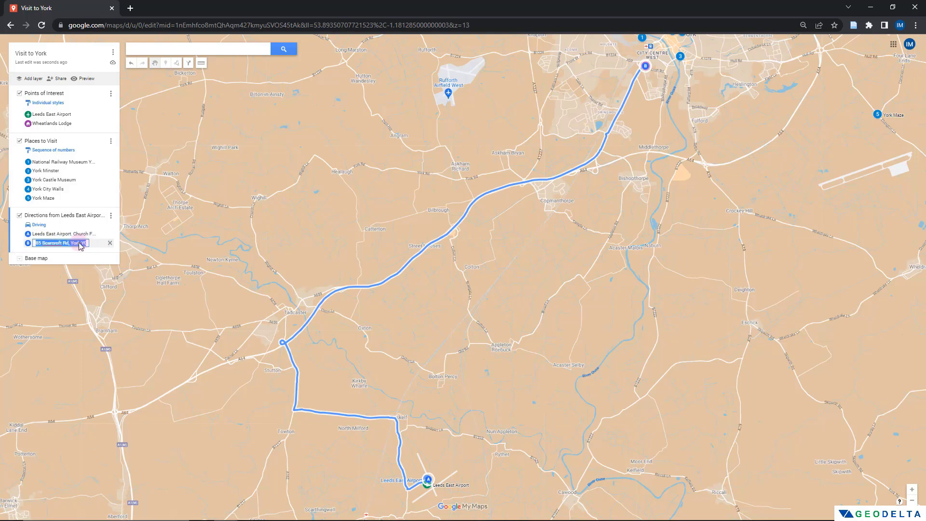
pyautogui.write('Wheatla')
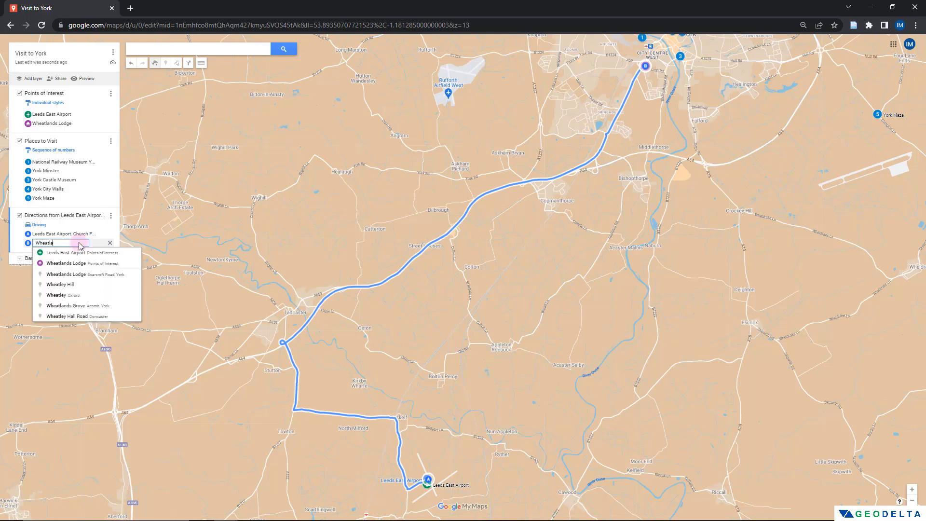
pyautogui.write('nds Lodge')
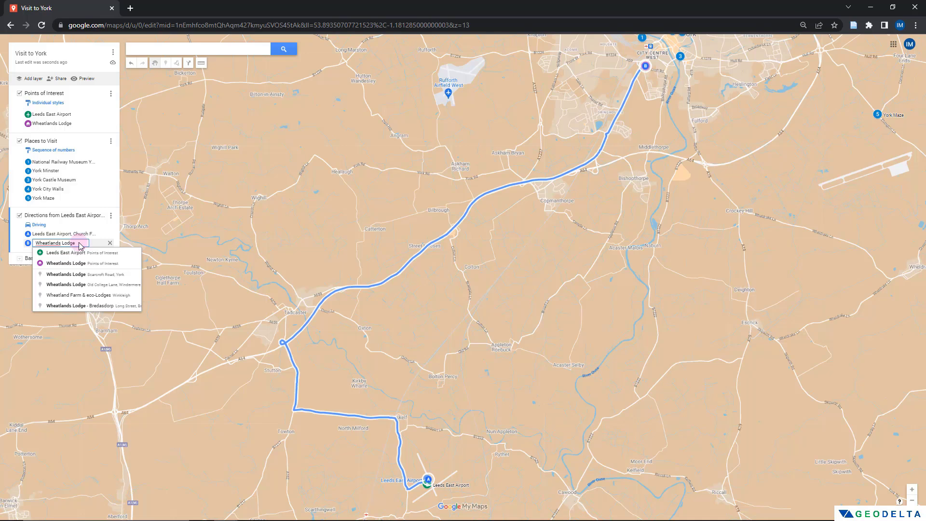
pyautogui.click(19, 235)
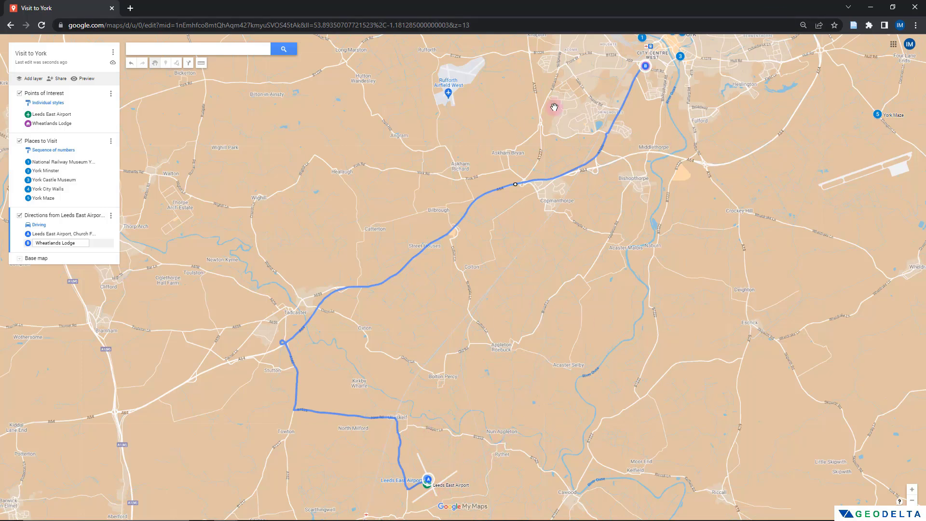
# Try the cycling and walking modes on the airport route and return it to driving.
pyautogui.click(37, 227)
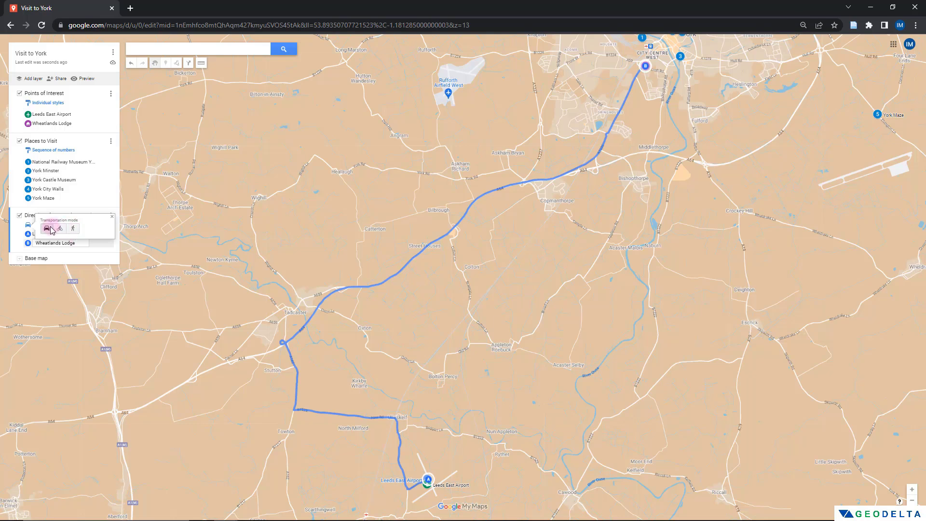
pyautogui.click(60, 228)
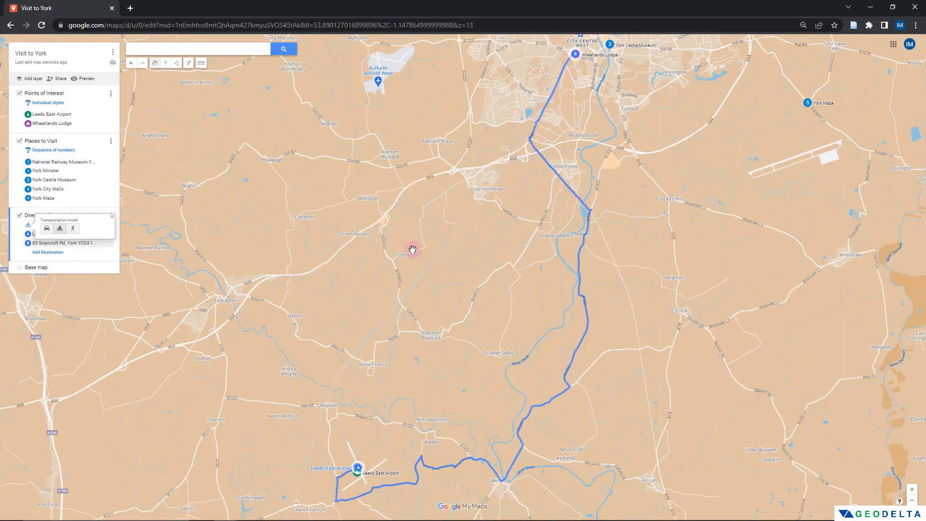
pyautogui.click(76, 229)
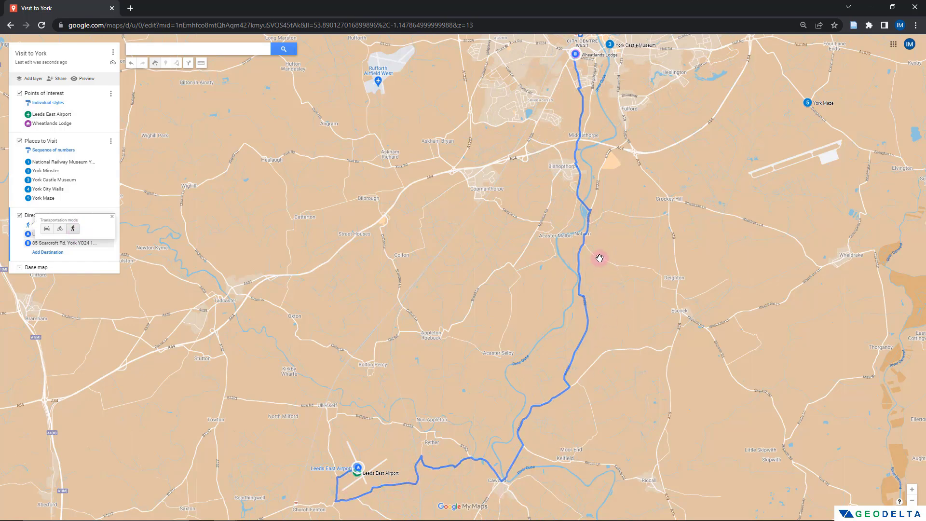
pyautogui.click(46, 229)
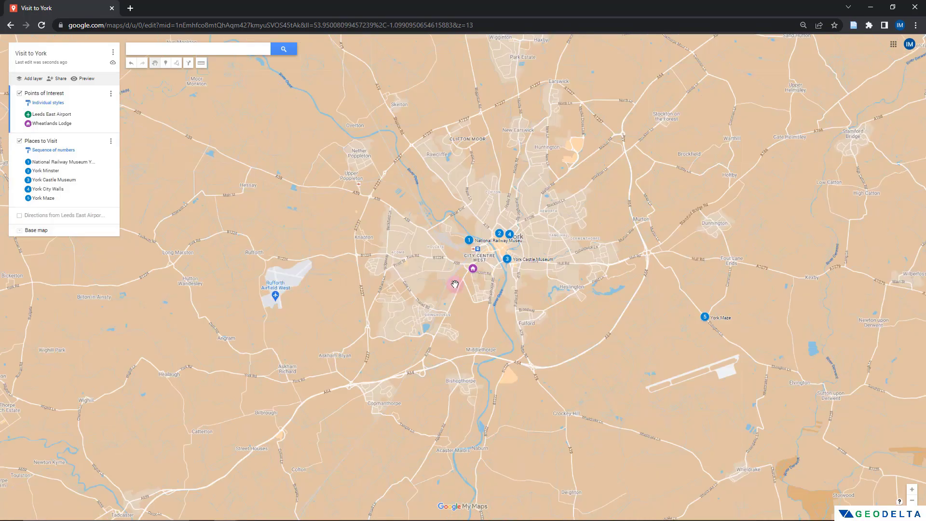
# Add a new directions layer to the map for a route between the places in York.
pyautogui.moveTo(451, 275); pyautogui.dragTo(386, 320)
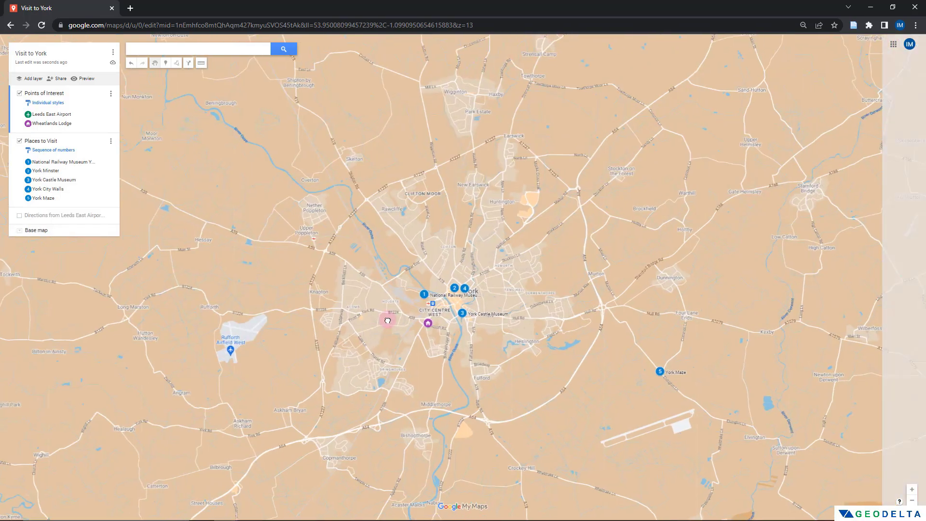
pyautogui.doubleClick(411, 322)
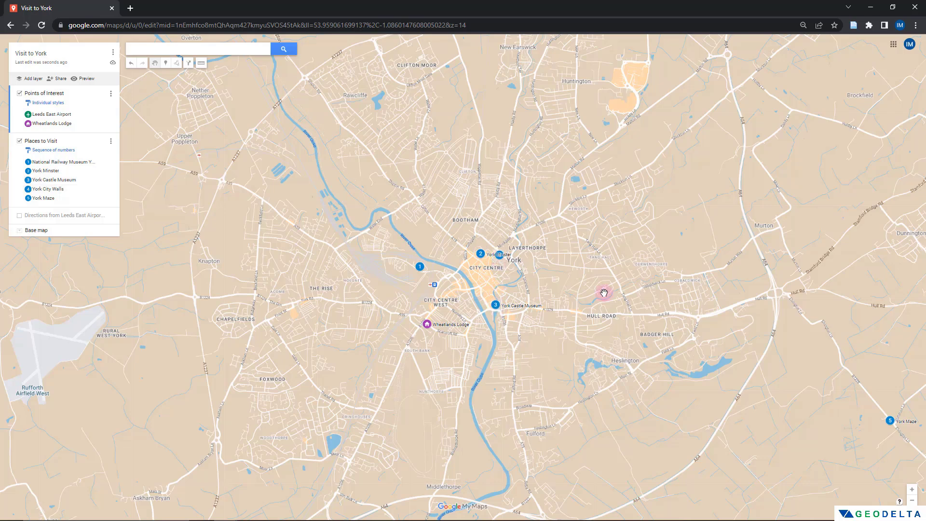
pyautogui.moveTo(893, 425); pyautogui.dragTo(766, 400)
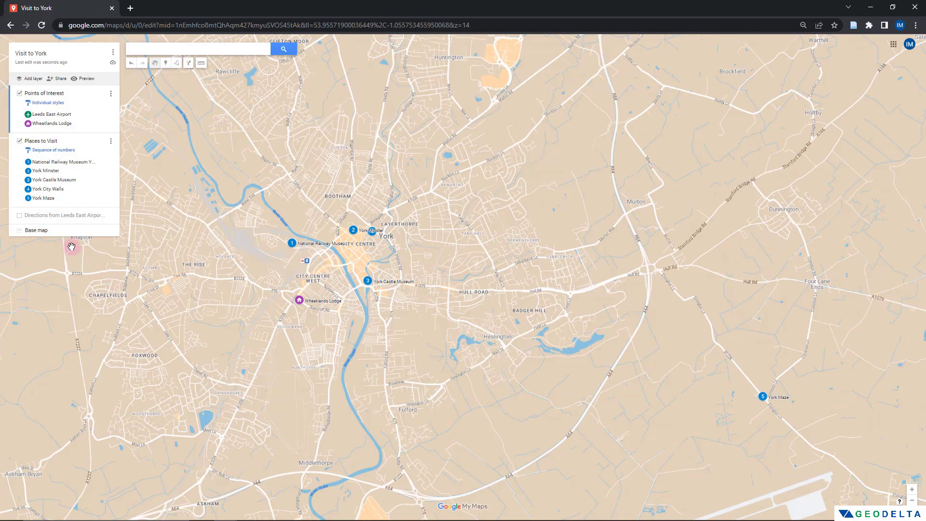
pyautogui.moveTo(72, 252); pyautogui.dragTo(120, 239)
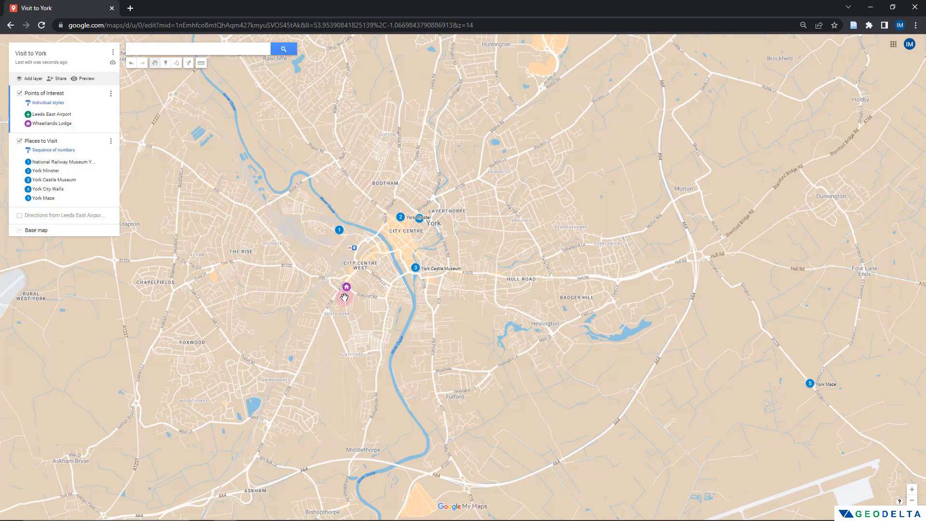
pyautogui.click(177, 64)
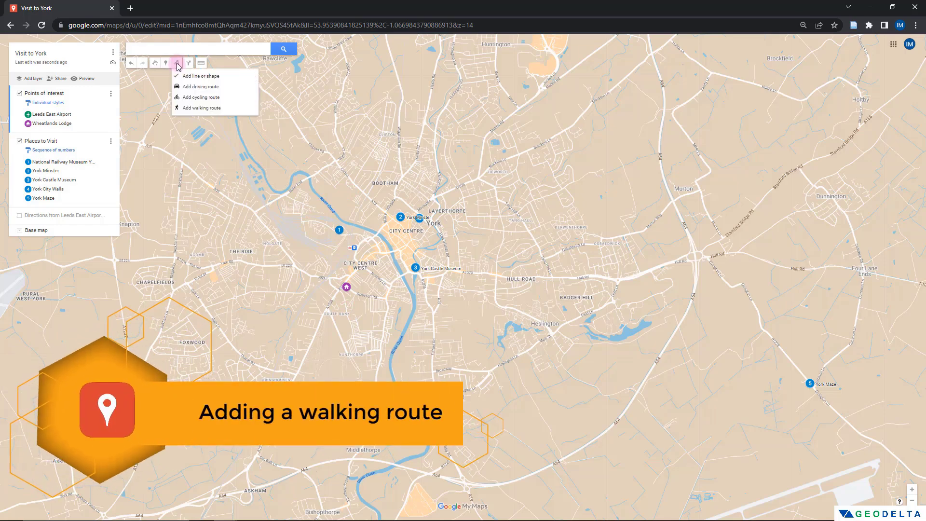
pyautogui.click(213, 108)
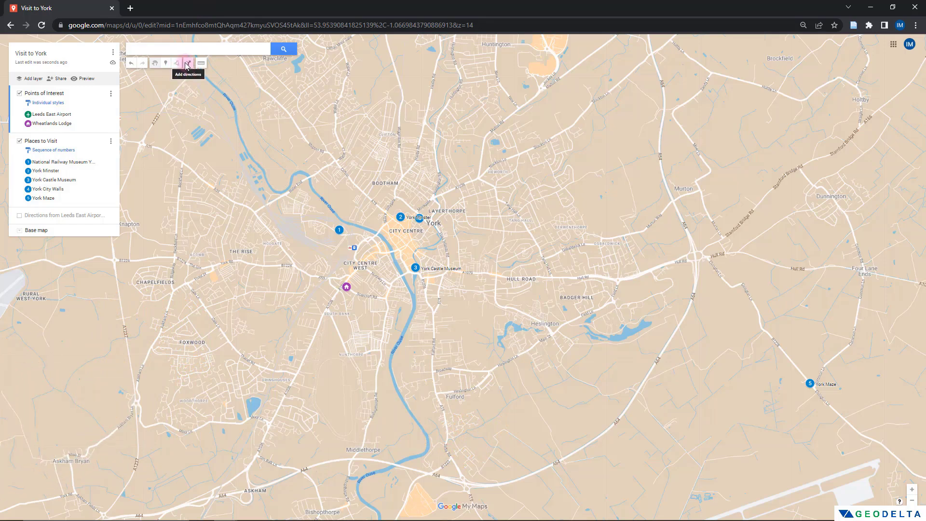
pyautogui.click(189, 63)
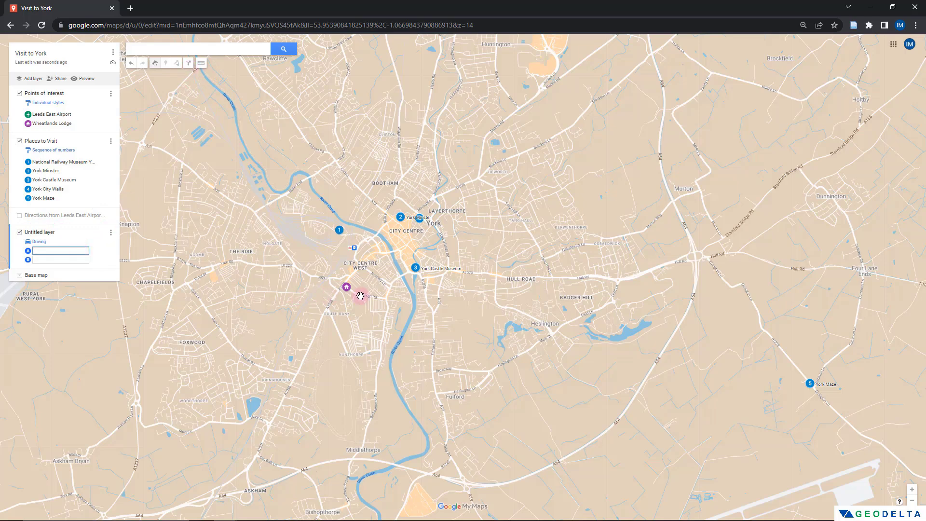
# Route the new directions layer from Wheatlands Lodge to National Railway Museum York and set its transportation mode to walking.
pyautogui.scroll(1, 346, 291)
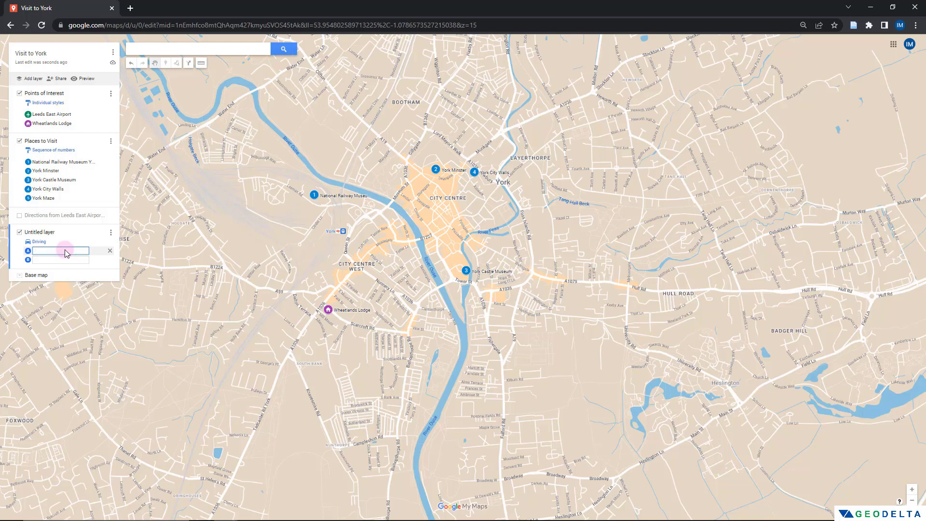
pyautogui.write('he')
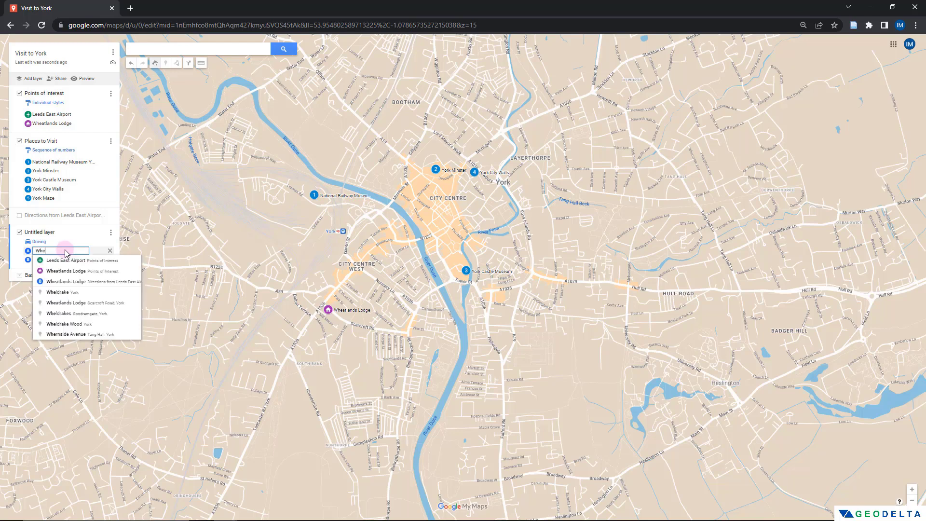
pyautogui.write('atlands')
pyautogui.click(76, 271)
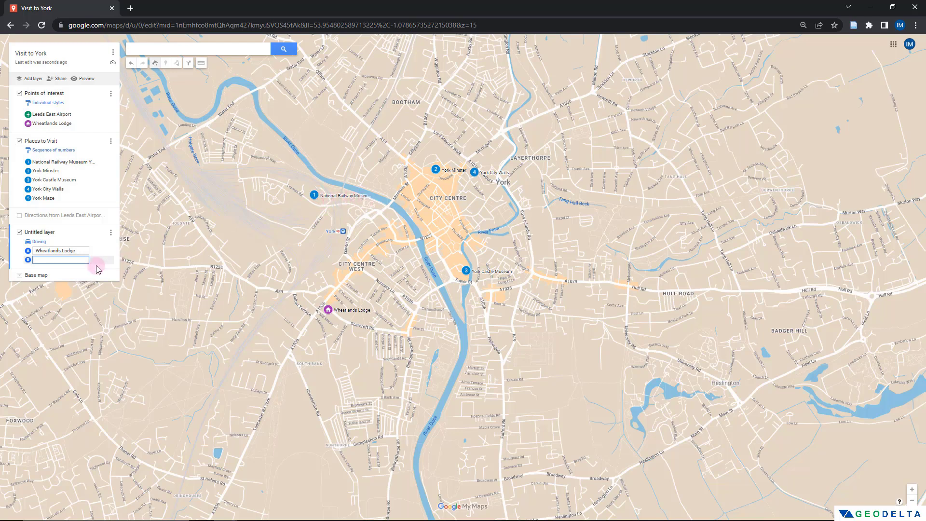
pyautogui.write('National')
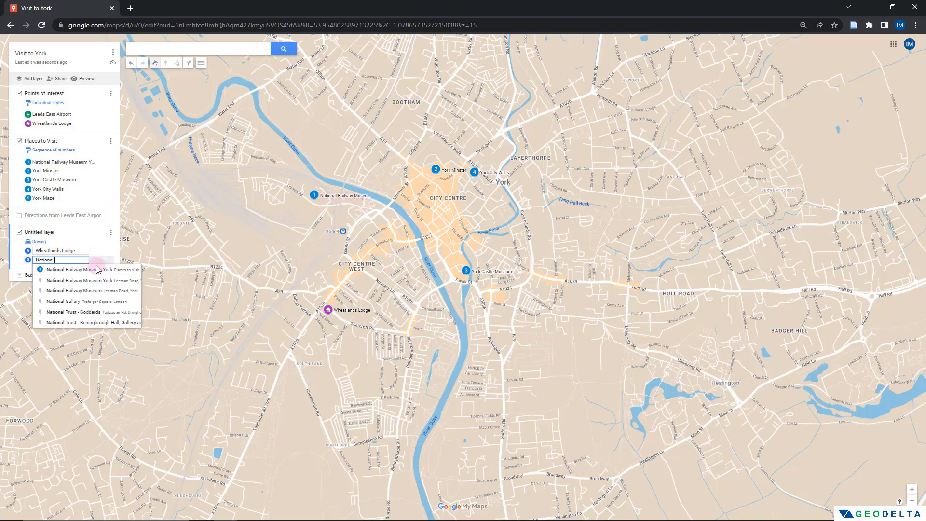
pyautogui.click(85, 270)
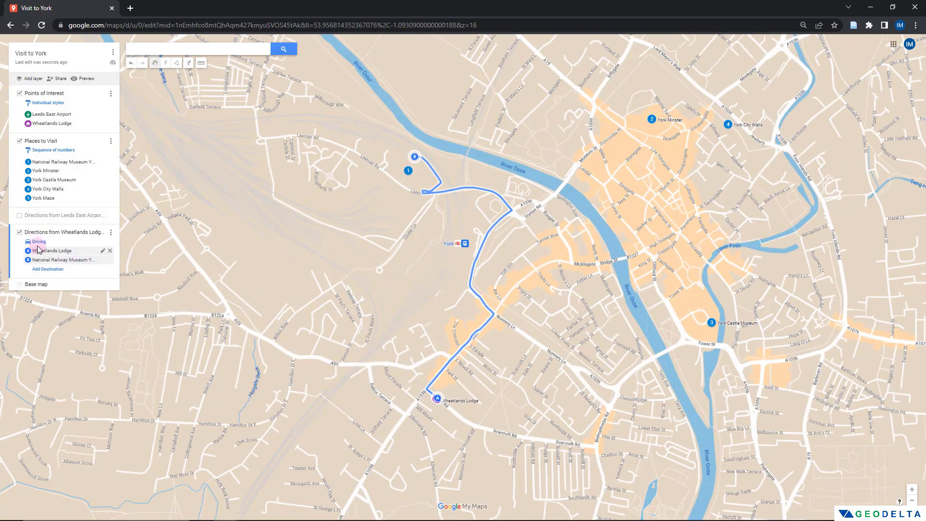
pyautogui.click(39, 242)
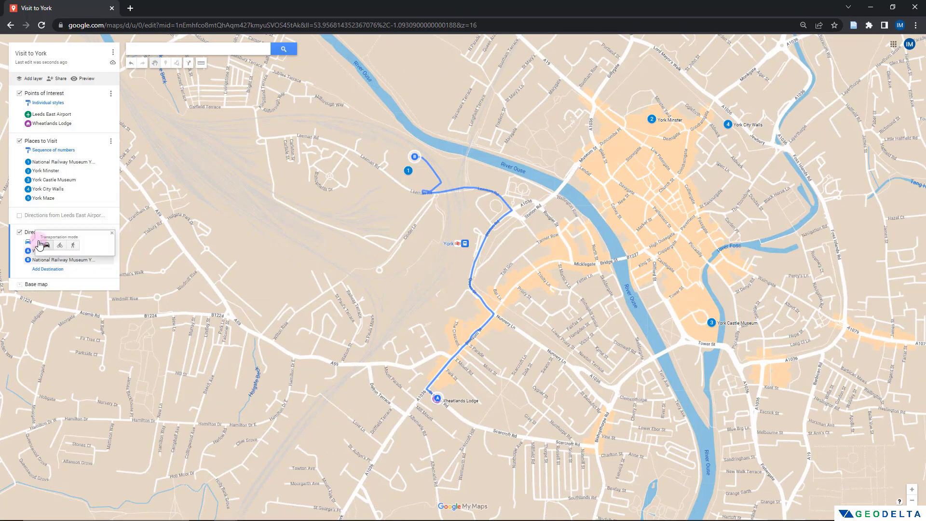
pyautogui.click(73, 246)
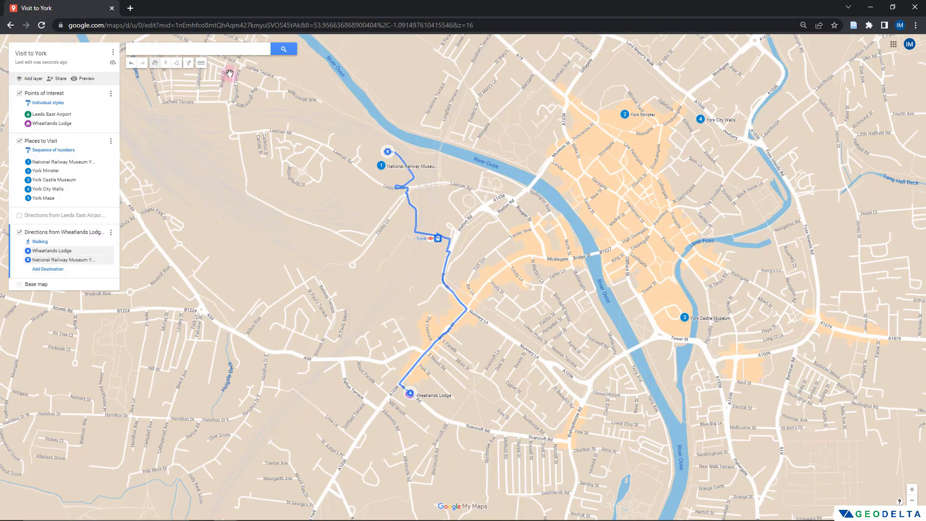
# Examine where York Maze and the city-centre places lie relative to the walking route.
pyautogui.moveTo(489, 125); pyautogui.dragTo(397, 250)
pyautogui.click(314, 302)
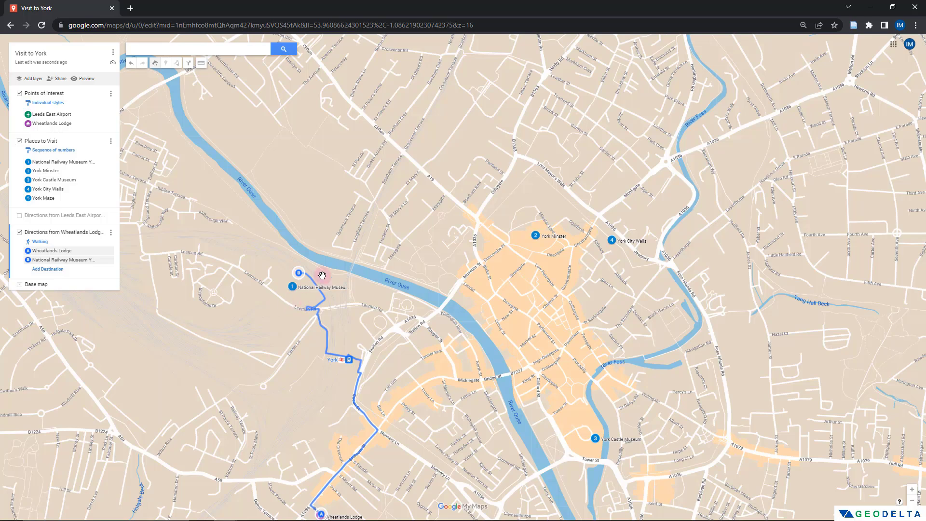
pyautogui.scroll(-1, 315, 208)
pyautogui.moveTo(609, 334)
pyautogui.mouseDown()
pyautogui.moveTo(507, 315)
pyautogui.moveTo(438, 254)
pyautogui.mouseUp()
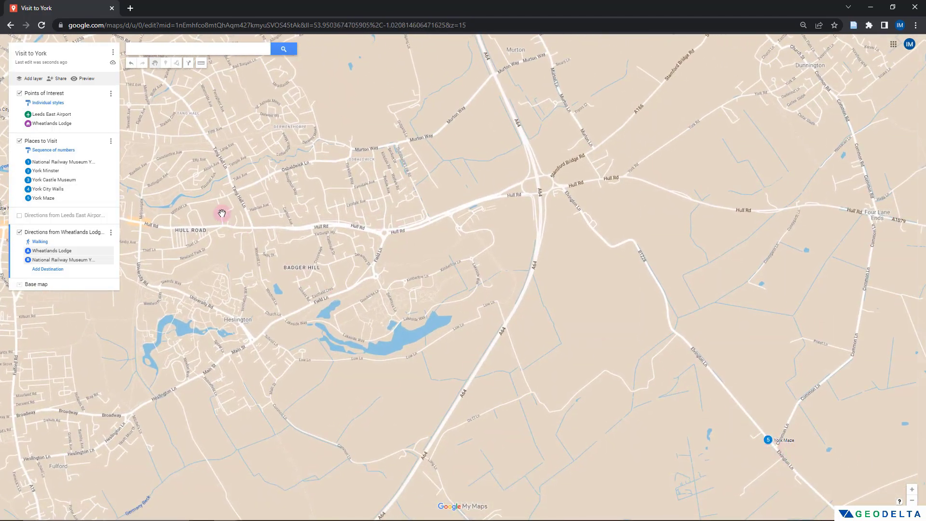
pyautogui.moveTo(213, 206); pyautogui.dragTo(616, 355)
pyautogui.moveTo(492, 366); pyautogui.dragTo(668, 335)
pyautogui.moveTo(406, 282)
pyautogui.mouseDown()
pyautogui.moveTo(454, 252)
pyautogui.moveTo(452, 276)
pyautogui.mouseUp()
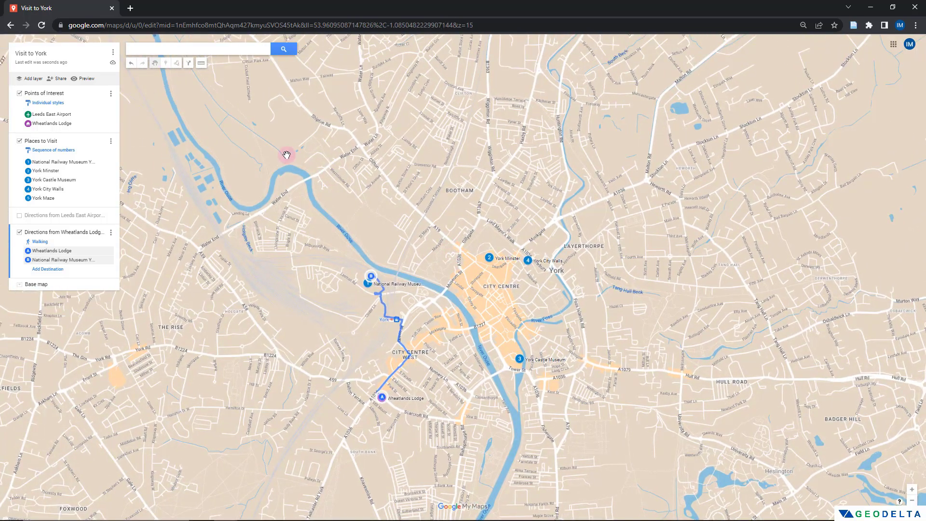
# Add a directions layer with a driving route from National Railway Museum York to York Minster.
pyautogui.click(188, 63)
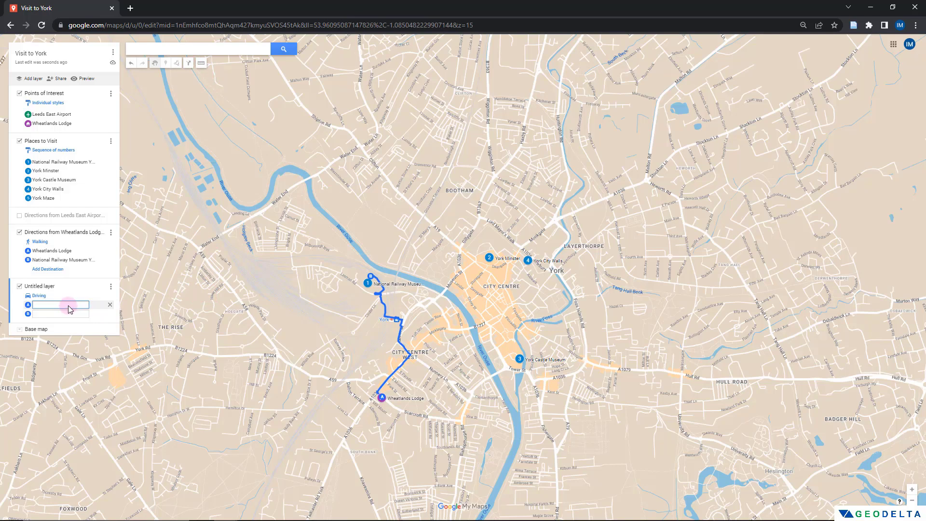
pyautogui.click(69, 309)
pyautogui.click(72, 318)
pyautogui.click(75, 314)
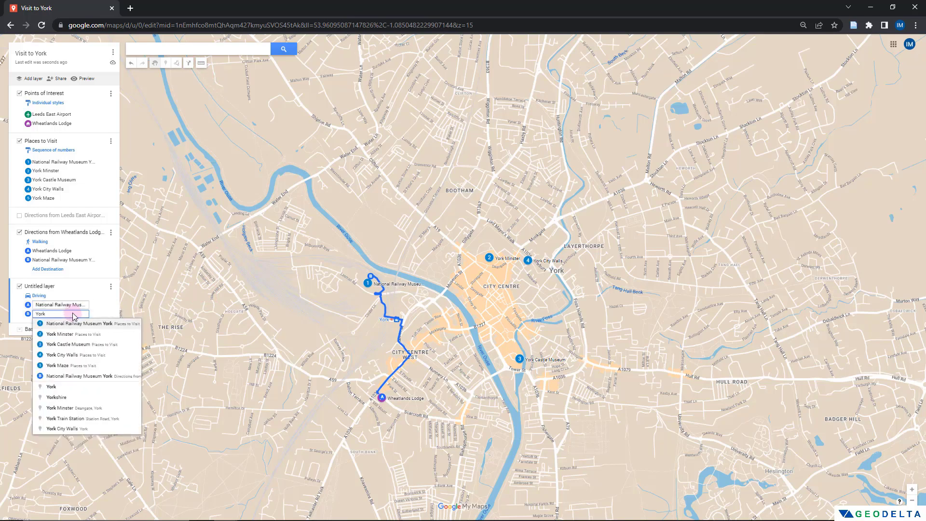
pyautogui.click(53, 332)
# Add a directions layer with a driving route from York Minster to York Castle Museum.
pyautogui.scroll(-4, 378, 289)
pyautogui.click(67, 370)
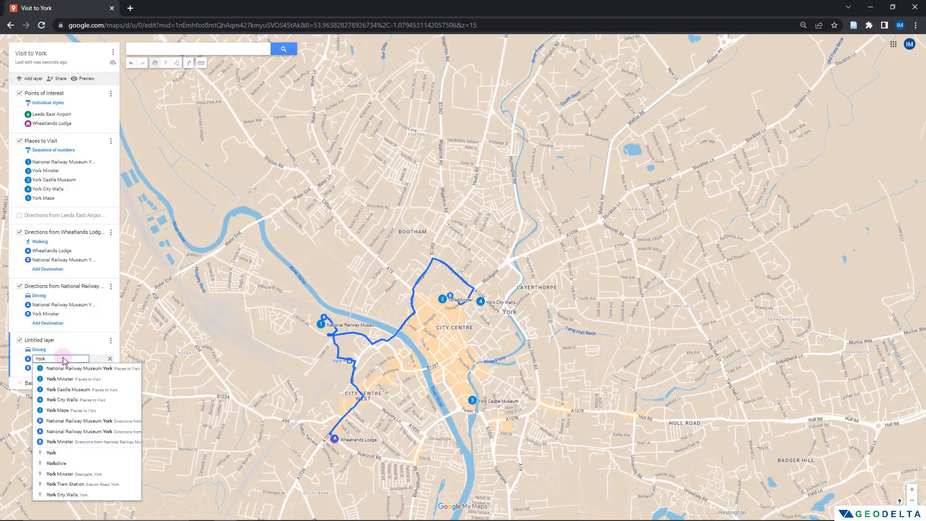
pyautogui.click(58, 421)
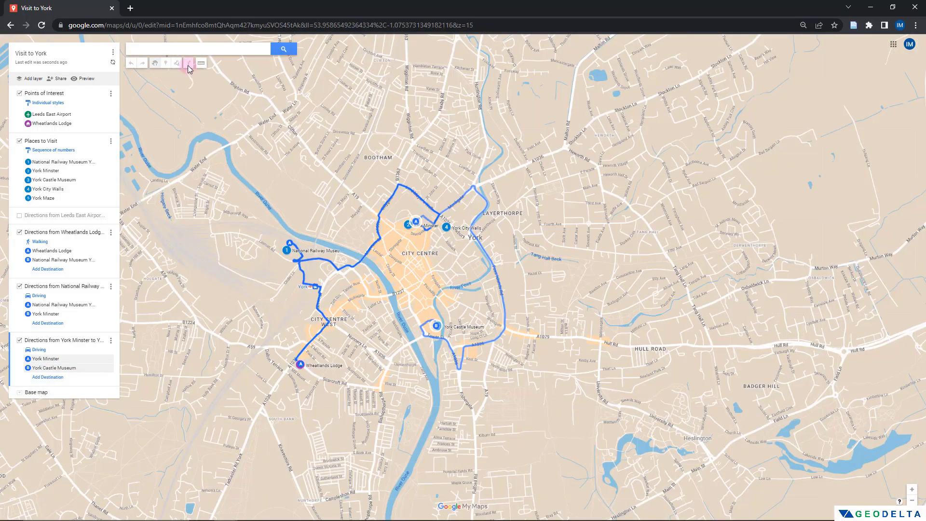
# Add a directions layer with a driving route from York Castle Museum to York City Walls.
pyautogui.click(189, 63)
pyautogui.click(53, 413)
pyautogui.write('Y')
pyautogui.click(57, 425)
pyautogui.click(67, 434)
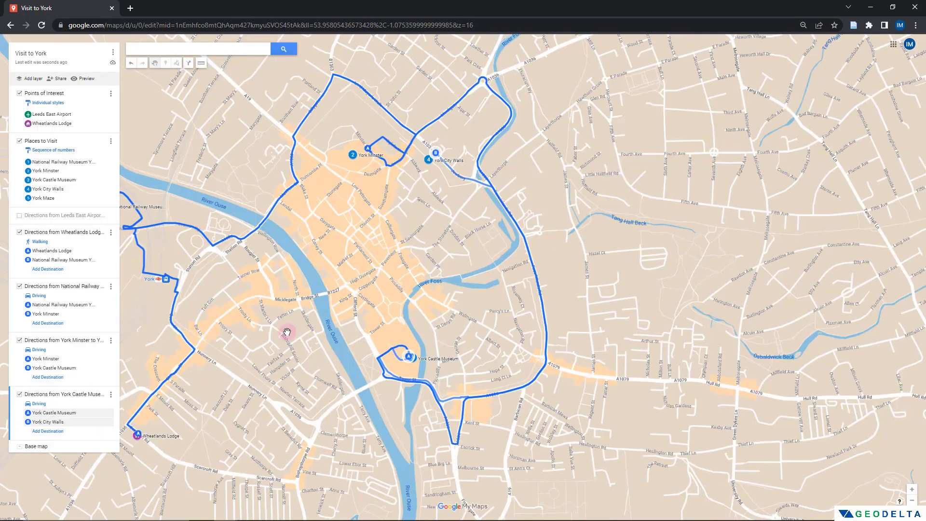
# Add a directions layer with a driving route from York City Walls to York Maze.
pyautogui.click(189, 64)
pyautogui.click(59, 460)
pyautogui.write('York Maze')
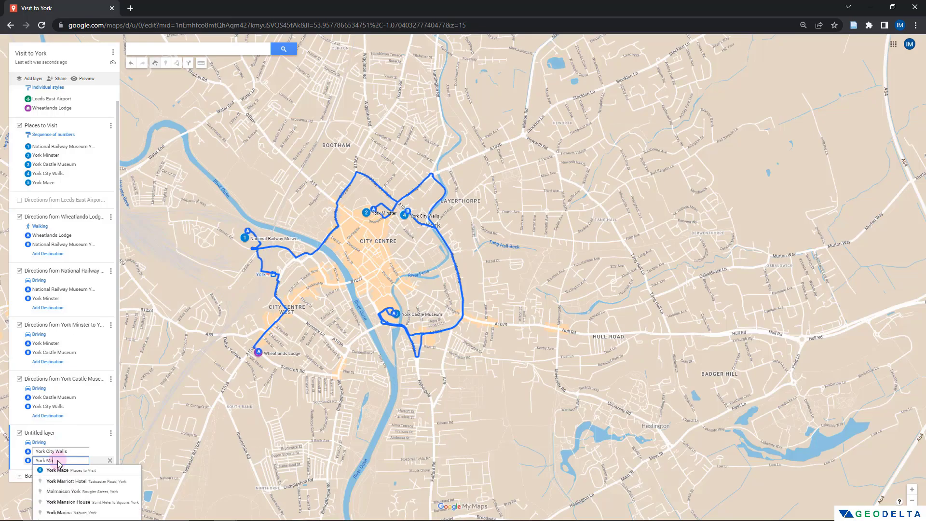
pyautogui.click(57, 512)
# Switch the Castle Museum–City Walls, Minster–Castle Museum and National Railway Museum–Minster directions from driving to walking.
pyautogui.click(39, 389)
pyautogui.click(73, 392)
pyautogui.click(39, 334)
pyautogui.click(73, 337)
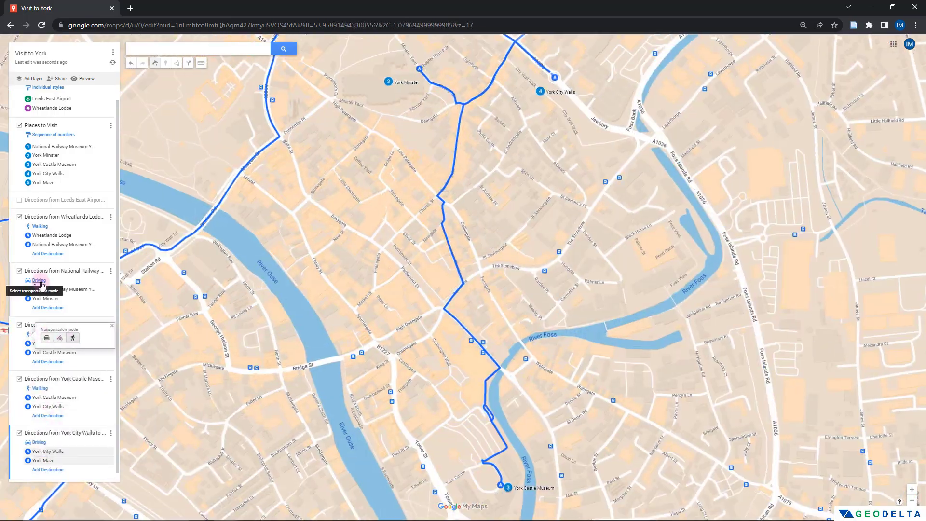
pyautogui.click(39, 280)
pyautogui.click(73, 283)
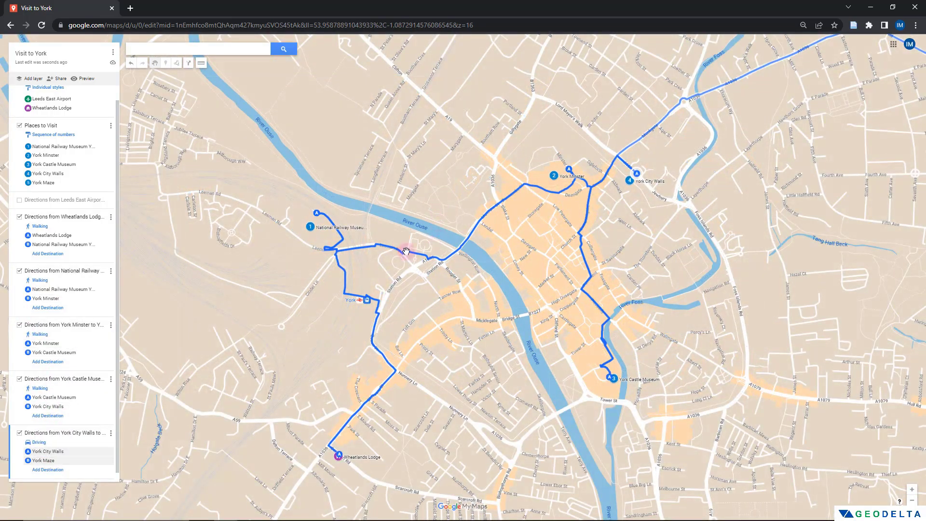
# Examine the walking routes in the city centre and the driving route from York City Walls out to York Maze.
pyautogui.scroll(-1, 434, 245)
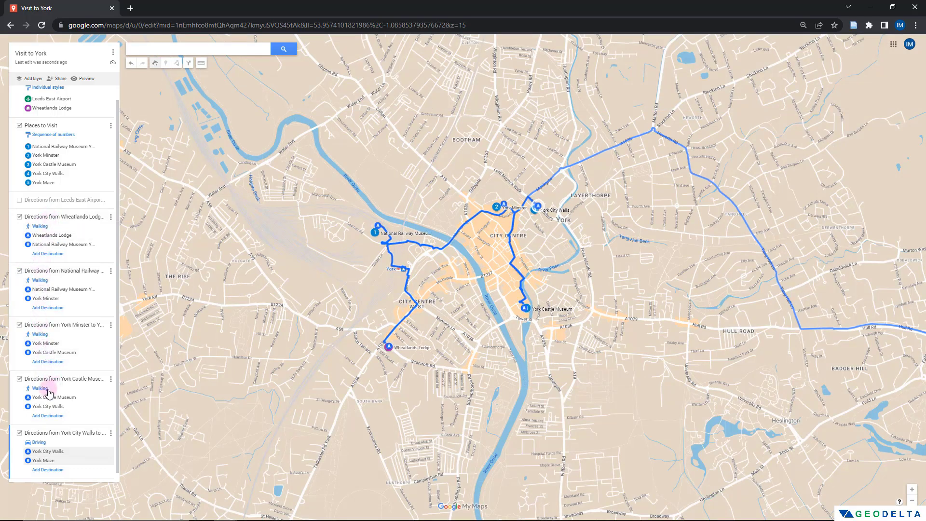
pyautogui.click(409, 285)
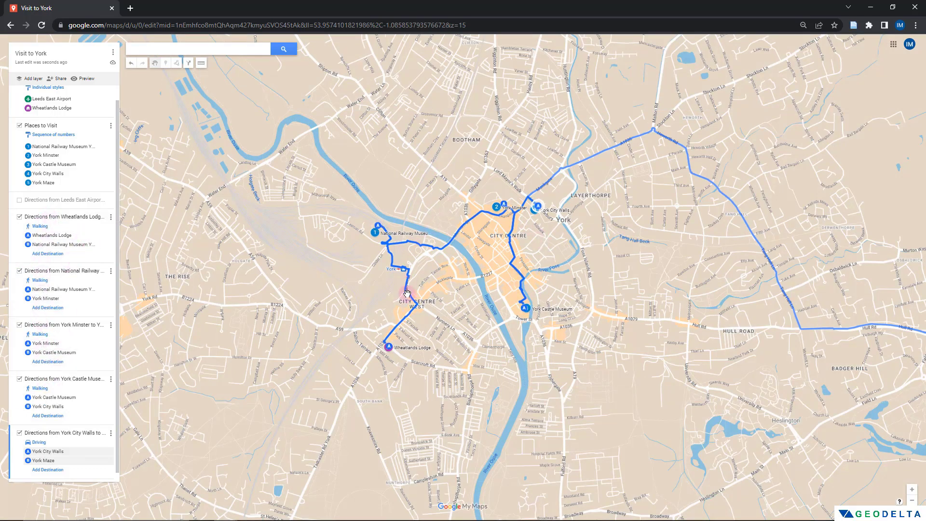
pyautogui.moveTo(587, 249); pyautogui.dragTo(388, 274)
pyautogui.click(336, 256)
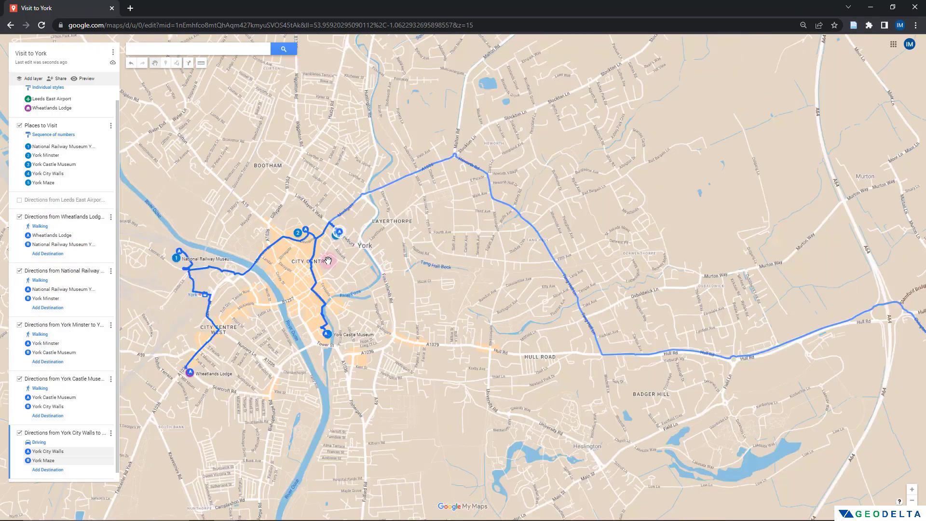
pyautogui.moveTo(554, 320); pyautogui.dragTo(371, 297)
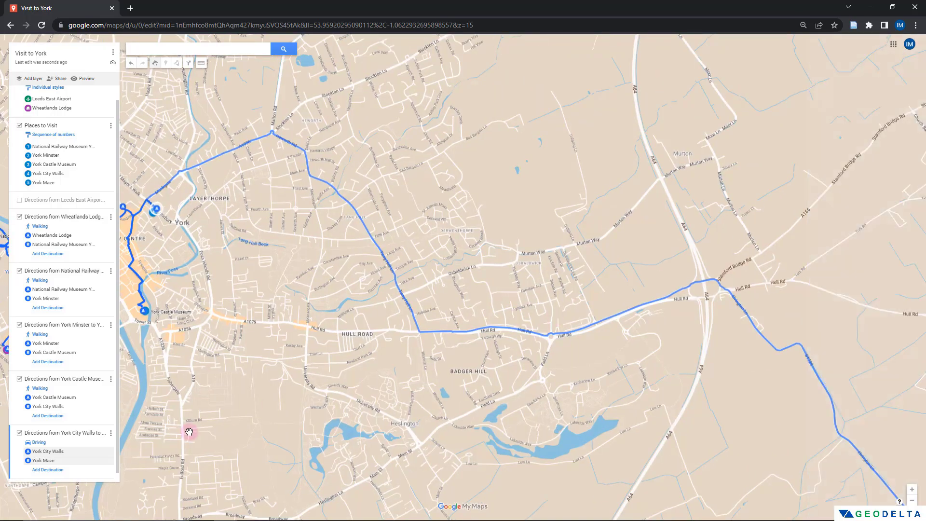
pyautogui.click(40, 443)
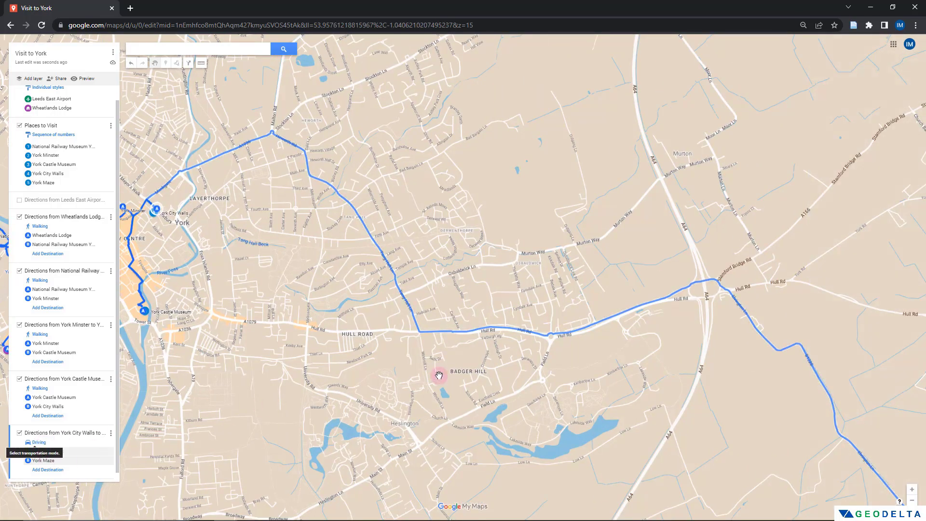
pyautogui.scroll(-1, 476, 367)
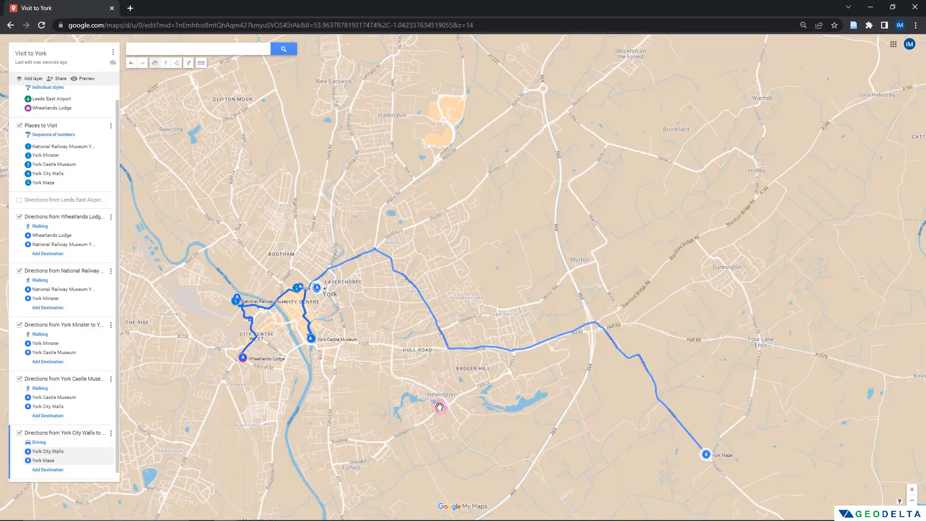
pyautogui.moveTo(424, 409); pyautogui.dragTo(482, 363)
# Show the Leeds East Airport to Wheatlands Lodge directions layer and examine all routes together.
pyautogui.click(20, 200)
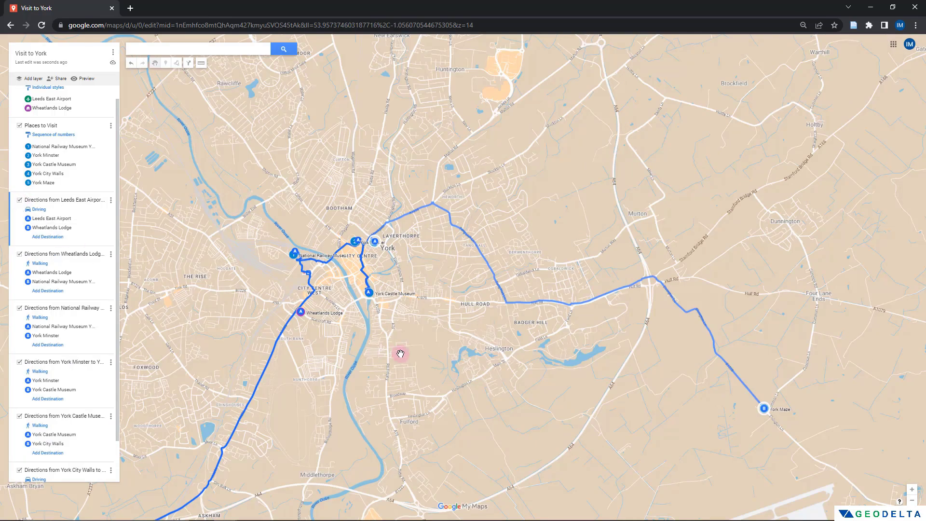
pyautogui.scroll(-1, 401, 353)
pyautogui.scroll(-1, 401, 353)
pyautogui.moveTo(459, 387); pyautogui.dragTo(461, 300)
pyautogui.scroll(-1, 89, 299)
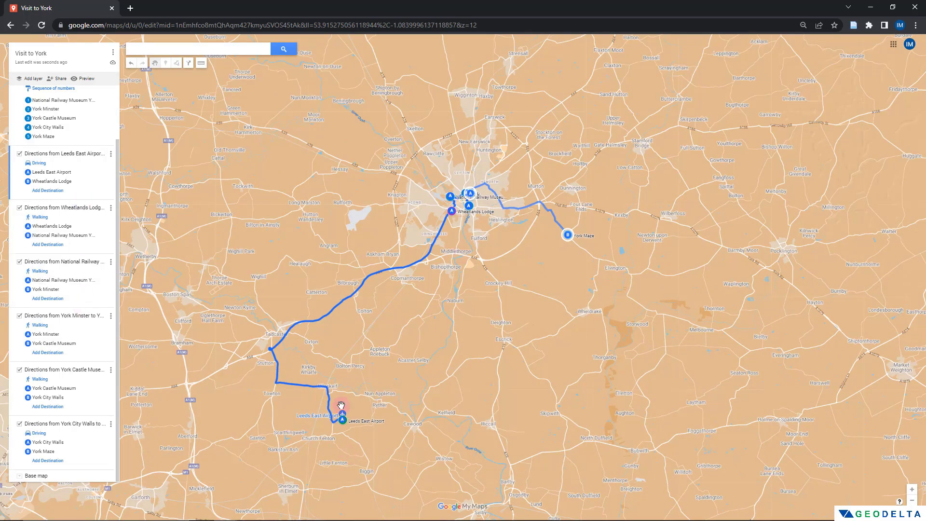
# Hide all six directions layers, leaving only Points of Interest and Places to Visit shown.
pyautogui.click(19, 427)
pyautogui.click(19, 406)
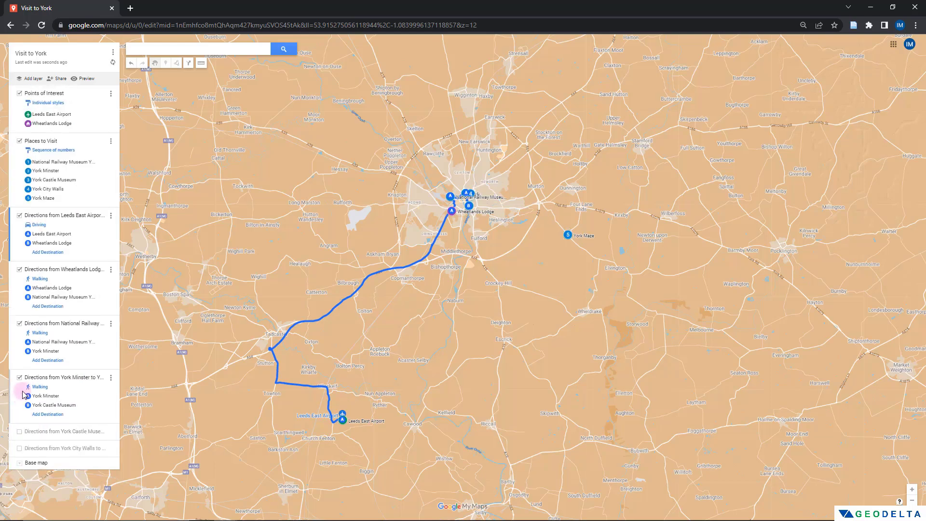
pyautogui.click(20, 378)
pyautogui.click(19, 323)
pyautogui.click(19, 269)
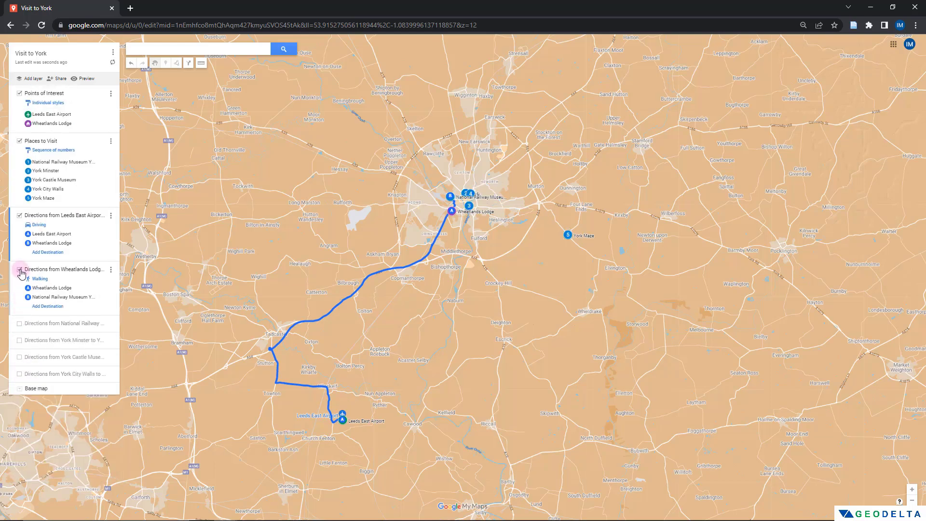
pyautogui.click(20, 217)
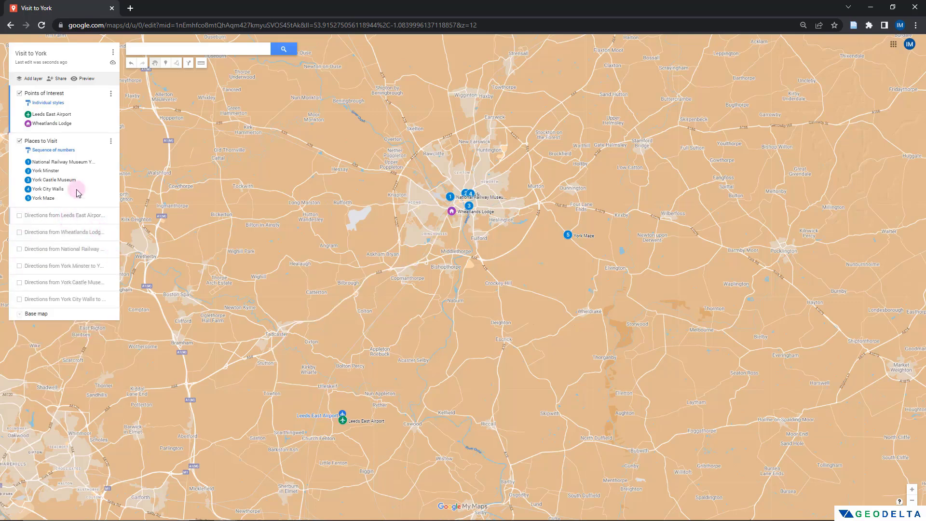
# Open the map preview and show the Leeds East Airport to Wheatlands Lodge directions.
pyautogui.click(87, 80)
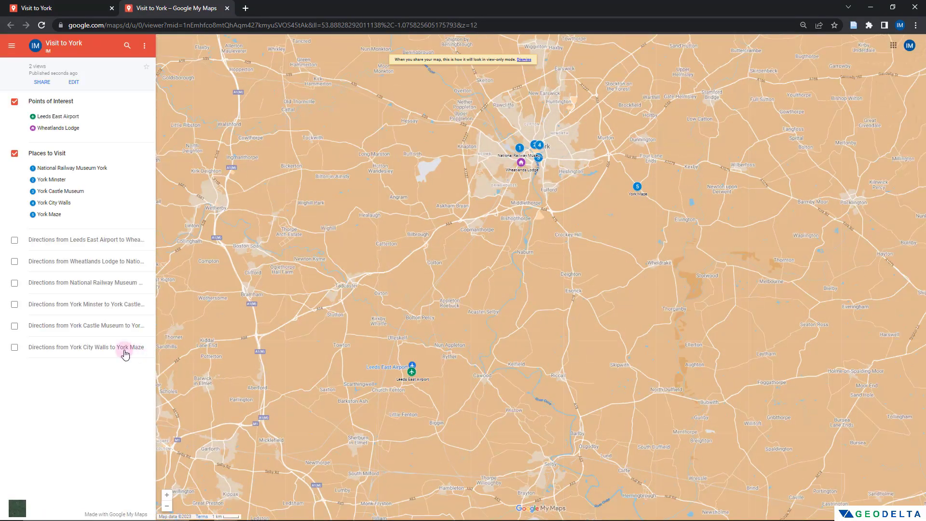
pyautogui.click(14, 241)
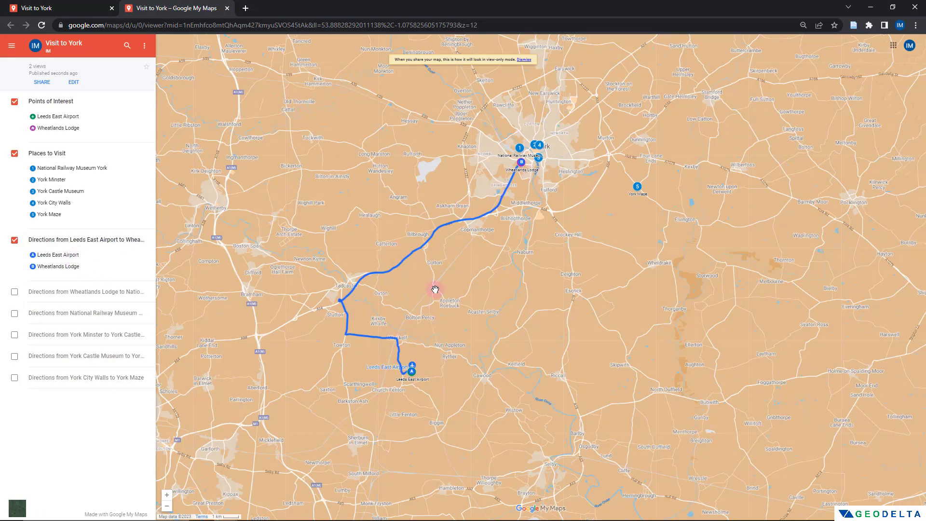
# In the preview, replace the airport directions with the Wheatlands Lodge to National Railway Museum York route and examine it up close.
pyautogui.click(15, 292)
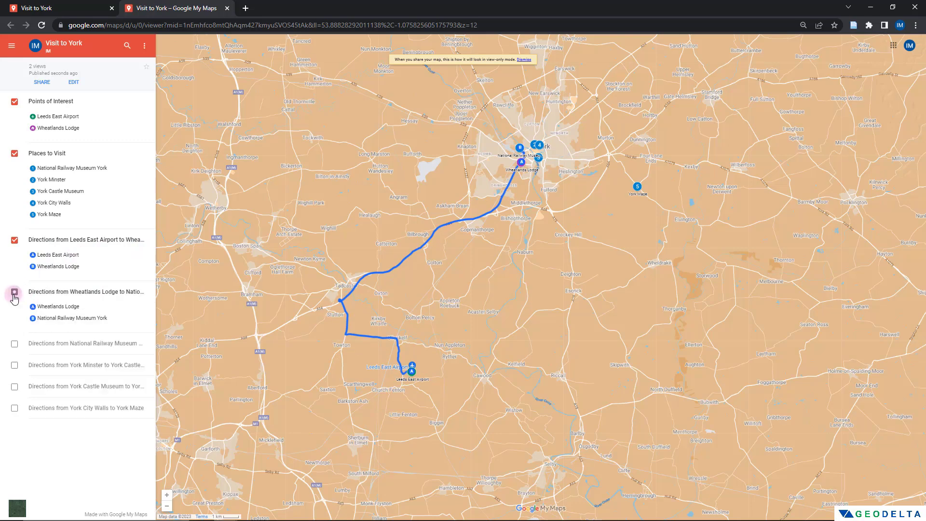
pyautogui.click(24, 241)
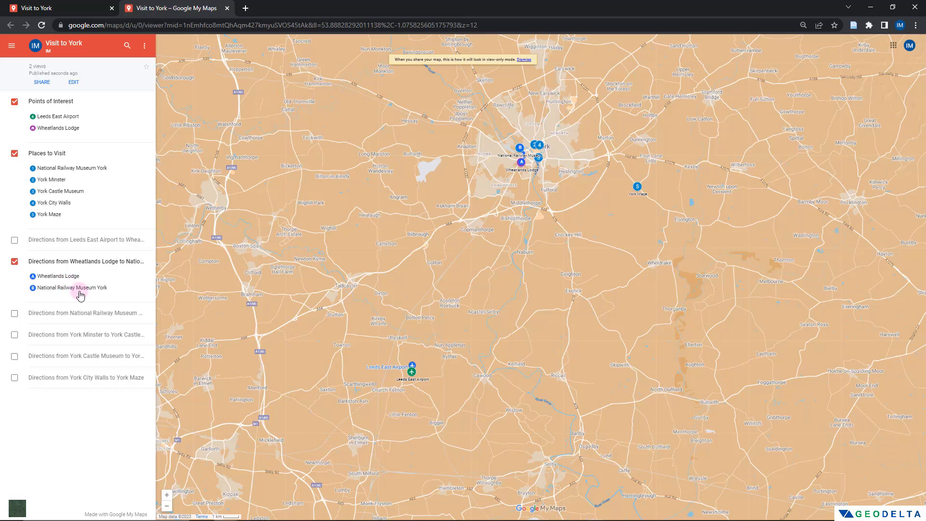
pyautogui.moveTo(413, 327); pyautogui.dragTo(363, 445)
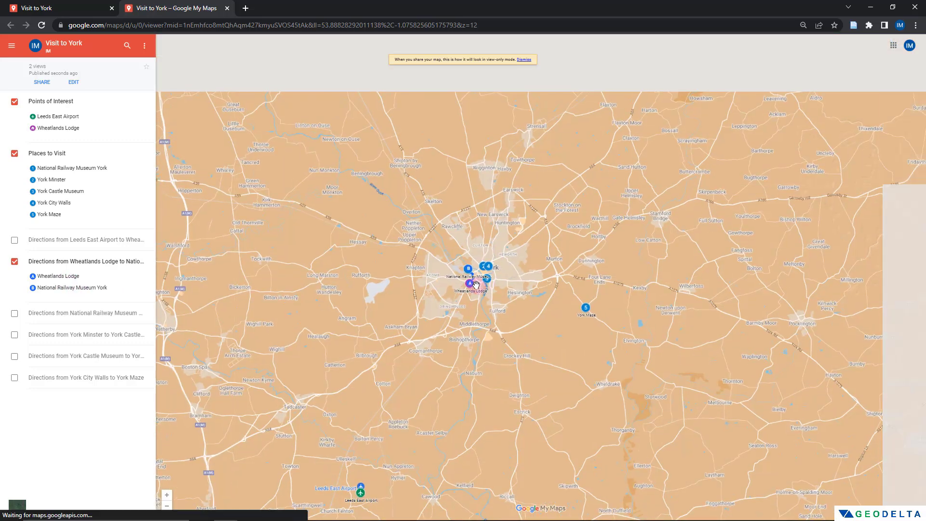
pyautogui.scroll(2, 473, 281)
pyautogui.scroll(2, 473, 281)
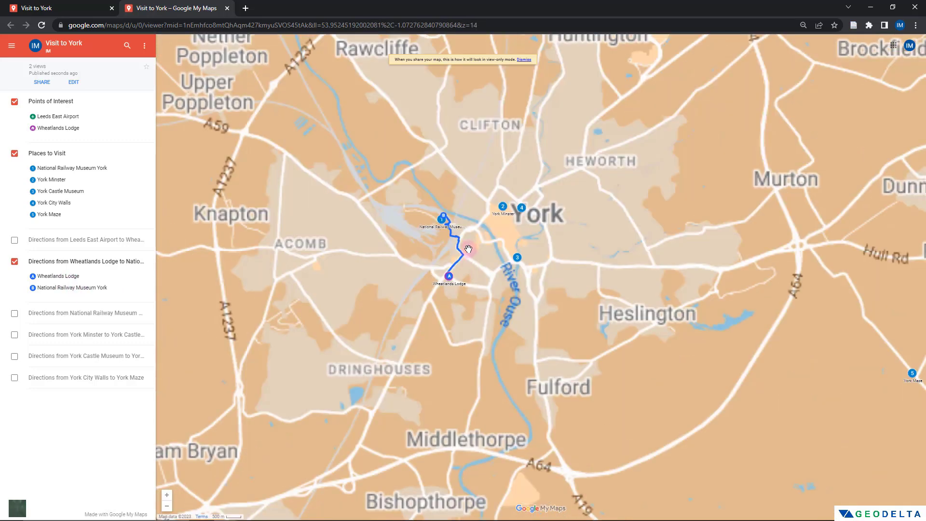
pyautogui.scroll(4, 466, 240)
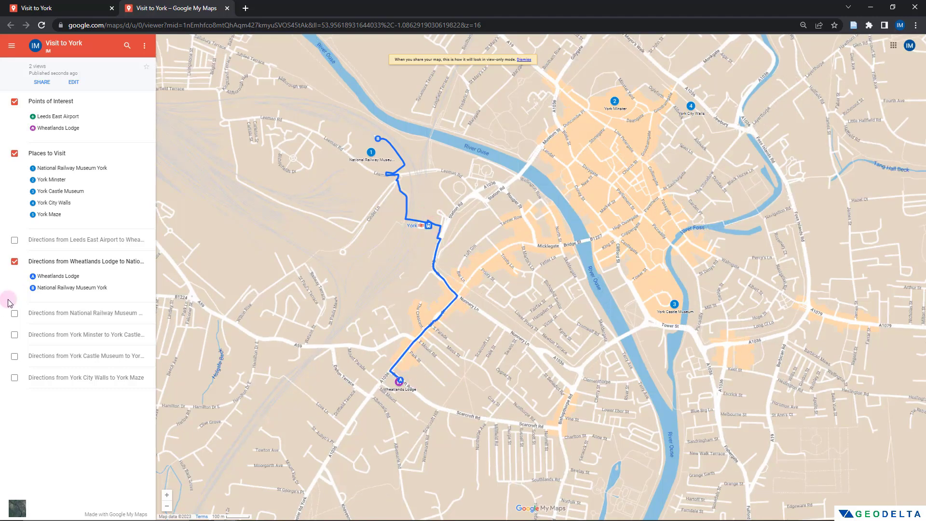
# Show the National Railway Museum York to York Minster directions in the preview, examine the route, and close the preview.
pyautogui.click(15, 313)
pyautogui.moveTo(392, 185); pyautogui.dragTo(376, 222)
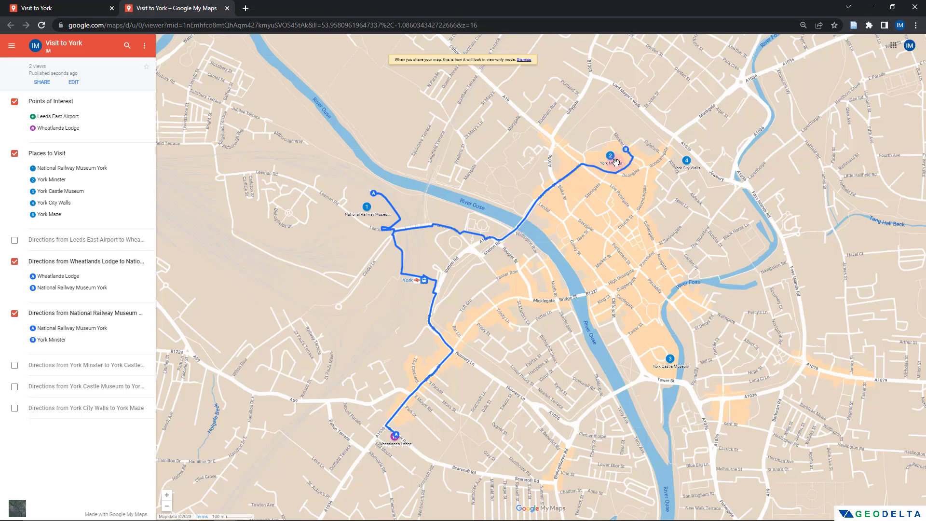
pyautogui.scroll(-1, 434, 337)
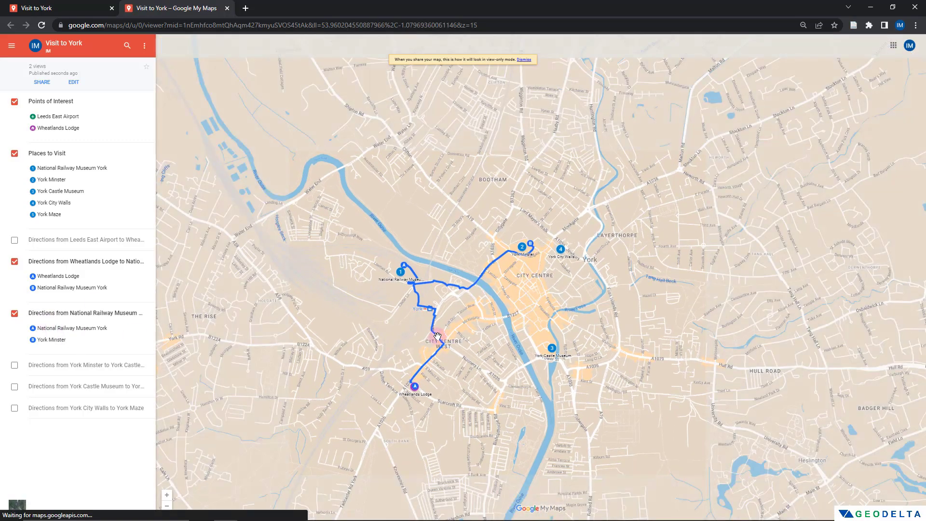
pyautogui.scroll(-1, 440, 343)
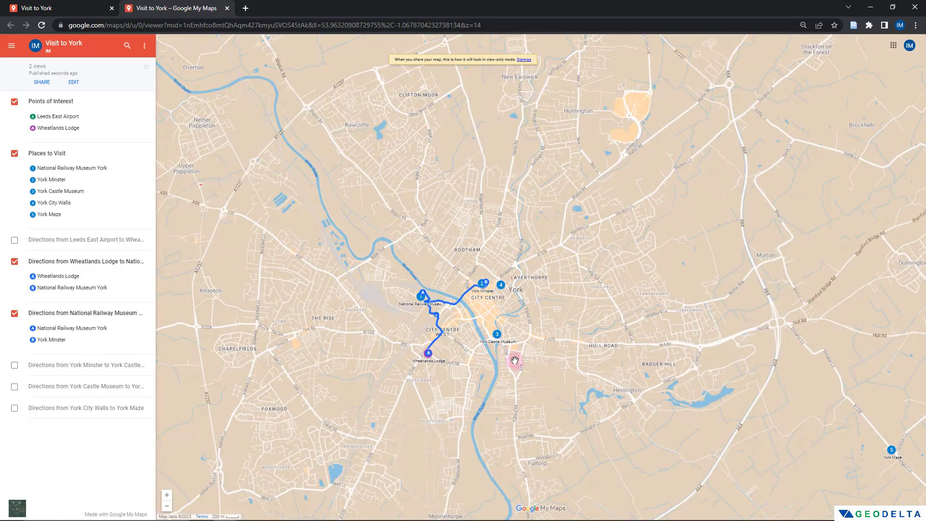
pyautogui.click(226, 9)
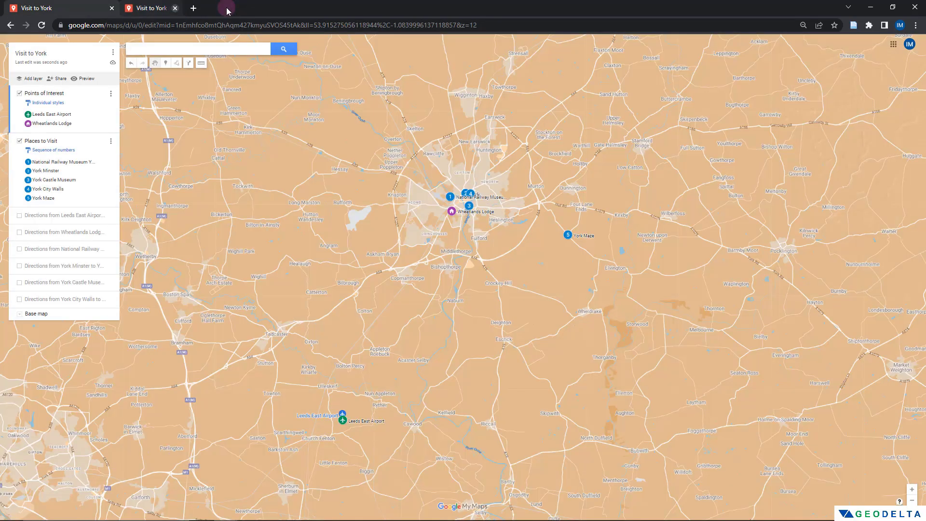
pyautogui.scroll(1, 480, 202)
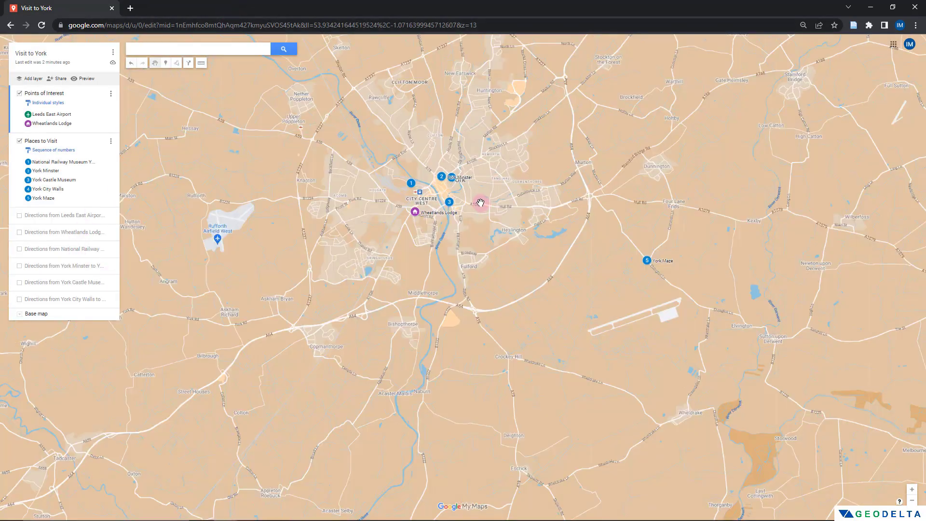
pyautogui.moveTo(480, 201); pyautogui.dragTo(478, 230)
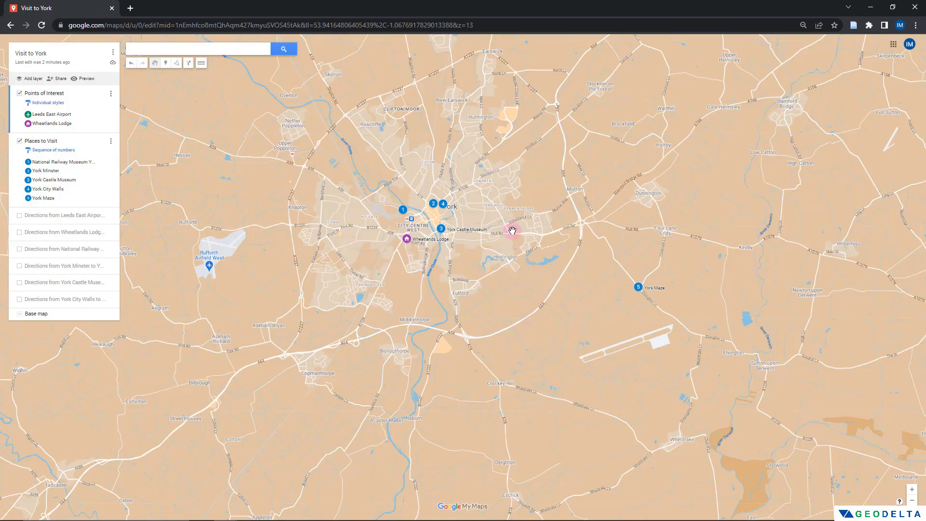
pyautogui.scroll(1, 513, 233)
pyautogui.moveTo(541, 267); pyautogui.dragTo(477, 278)
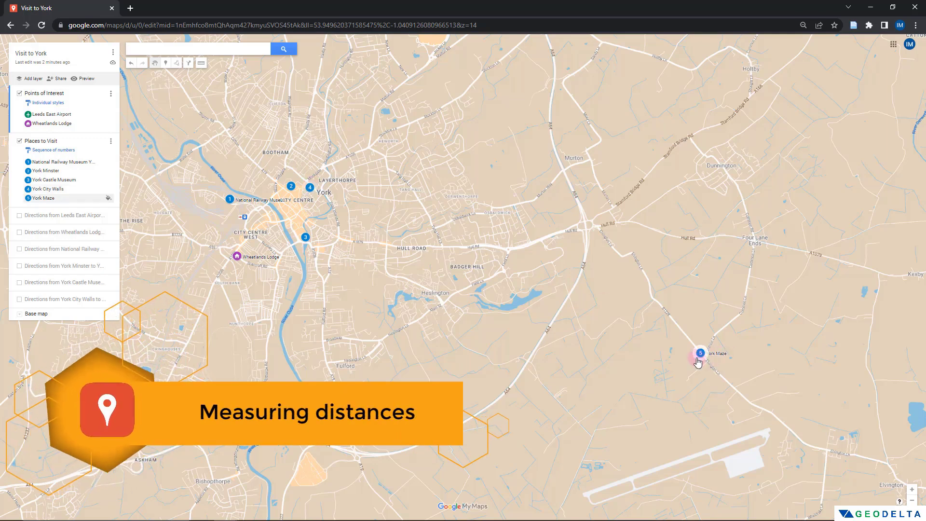
pyautogui.click(201, 63)
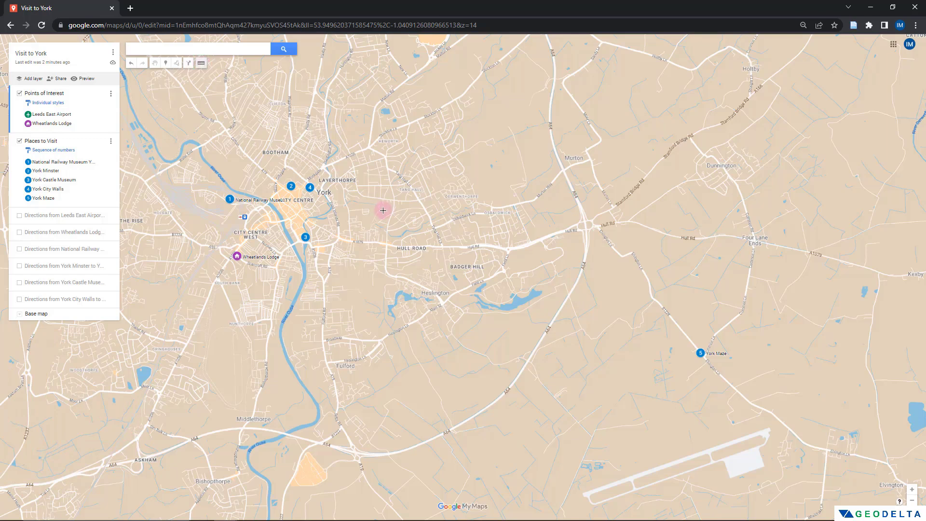
pyautogui.click(318, 190)
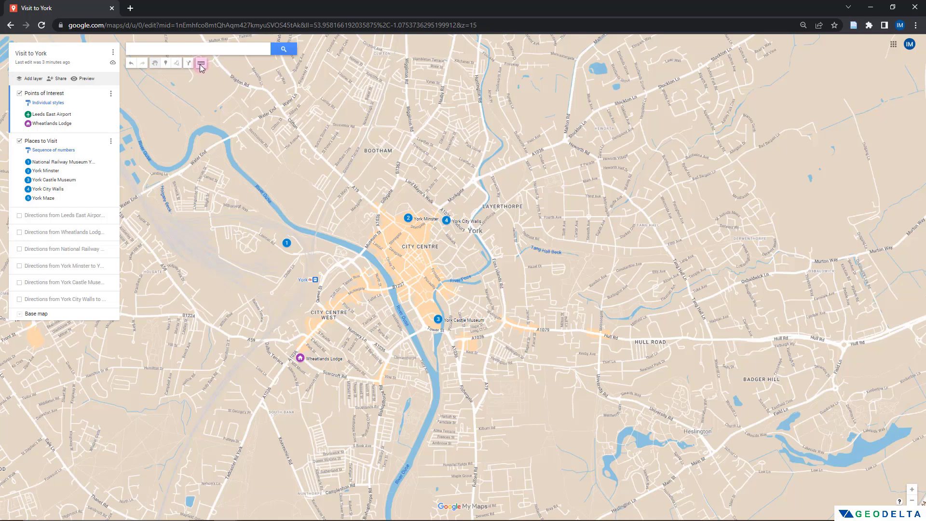
# Measure the straight-line distance from National Railway Museum York through York Minster and York Castle Museum to York City Walls.
pyautogui.click(201, 63)
pyautogui.click(287, 243)
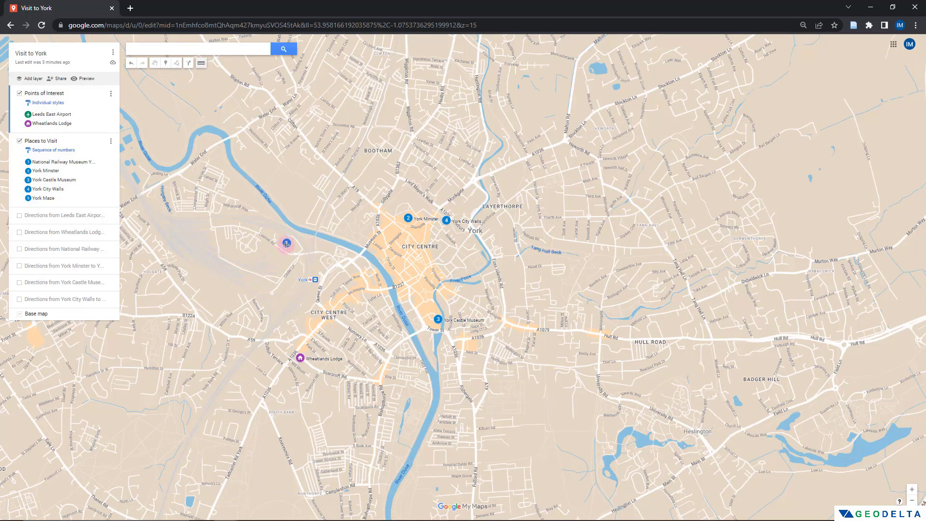
pyautogui.click(408, 220)
pyautogui.click(439, 318)
pyautogui.click(448, 220)
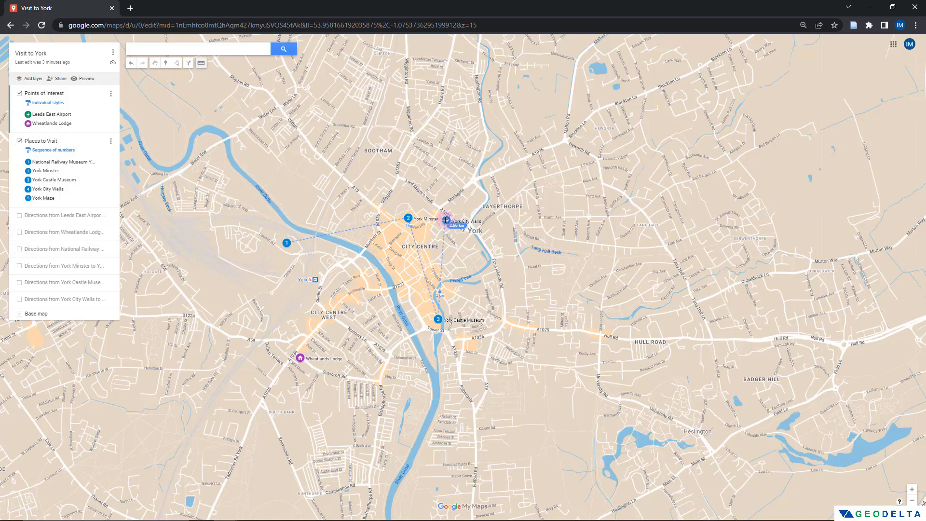
# Extend the distance measurement from York City Walls east past Badger Hill and back west below Heslington towards Wheatlands Lodge, and clear it.
pyautogui.click(518, 240)
pyautogui.click(638, 294)
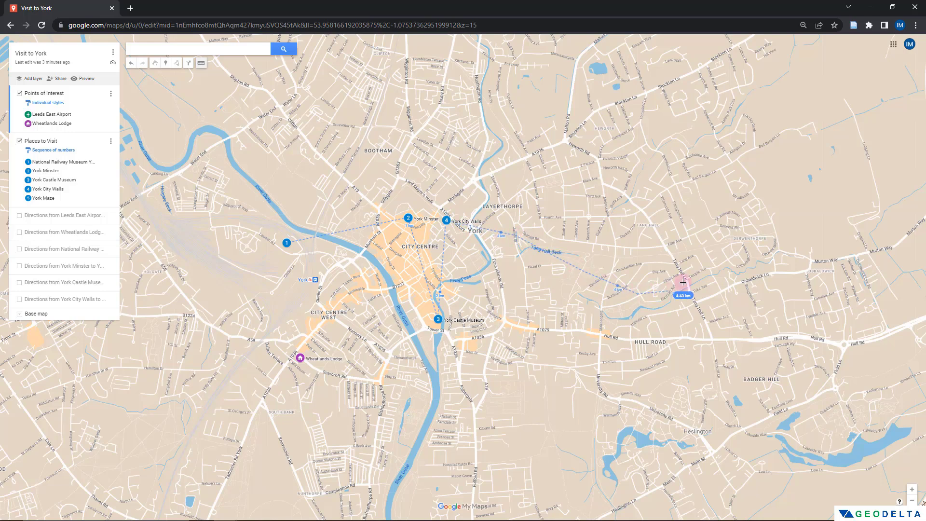
pyautogui.click(705, 278)
pyautogui.click(789, 340)
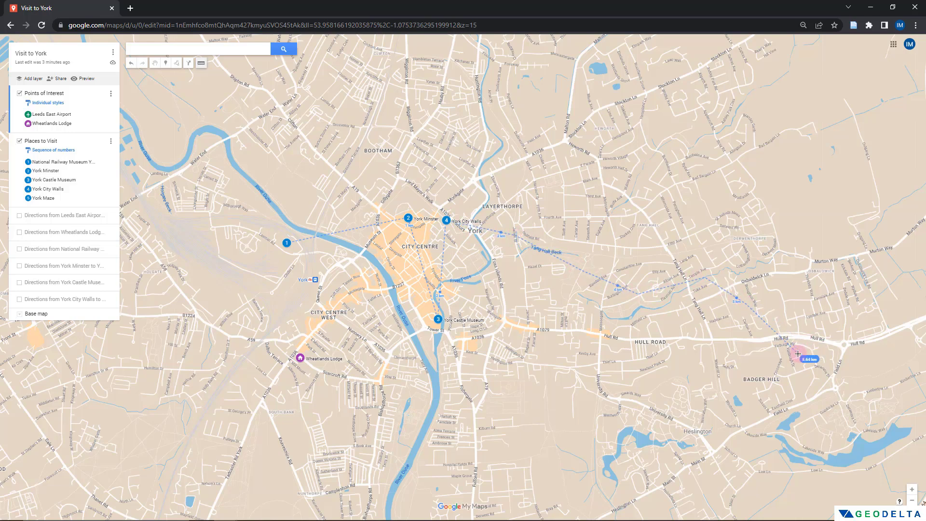
pyautogui.click(808, 402)
pyautogui.click(782, 451)
pyautogui.doubleClick(606, 458)
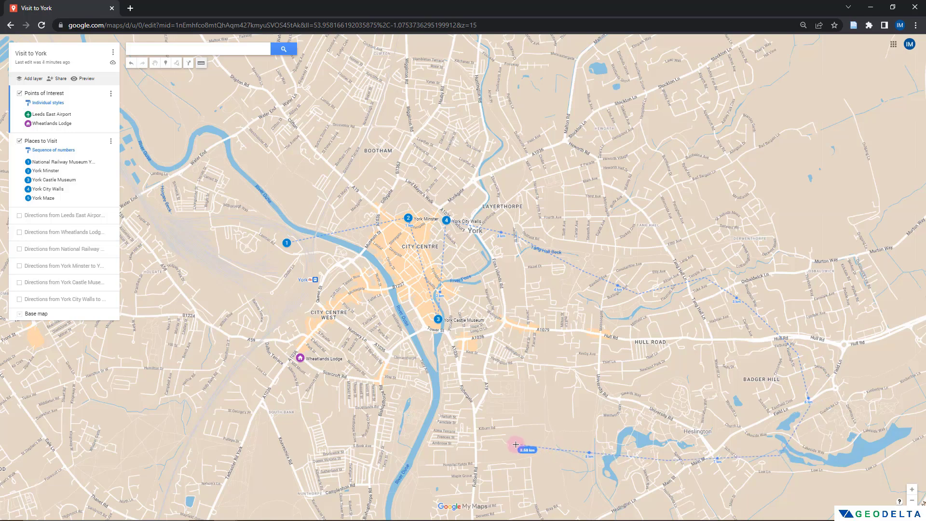
pyautogui.moveTo(497, 437)
pyautogui.mouseDown()
pyautogui.moveTo(414, 395)
pyautogui.moveTo(347, 379)
pyautogui.mouseUp()
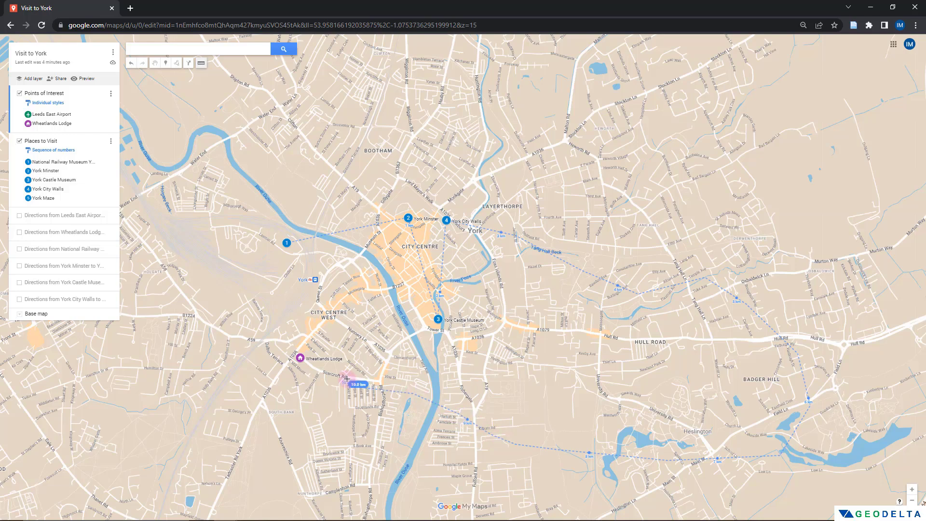
pyautogui.press('Escape')
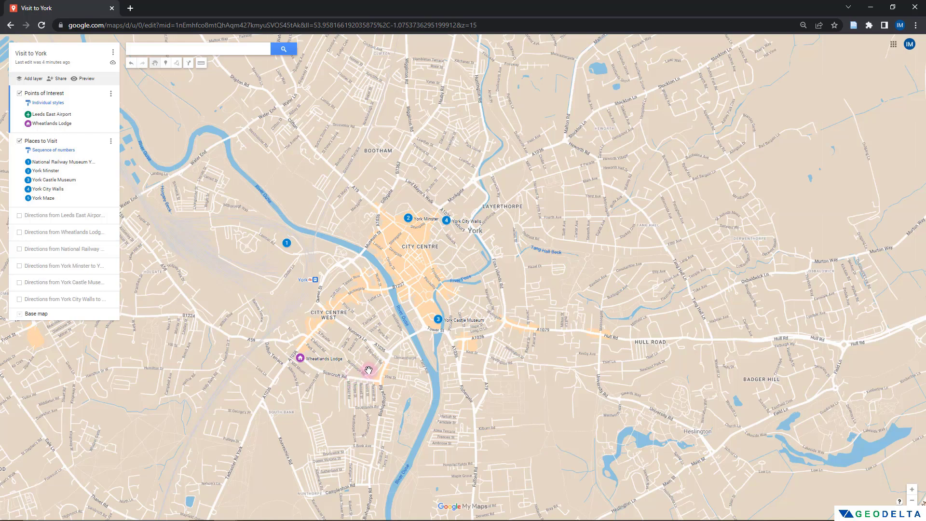
# Measure the area of a closed polygon enclosing National Railway Museum York, York Minster, York City Walls and York Castle Museum.
pyautogui.scroll(-1, 367, 372)
pyautogui.moveTo(490, 321)
pyautogui.mouseDown()
pyautogui.moveTo(427, 284)
pyautogui.moveTo(448, 289)
pyautogui.mouseUp()
pyautogui.scroll(1, 434, 300)
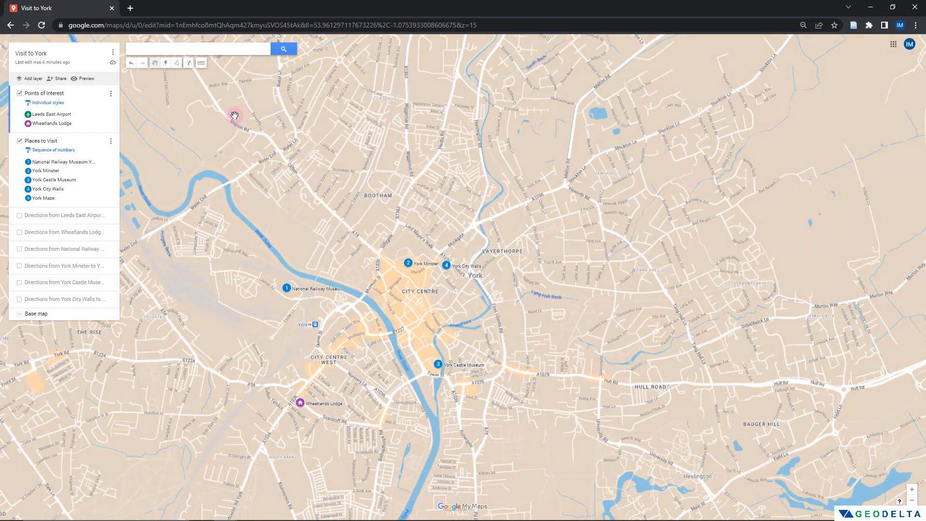
pyautogui.click(201, 64)
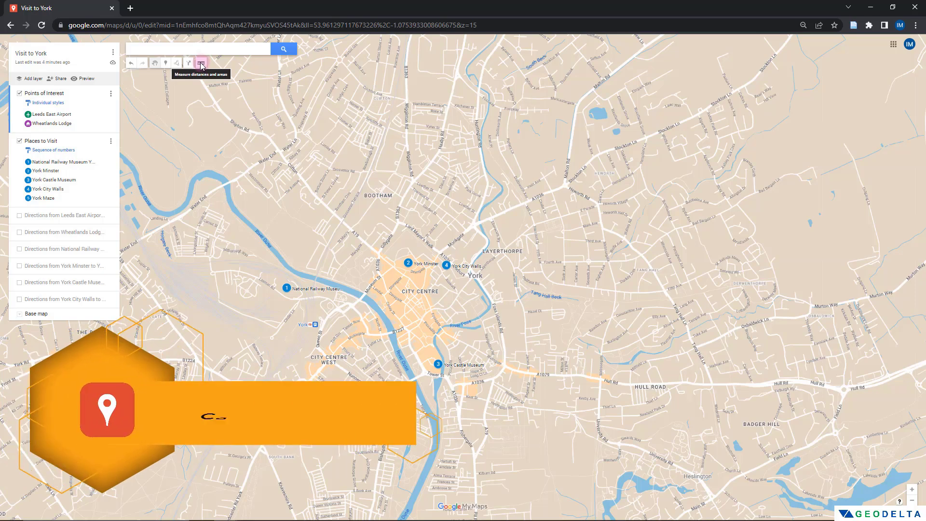
pyautogui.click(262, 248)
pyautogui.click(255, 240)
pyautogui.click(460, 229)
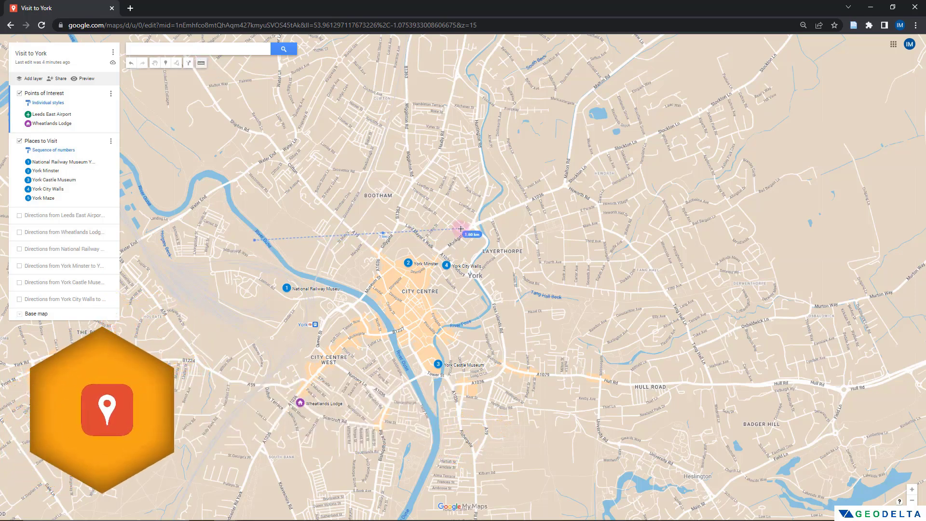
pyautogui.click(544, 235)
pyautogui.click(547, 416)
pyautogui.click(328, 384)
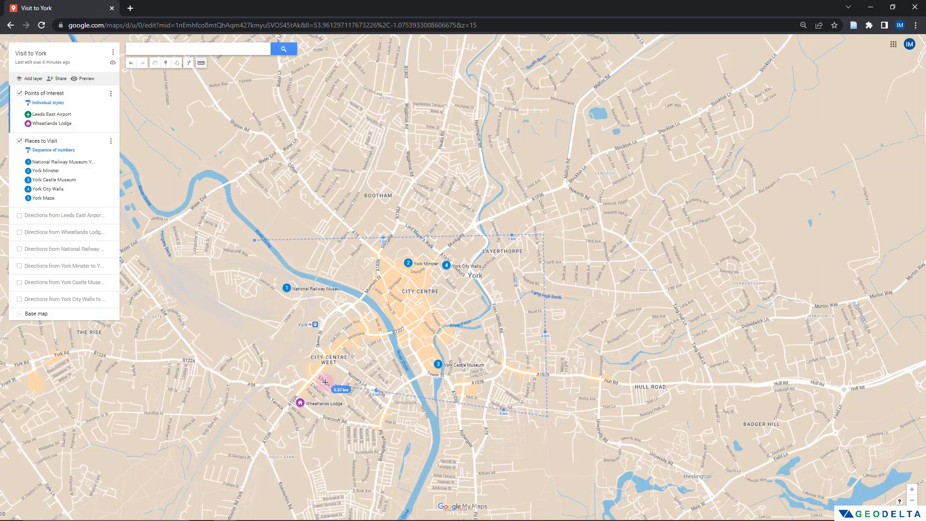
pyautogui.click(230, 334)
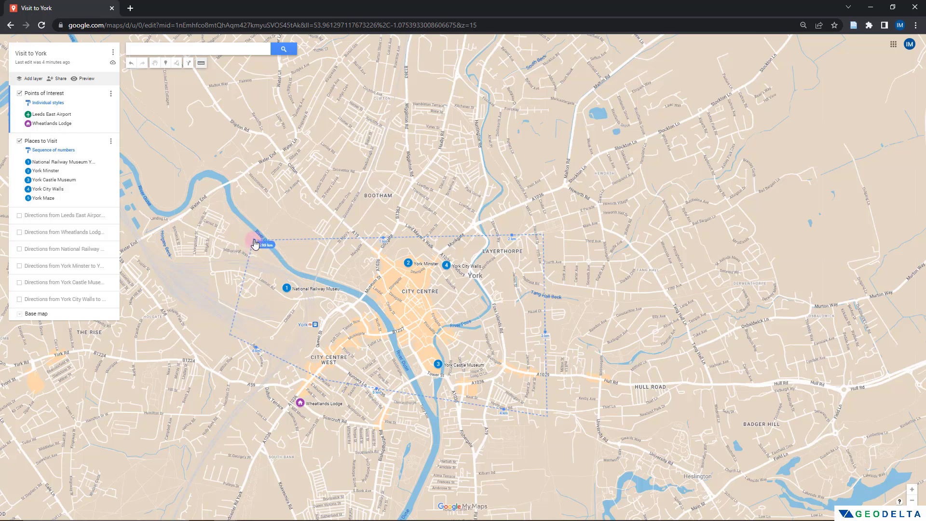
pyautogui.click(255, 244)
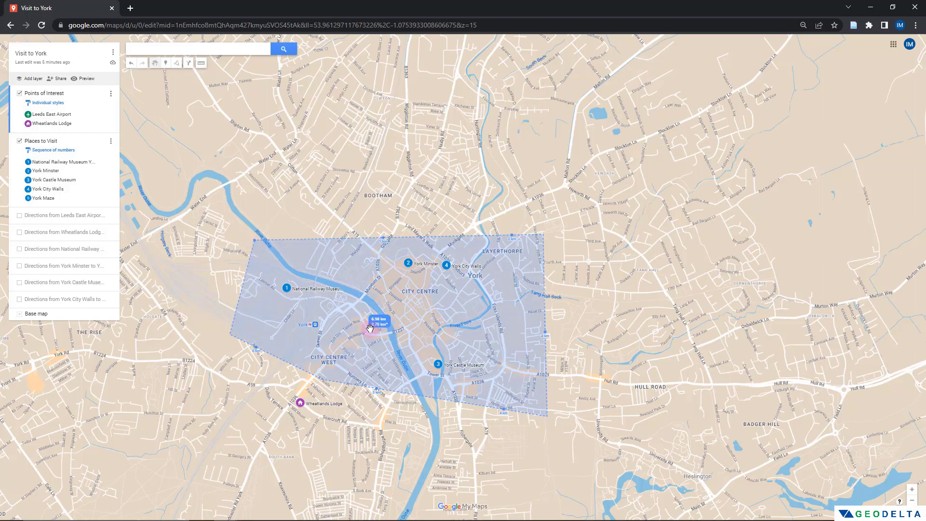
pyautogui.scroll(1, 375, 331)
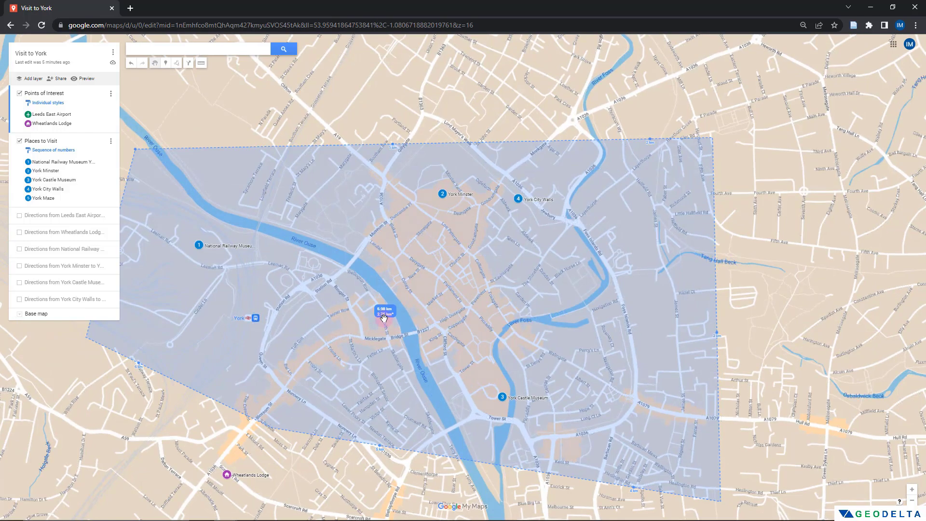
pyautogui.scroll(-1, 383, 315)
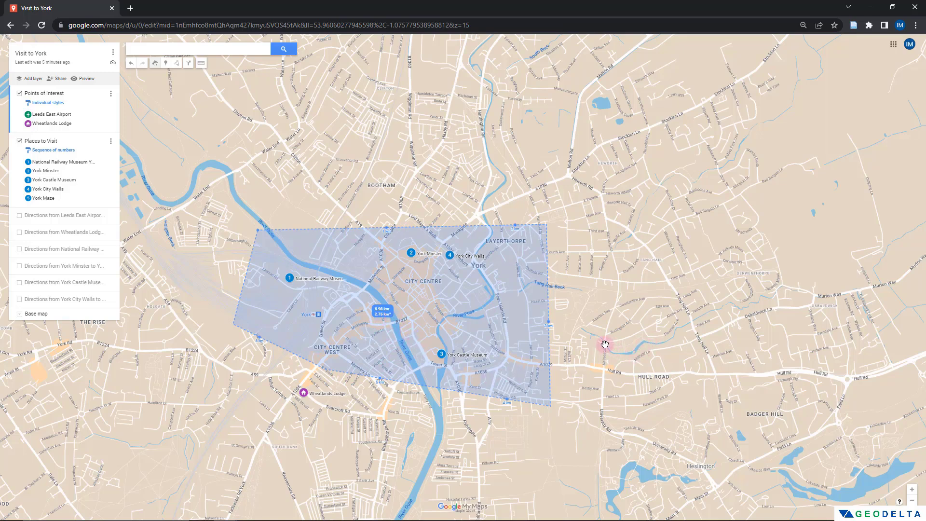
# Draw a straight line about 4 km long from northwest of the city centre to just west of Heslington and name it Test.
pyautogui.scroll(-2, 543, 306)
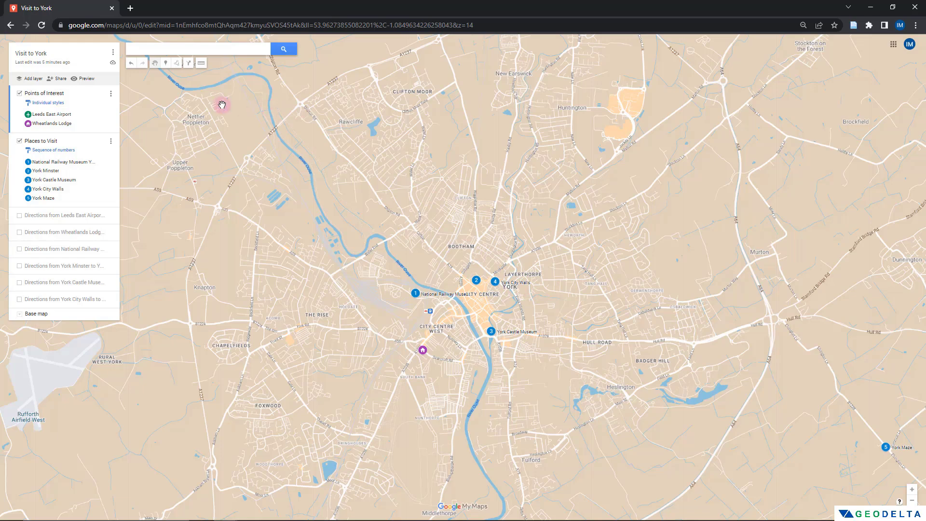
pyautogui.click(176, 64)
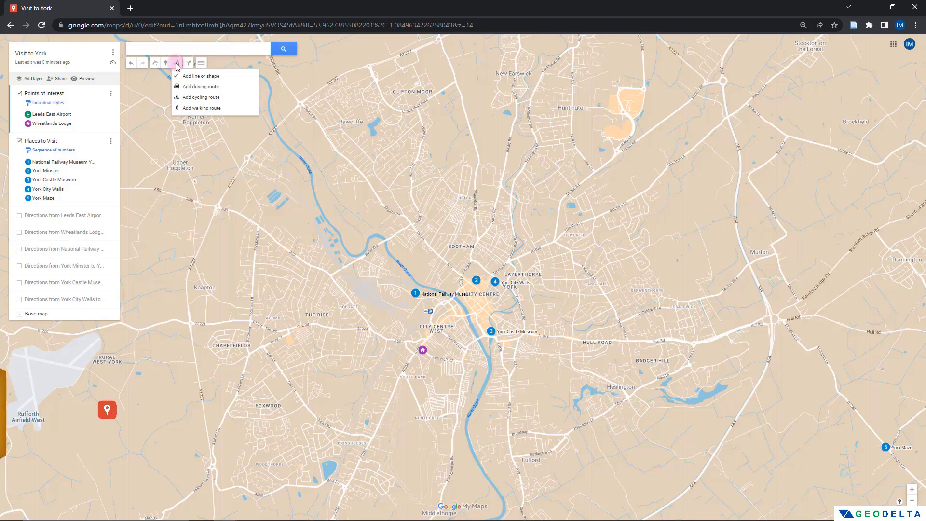
pyautogui.click(213, 76)
pyautogui.scroll(1, 463, 352)
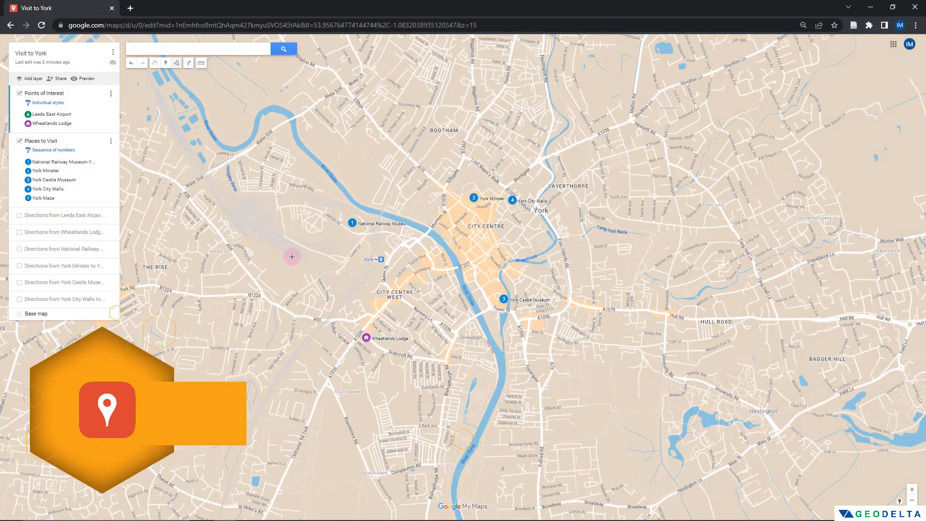
pyautogui.click(210, 202)
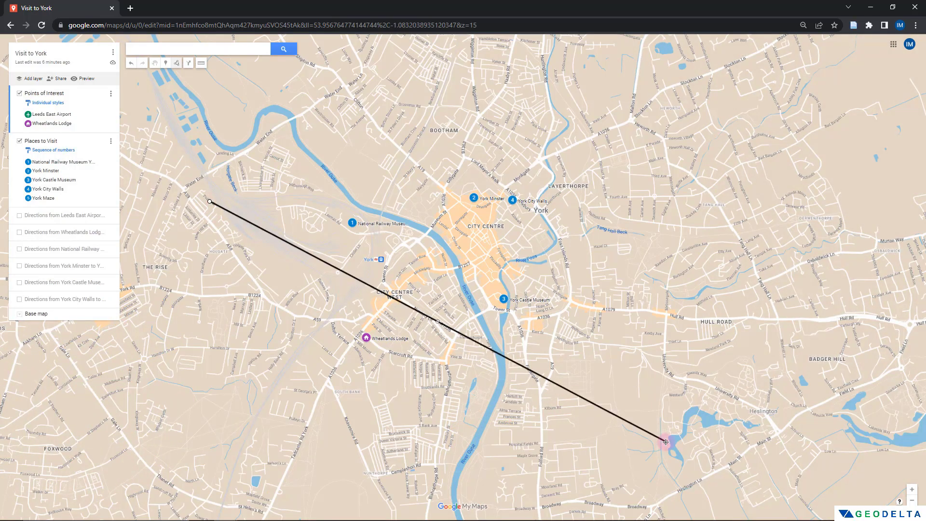
pyautogui.doubleClick(666, 442)
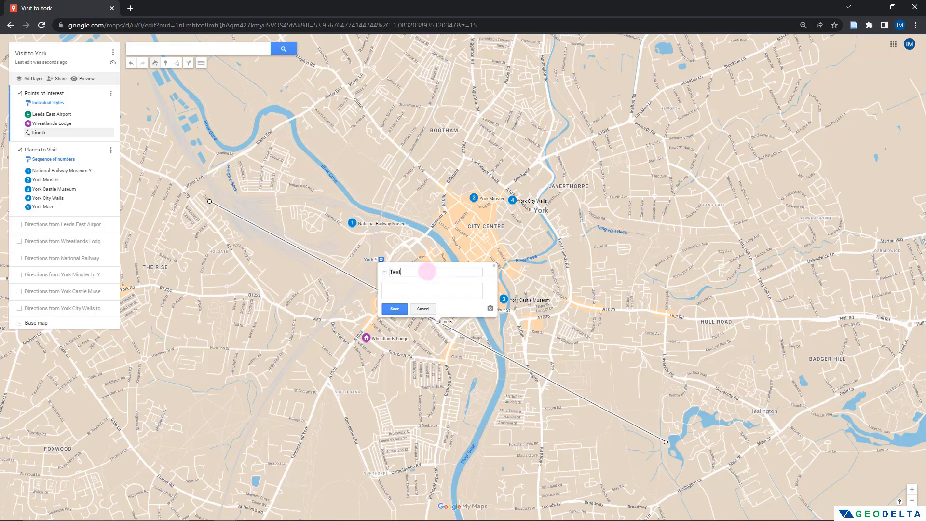
pyautogui.click(402, 309)
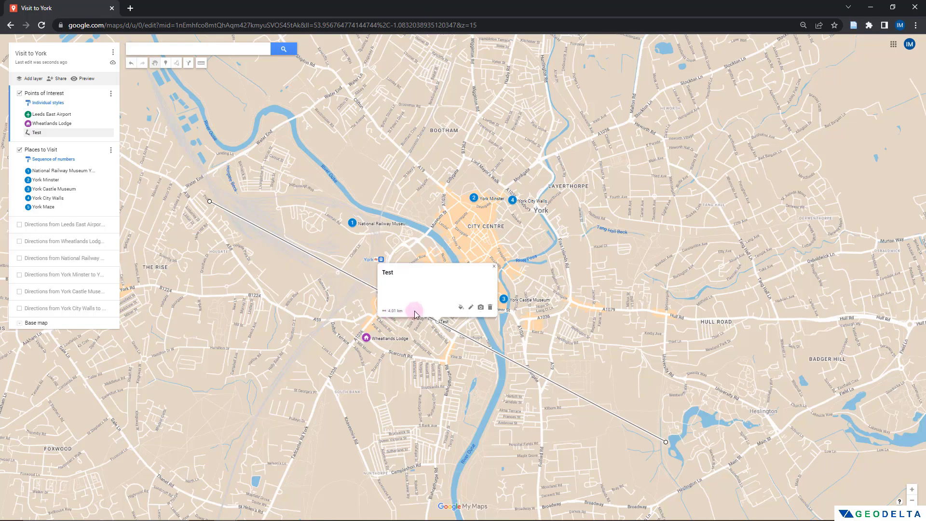
# Colour the Test line blue, make it slightly thicker, and close its details.
pyautogui.click(462, 309)
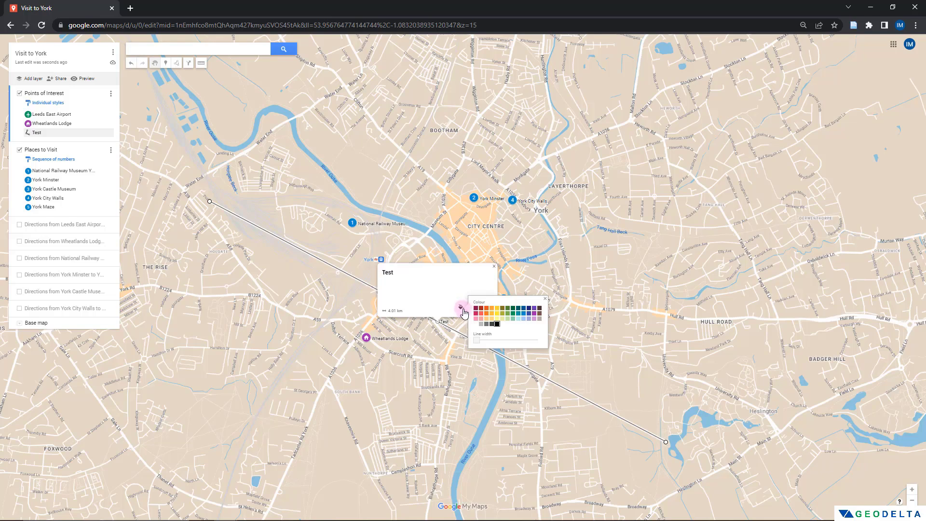
pyautogui.click(523, 313)
pyautogui.moveTo(479, 342)
pyautogui.mouseDown()
pyautogui.moveTo(538, 342)
pyautogui.moveTo(486, 343)
pyautogui.mouseUp()
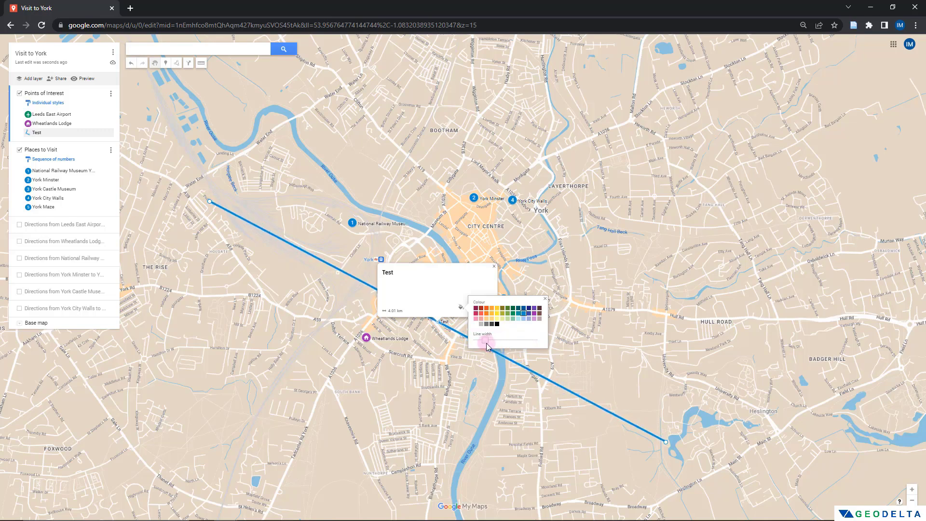
pyautogui.click(494, 267)
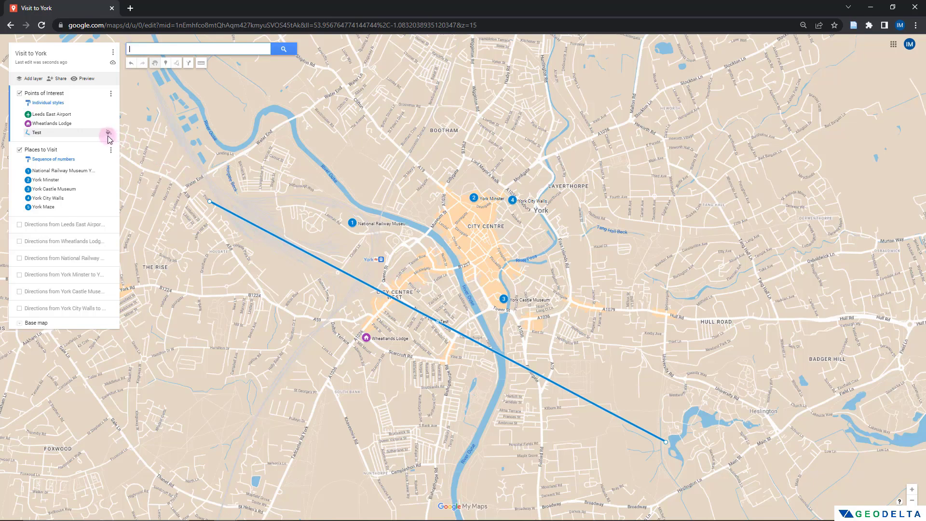
# Reopen the Test line's style options, and delete the line from the Points of Interest layer.
pyautogui.click(108, 133)
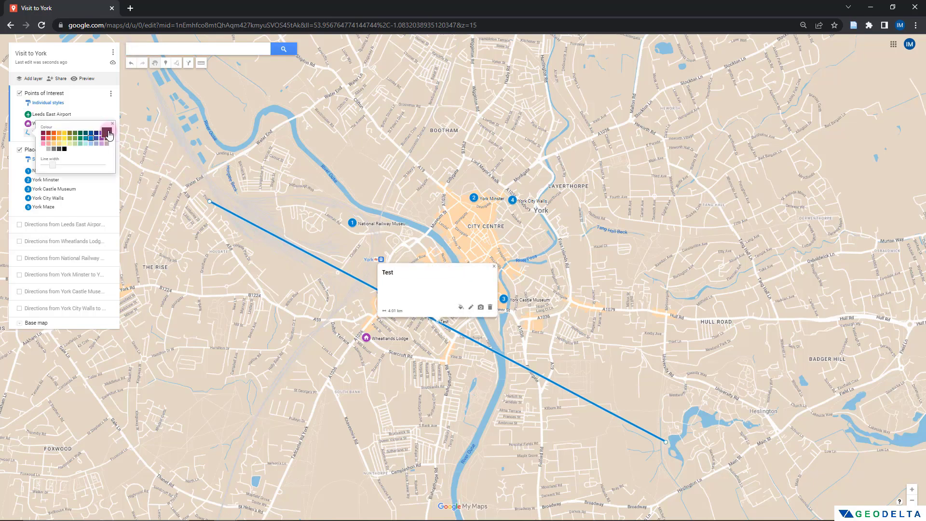
pyautogui.click(491, 310)
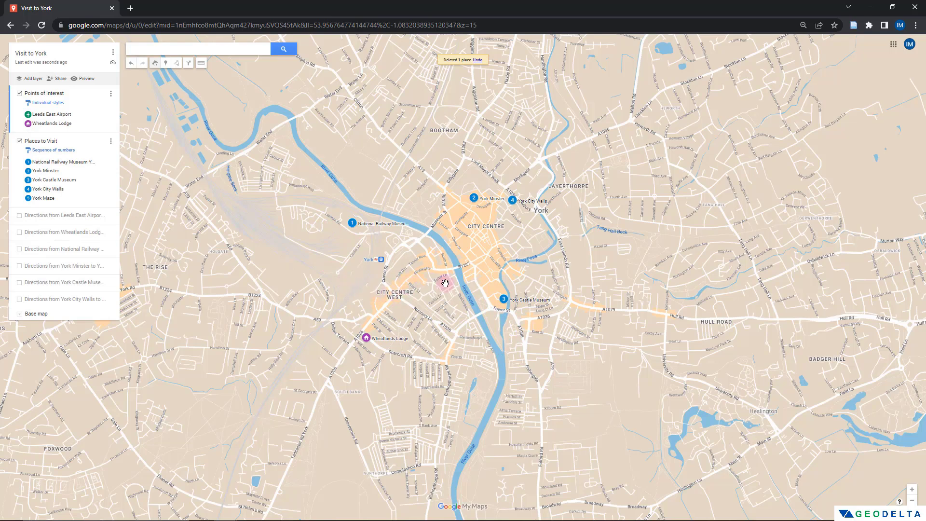
# Add a new layer to the map and name it Coverage.
pyautogui.scroll(-2, 484, 307)
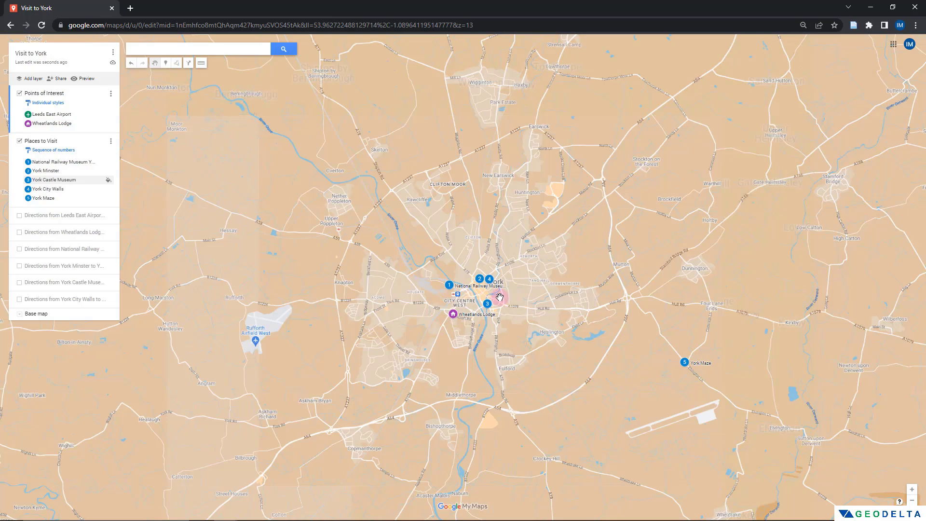
pyautogui.moveTo(526, 301); pyautogui.dragTo(478, 288)
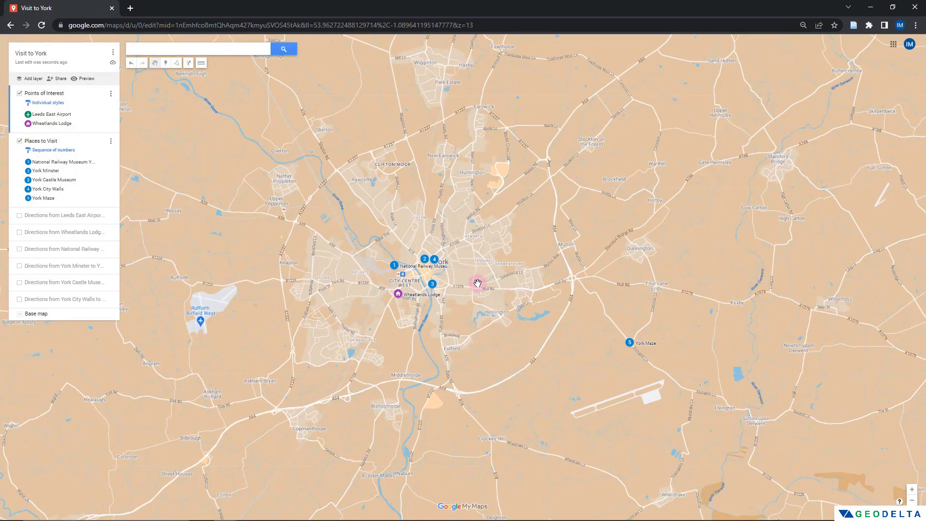
pyautogui.scroll(1, 465, 283)
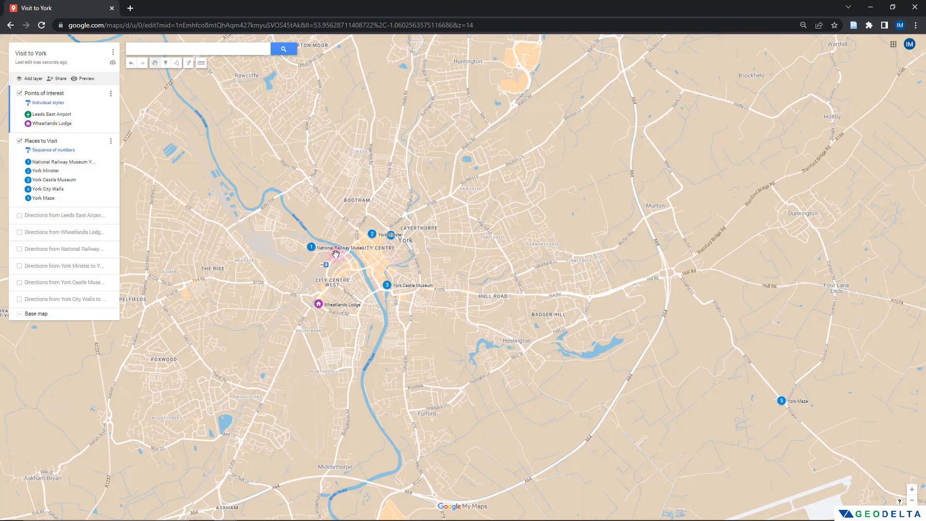
pyautogui.click(30, 80)
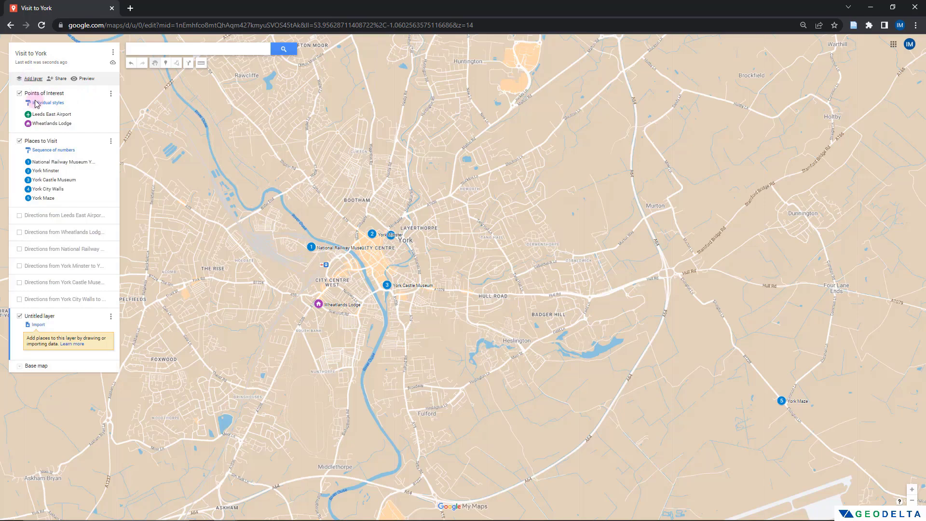
pyautogui.click(49, 318)
pyautogui.write('Coverage')
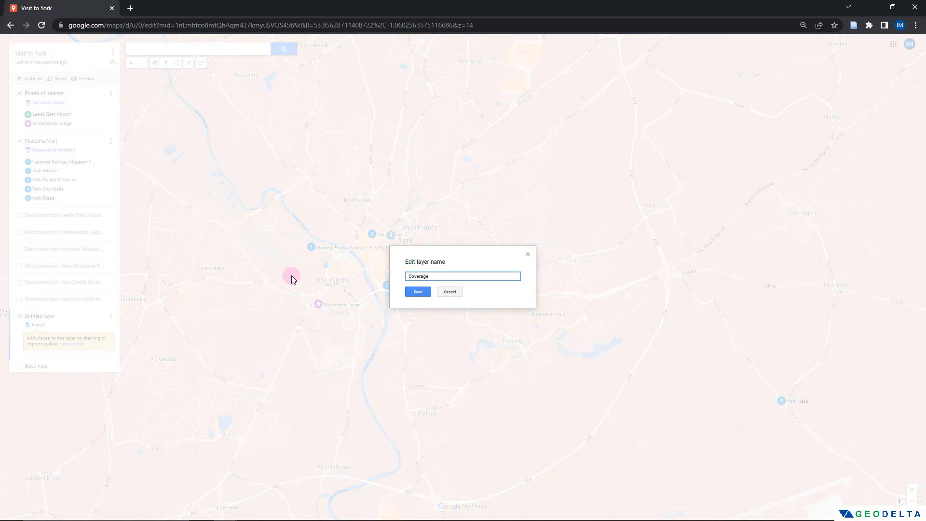
pyautogui.click(413, 292)
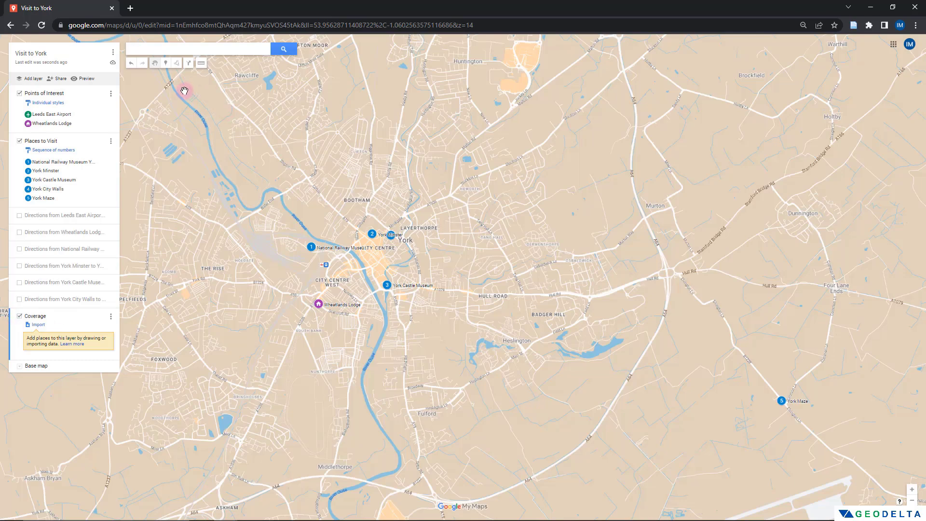
# Draw a closed polygon of about 11.8 km² on the Coverage layer, enclosing the five places from the National Railway Museum to York Maze.
pyautogui.click(181, 66)
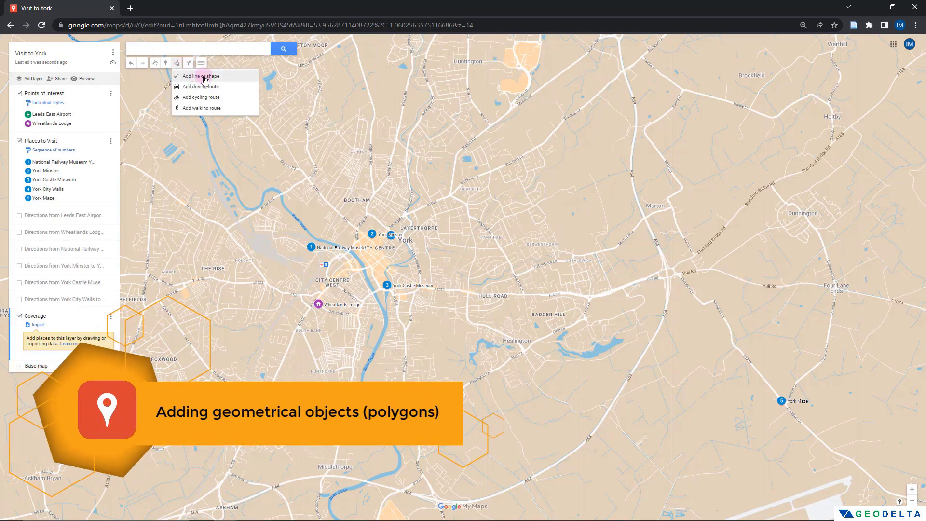
pyautogui.click(201, 77)
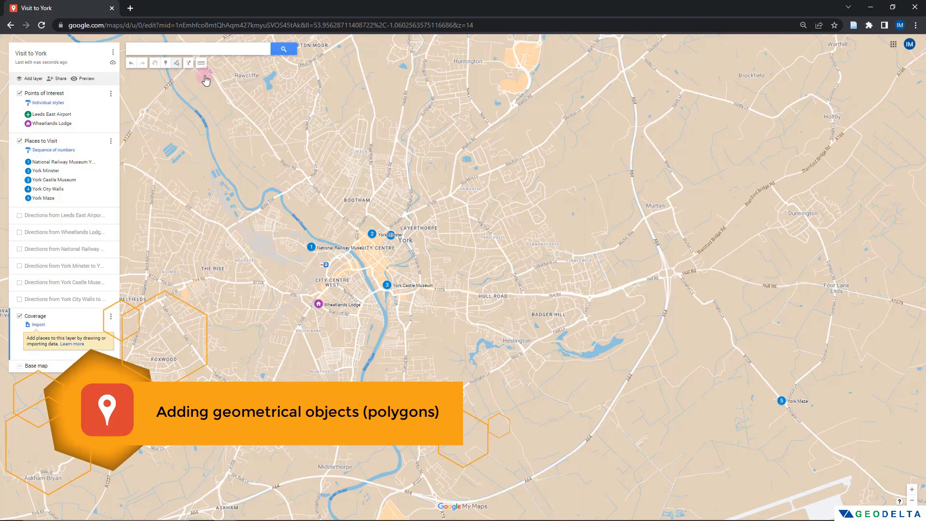
pyautogui.click(287, 277)
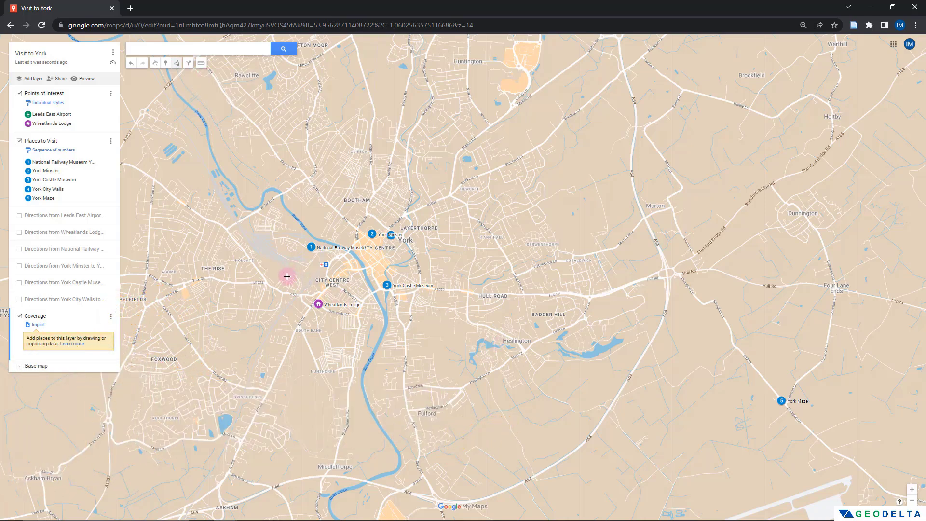
pyautogui.click(307, 218)
pyautogui.click(374, 212)
pyautogui.click(463, 223)
pyautogui.click(599, 294)
pyautogui.click(776, 363)
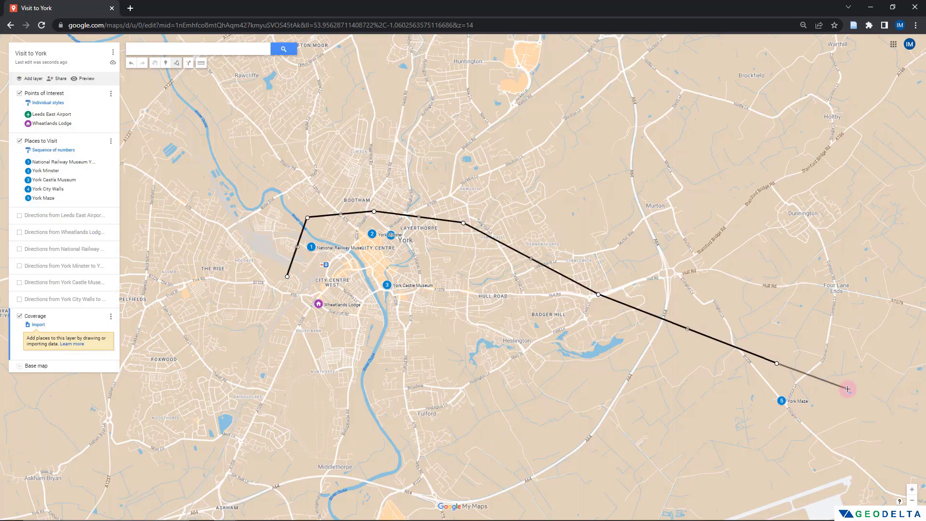
pyautogui.click(855, 392)
pyautogui.click(853, 425)
pyautogui.click(836, 448)
pyautogui.click(813, 452)
pyautogui.click(782, 449)
pyautogui.click(745, 435)
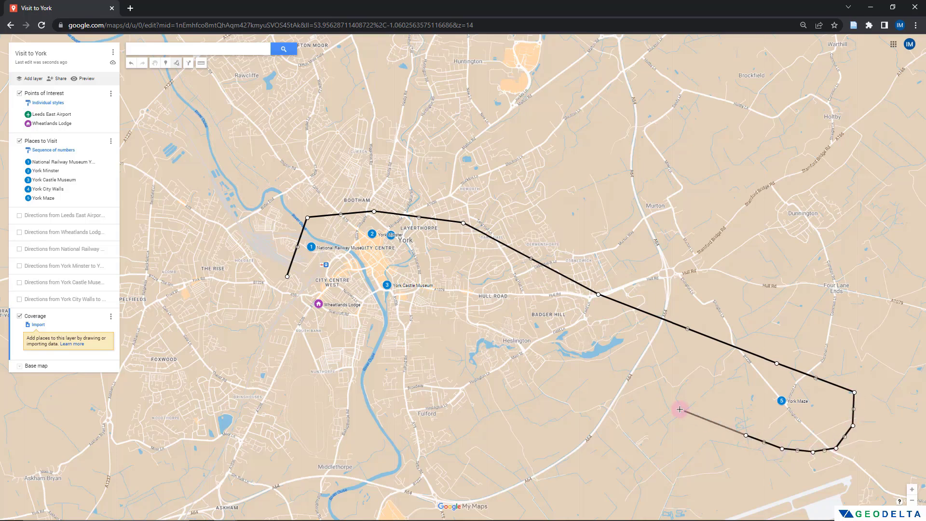
pyautogui.click(668, 407)
pyautogui.click(541, 363)
pyautogui.click(442, 324)
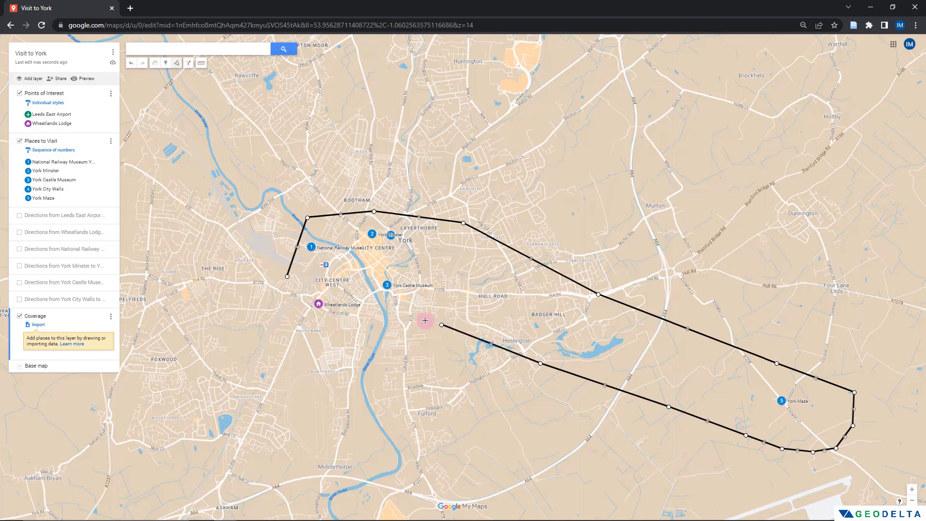
pyautogui.click(403, 310)
pyautogui.click(368, 297)
pyautogui.click(336, 292)
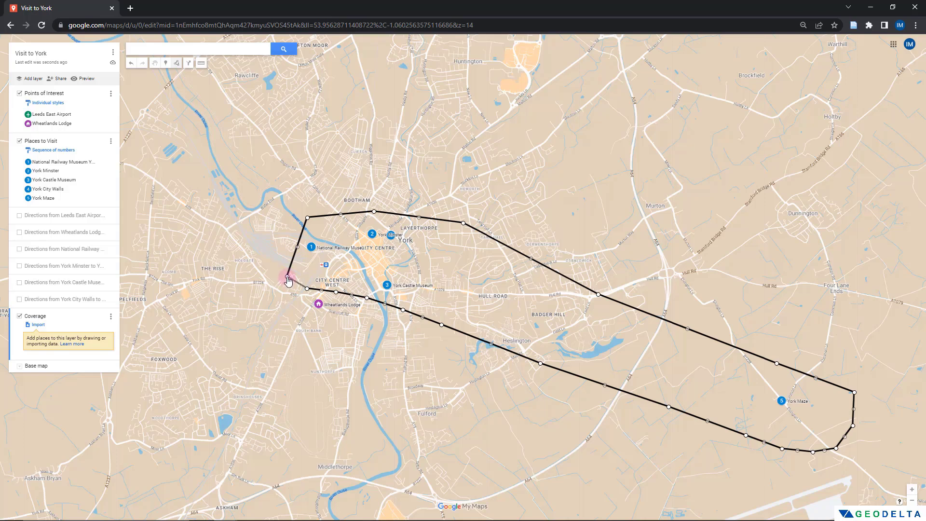
pyautogui.click(288, 277)
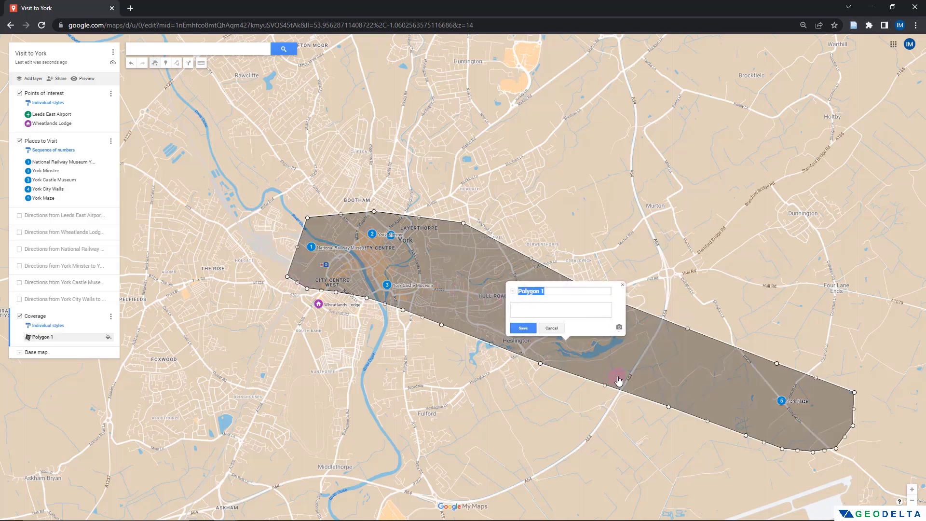
# Name the new polygon Coverage and save it.
pyautogui.click(548, 291)
pyautogui.moveTo(550, 290); pyautogui.dragTo(508, 289)
pyautogui.click(533, 328)
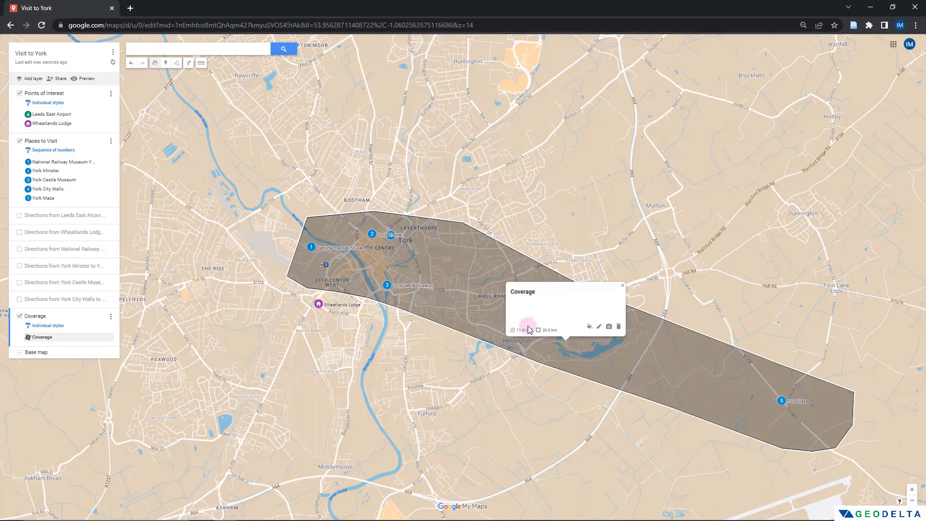
# Colour the Coverage polygon green, make its fill mostly transparent and its border slightly thicker, and close its details.
pyautogui.click(589, 328)
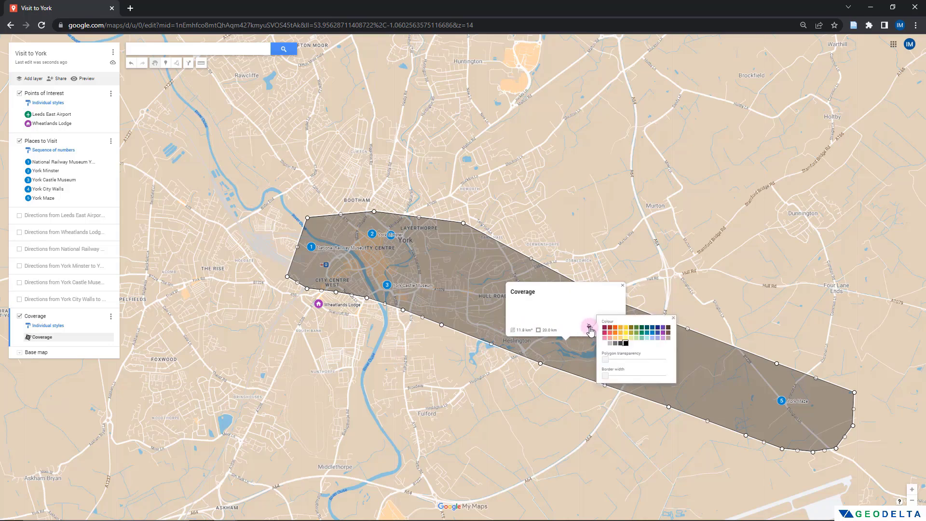
pyautogui.click(641, 333)
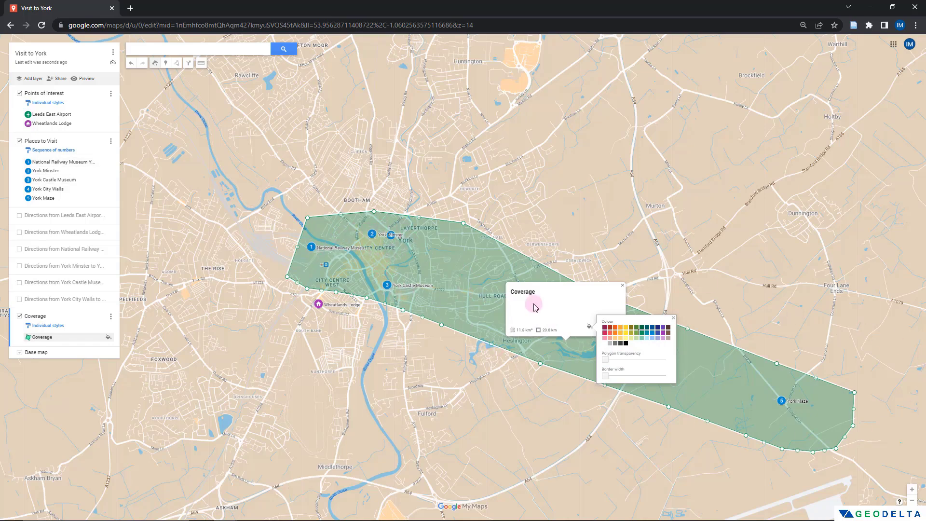
pyautogui.moveTo(605, 360); pyautogui.dragTo(657, 362)
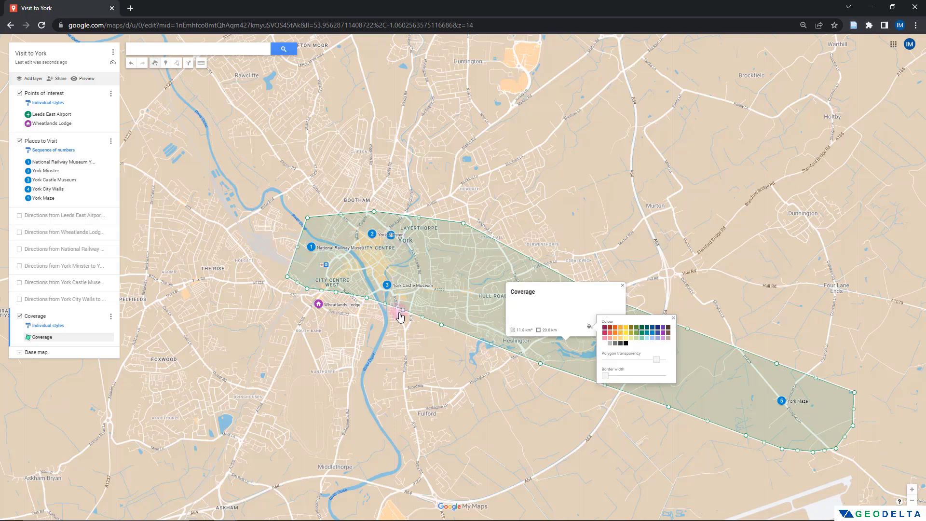
pyautogui.moveTo(608, 379)
pyautogui.mouseDown()
pyautogui.moveTo(638, 382)
pyautogui.moveTo(615, 380)
pyautogui.mouseUp()
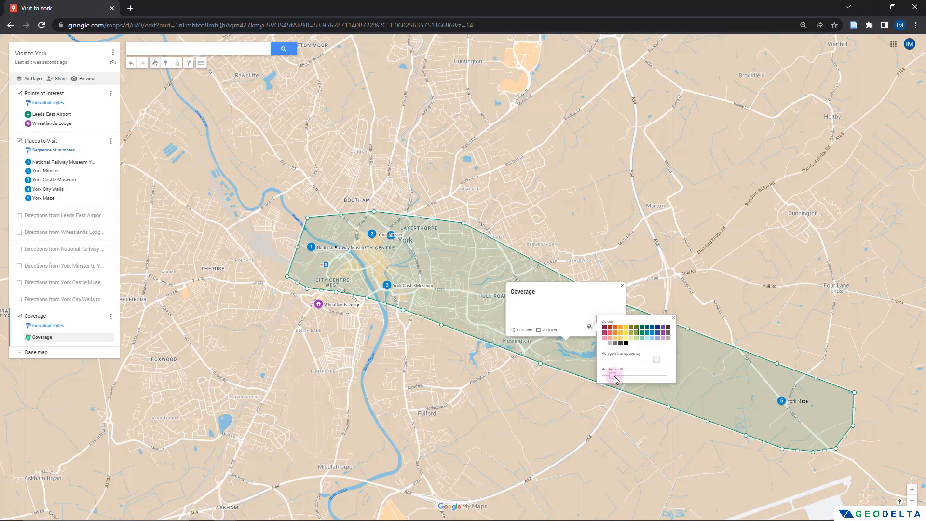
pyautogui.click(594, 296)
pyautogui.click(622, 285)
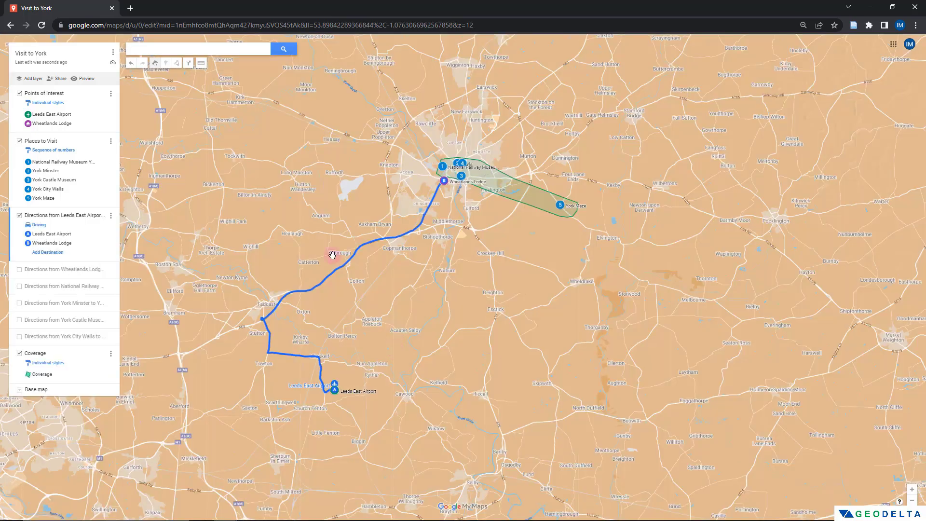
# Preview the map, check the Coverage layer by switching it off and on, and close the preview.
pyautogui.click(87, 79)
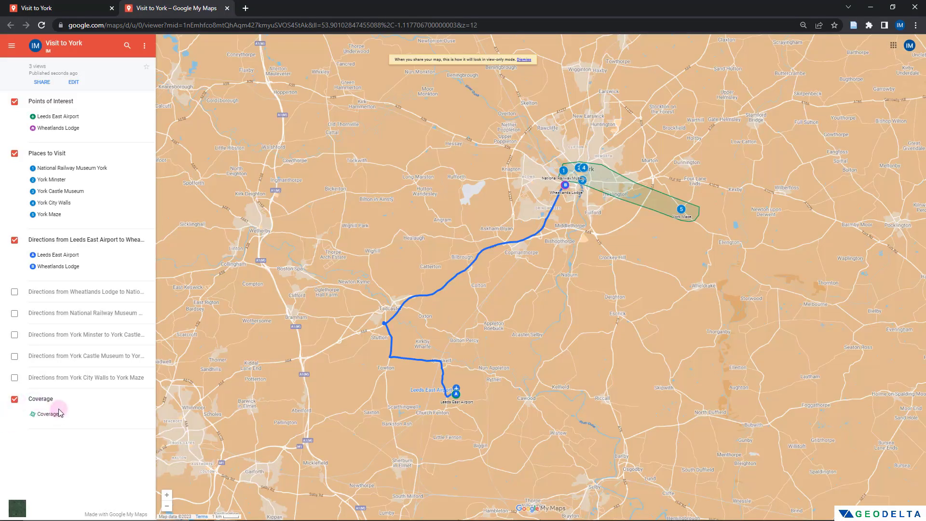
pyautogui.click(14, 400)
pyautogui.click(14, 399)
pyautogui.click(15, 400)
pyautogui.click(15, 400)
pyautogui.click(228, 8)
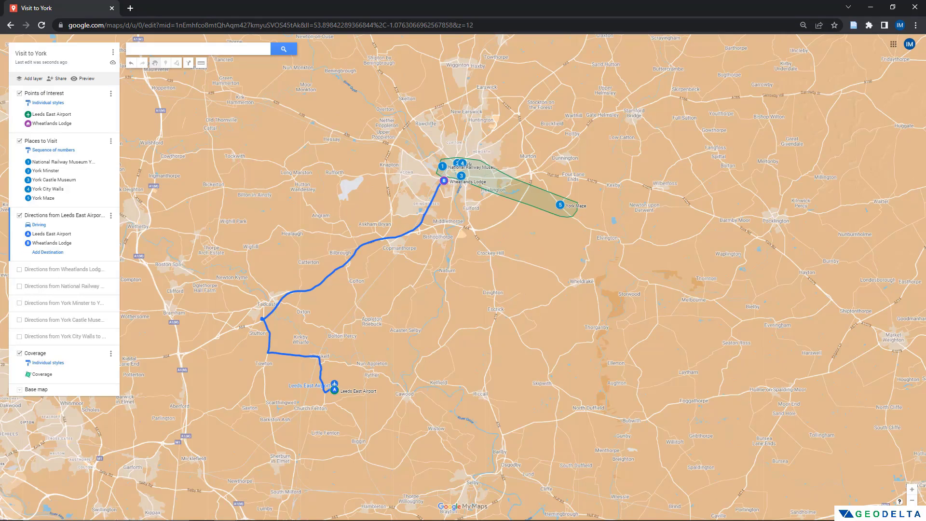
# Change the editor's map view and preview the map again to compare its opening view, closing each preview.
pyautogui.moveTo(508, 230); pyautogui.dragTo(550, 273)
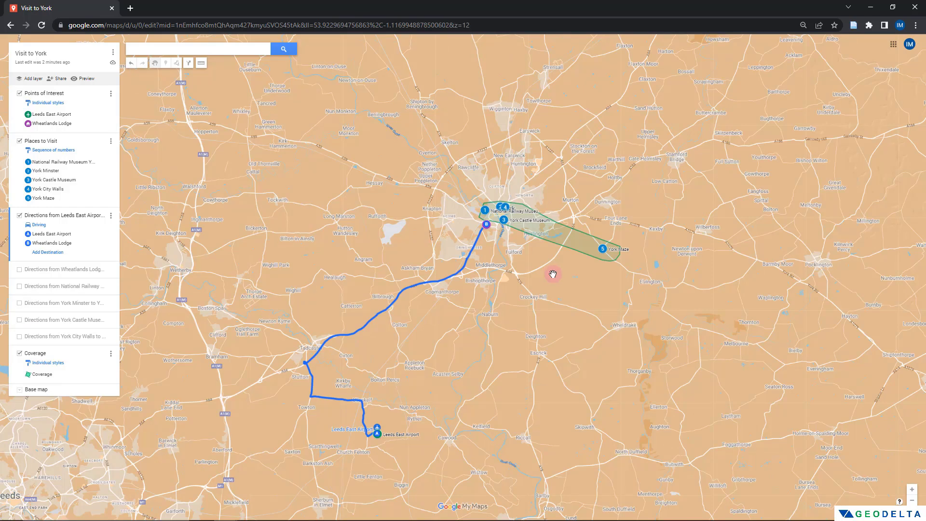
pyautogui.moveTo(612, 204); pyautogui.dragTo(554, 202)
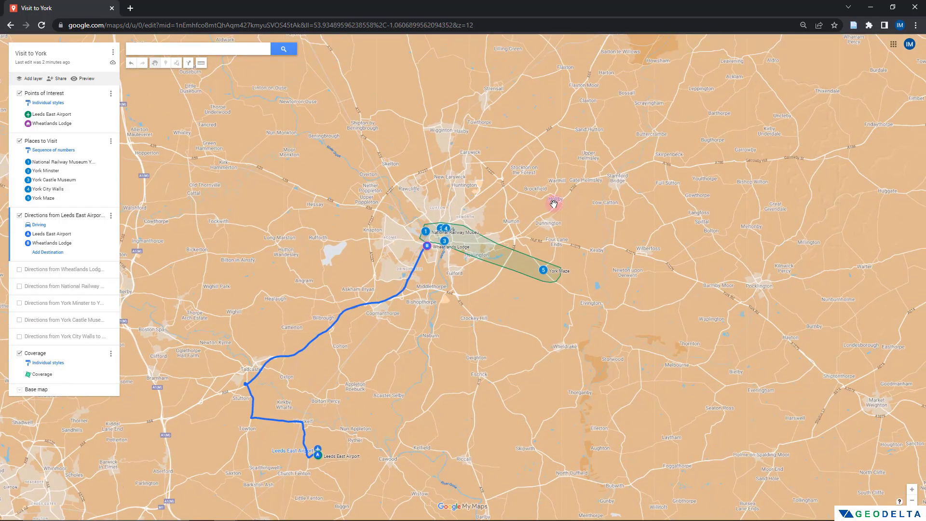
pyautogui.scroll(1, 554, 203)
pyautogui.scroll(-1, 554, 203)
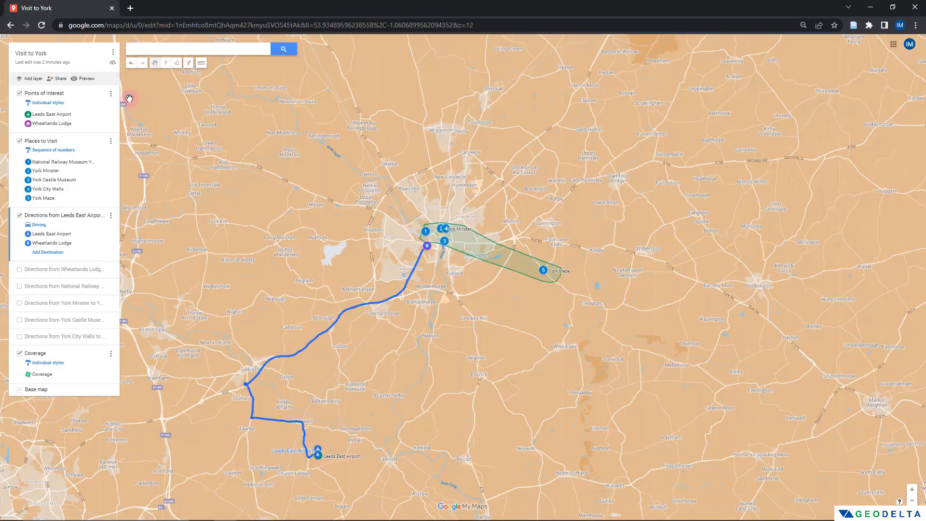
pyautogui.click(87, 79)
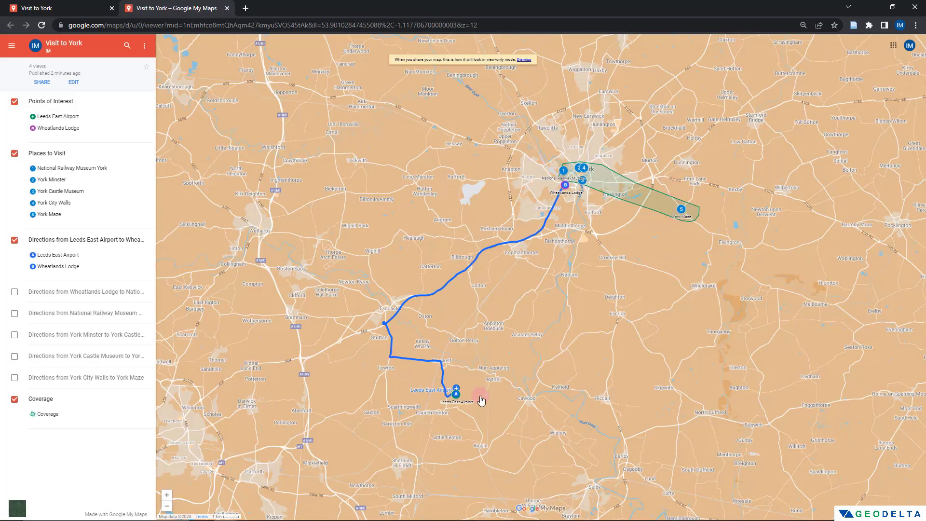
pyautogui.click(227, 8)
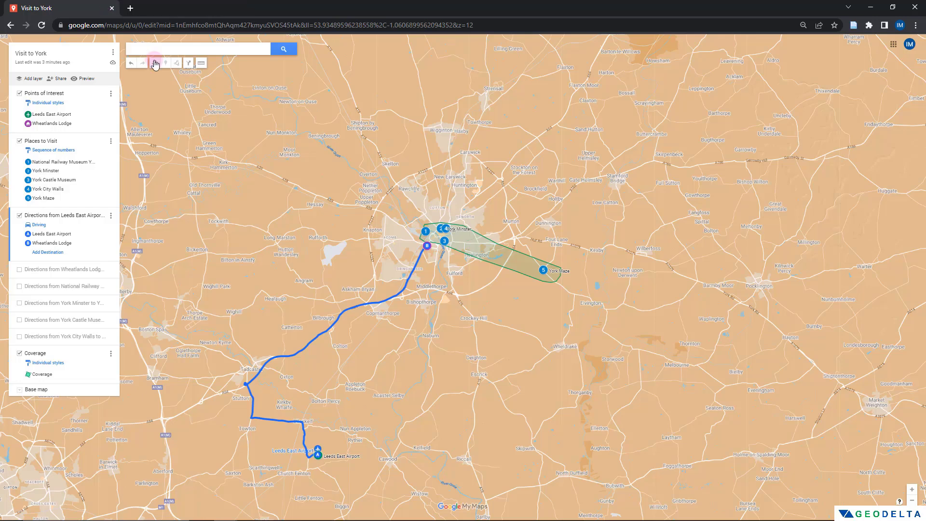
pyautogui.scroll(2, 496, 262)
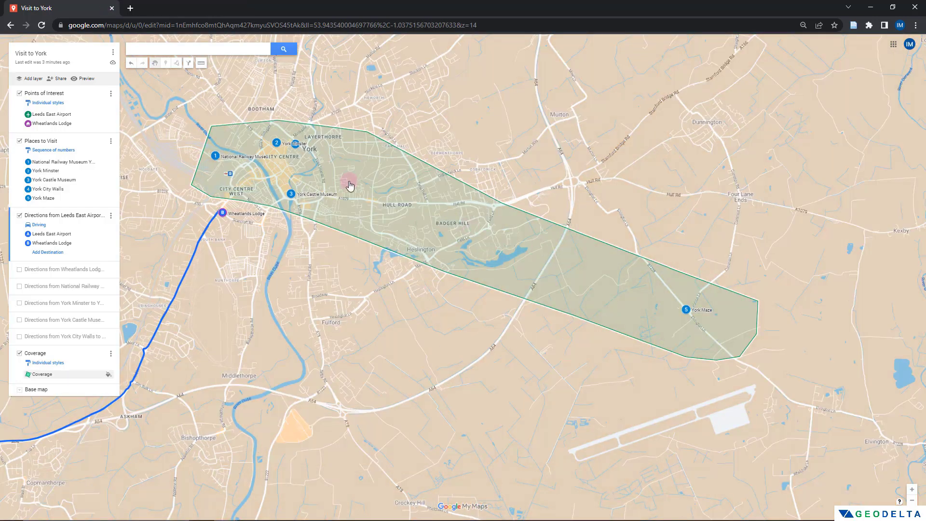
pyautogui.click(85, 81)
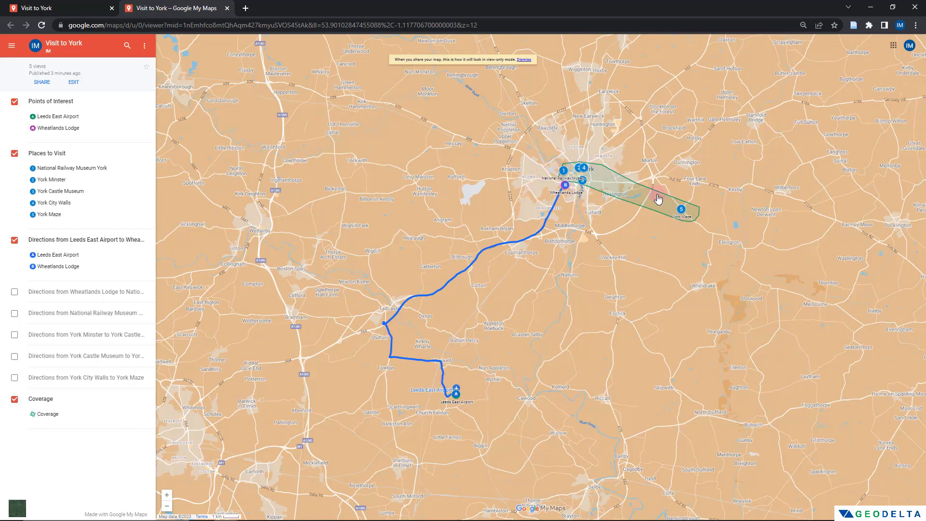
pyautogui.hotkey('ctrl', 'w')
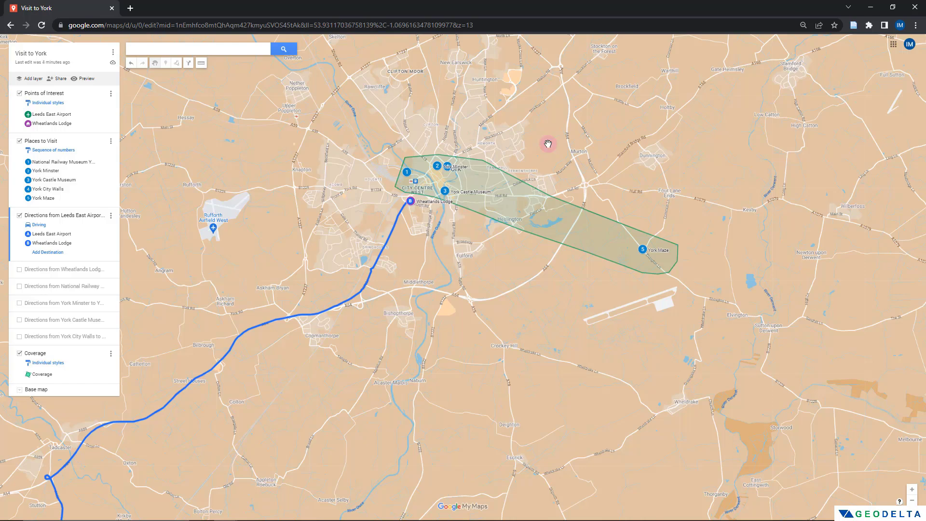
# Frame the whole Coverage polygon in the map view and save that view as the map's default.
pyautogui.scroll(2, 548, 144)
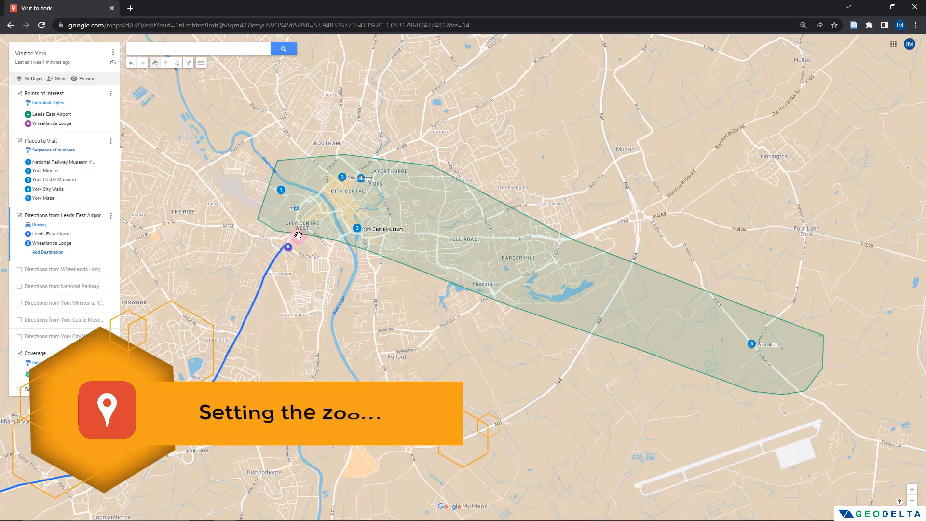
pyautogui.moveTo(664, 229); pyautogui.dragTo(656, 228)
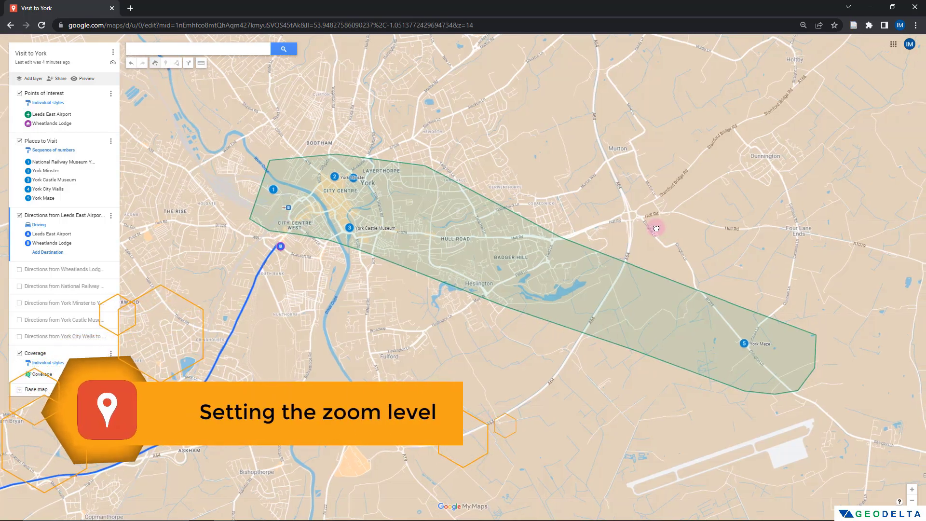
pyautogui.click(113, 53)
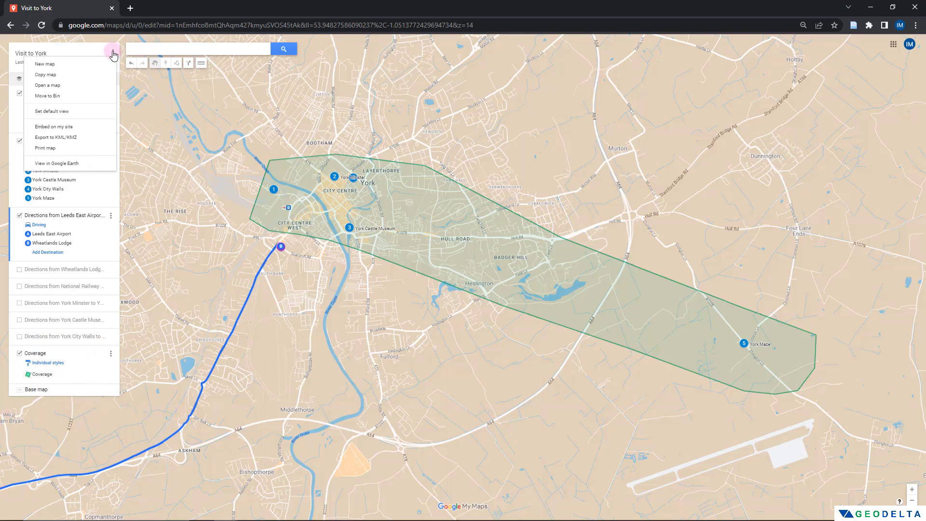
pyautogui.click(57, 114)
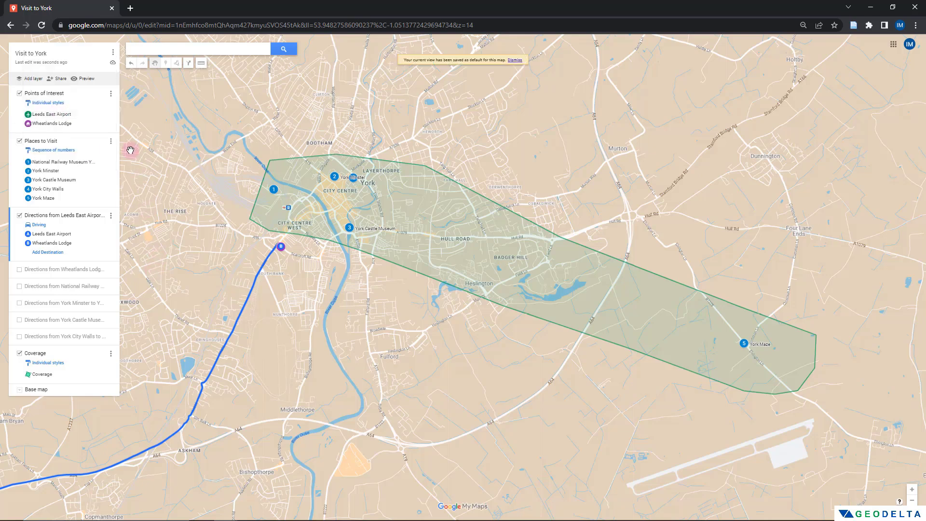
# Preview the map to check its new default view, and close the preview.
pyautogui.click(83, 79)
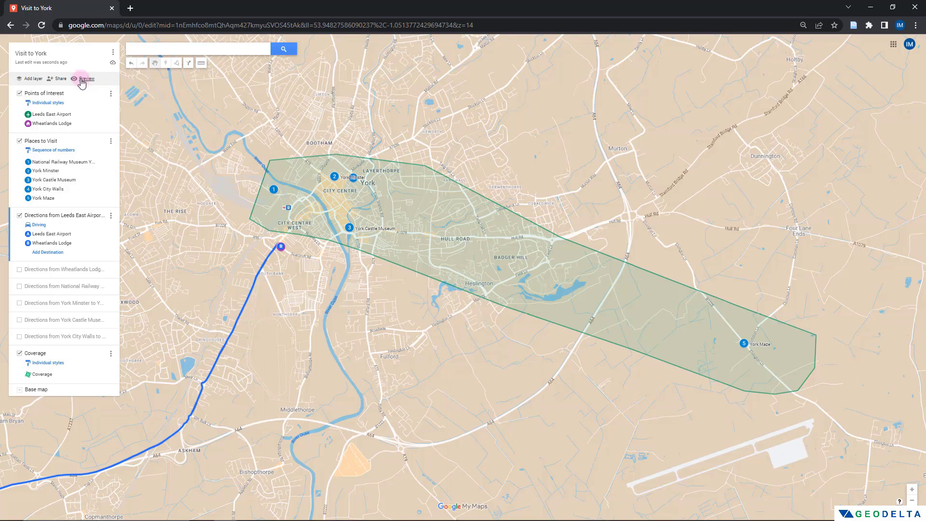
pyautogui.click(81, 80)
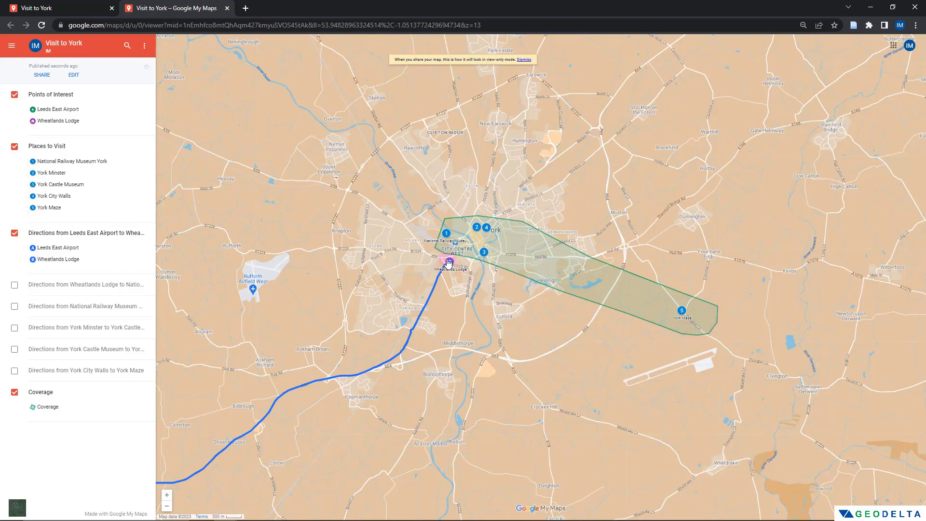
pyautogui.middleClick(154, 4)
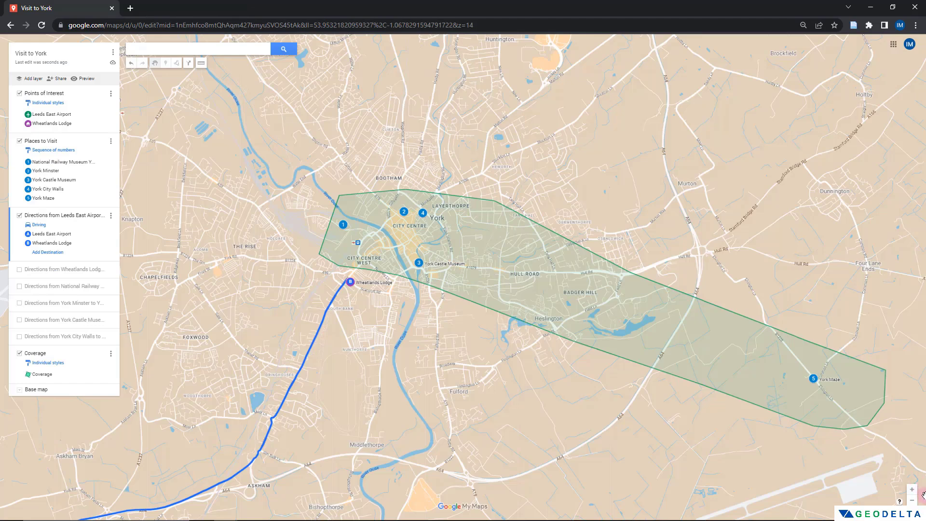
# Frame York city centre more closely, with National Railway Museum, York Minster, York City Walls and York Castle Museum in view, and save it as the map's default view.
pyautogui.scroll(2, 852, 485)
pyautogui.scroll(-1, 852, 485)
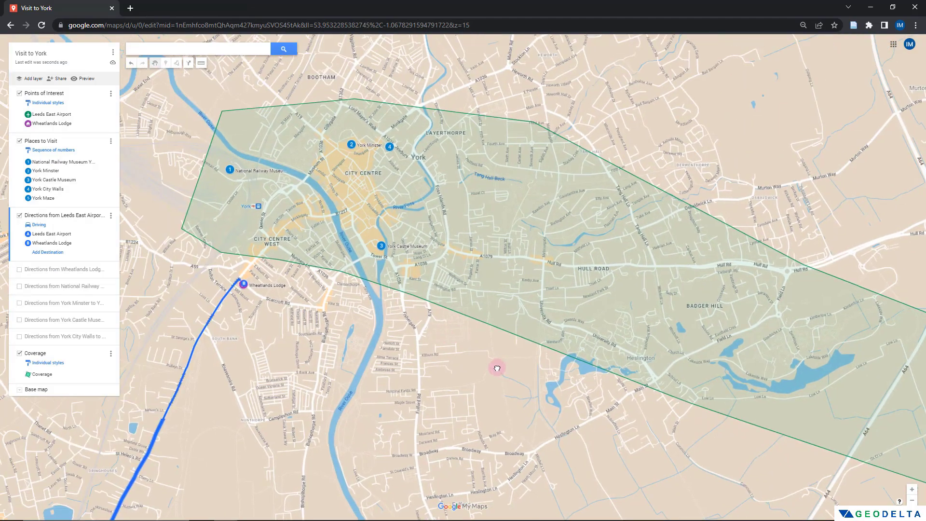
pyautogui.scroll(1, 448, 268)
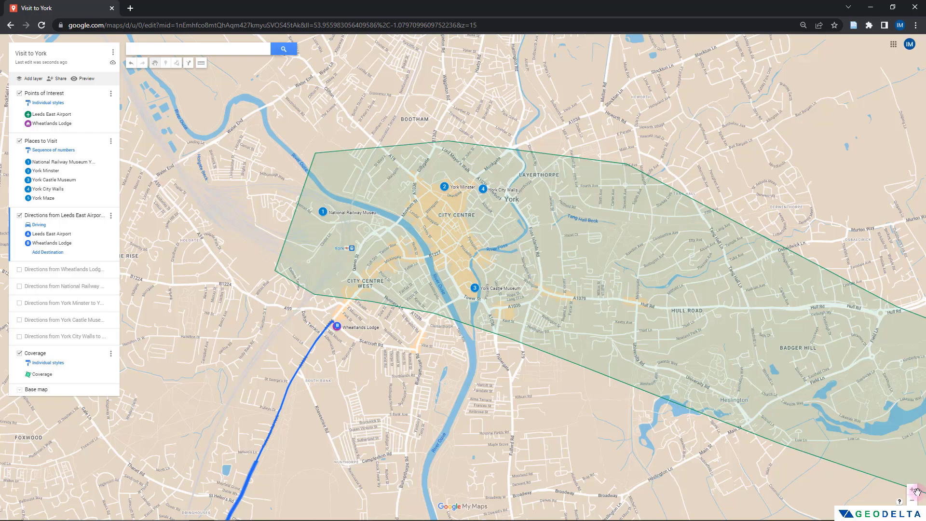
pyautogui.press('+')
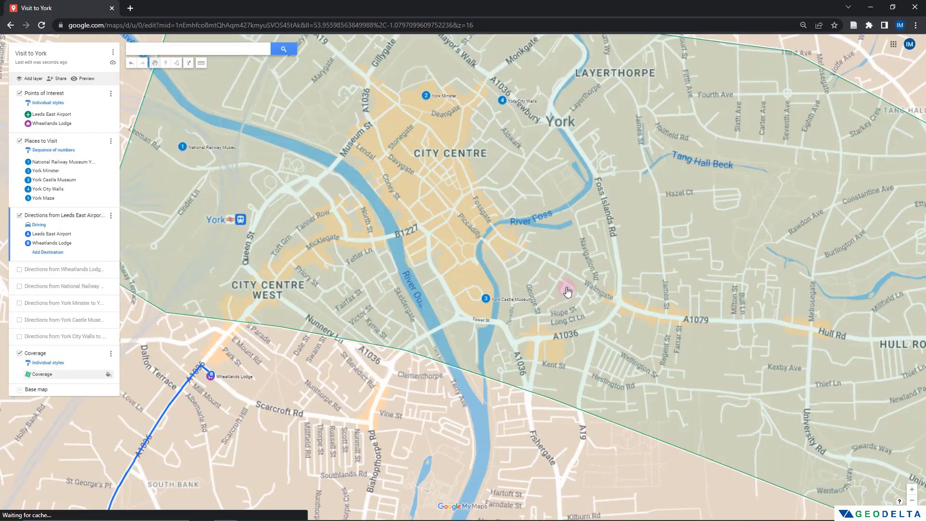
pyautogui.moveTo(562, 290); pyautogui.dragTo(637, 321)
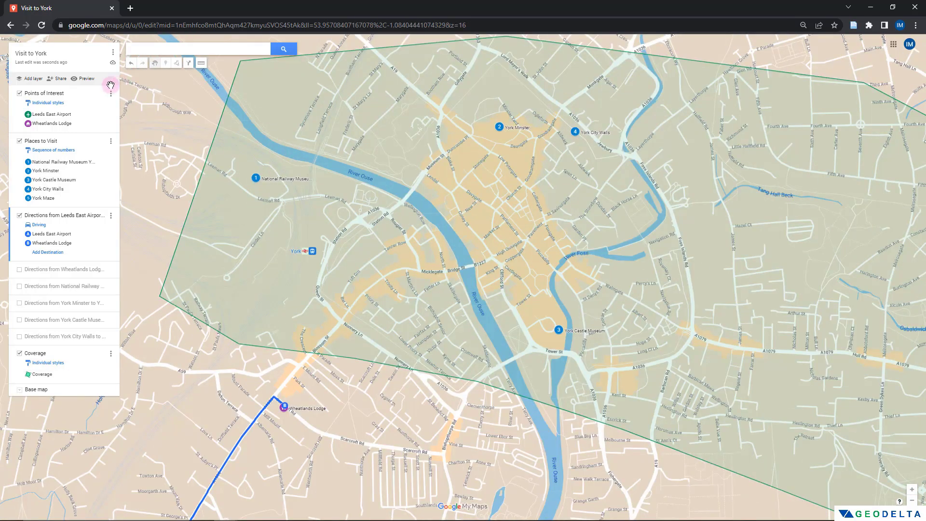
pyautogui.click(113, 52)
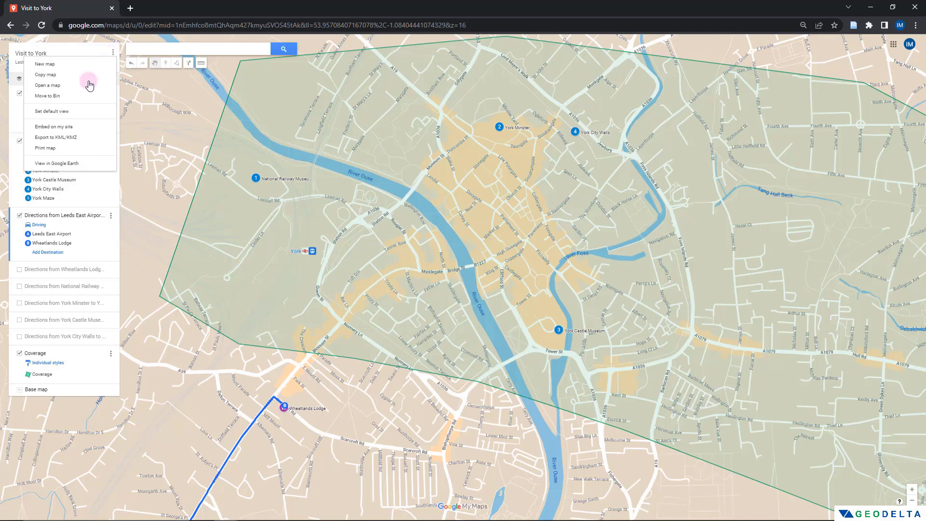
pyautogui.click(69, 113)
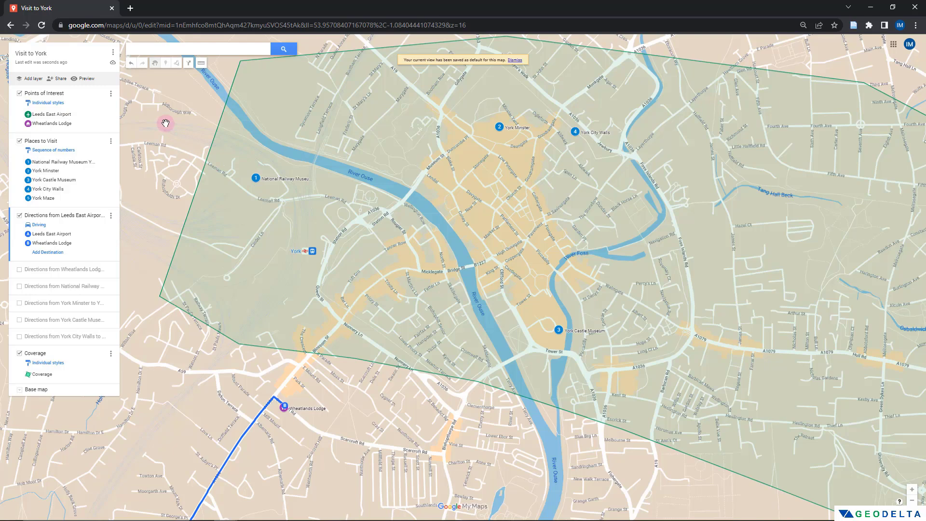
# Preview the map to compare its opening view with the saved city-centre view, and close the preview.
pyautogui.click(85, 79)
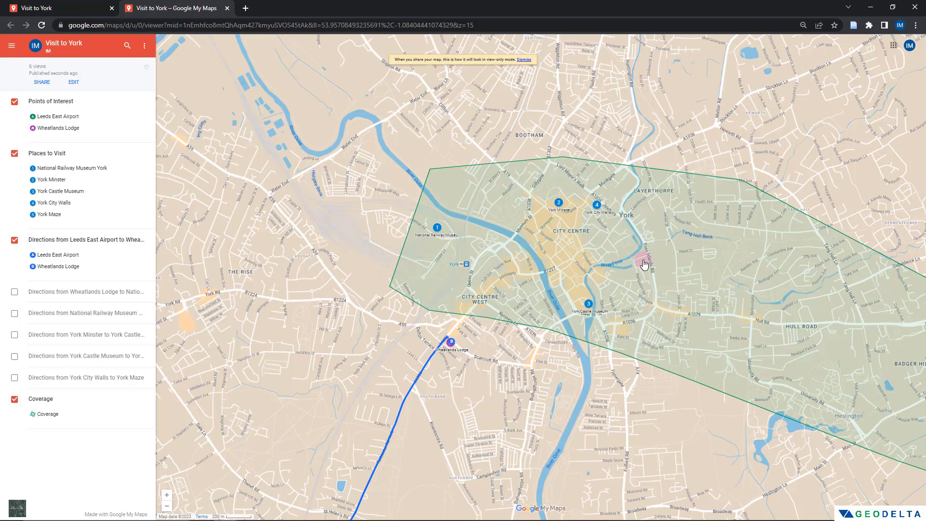
pyautogui.middleClick(203, 5)
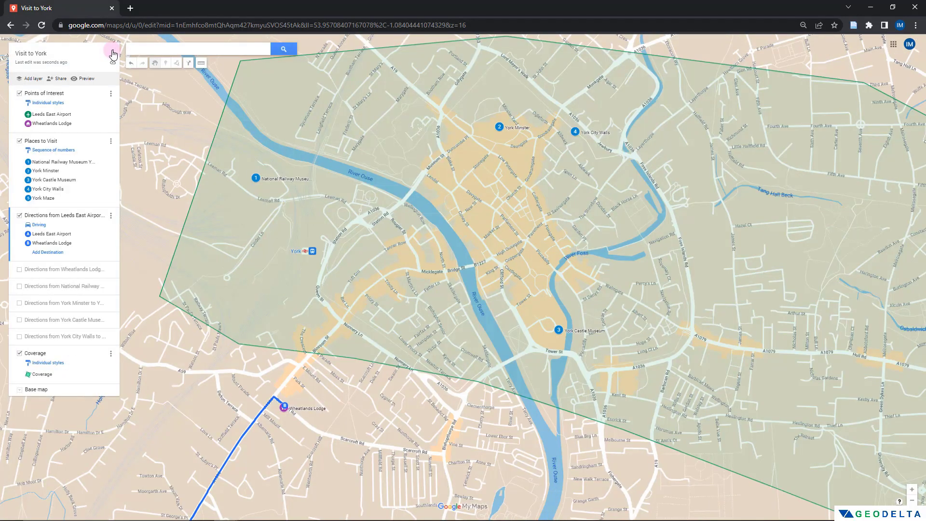
pyautogui.scroll(-1, 433, 300)
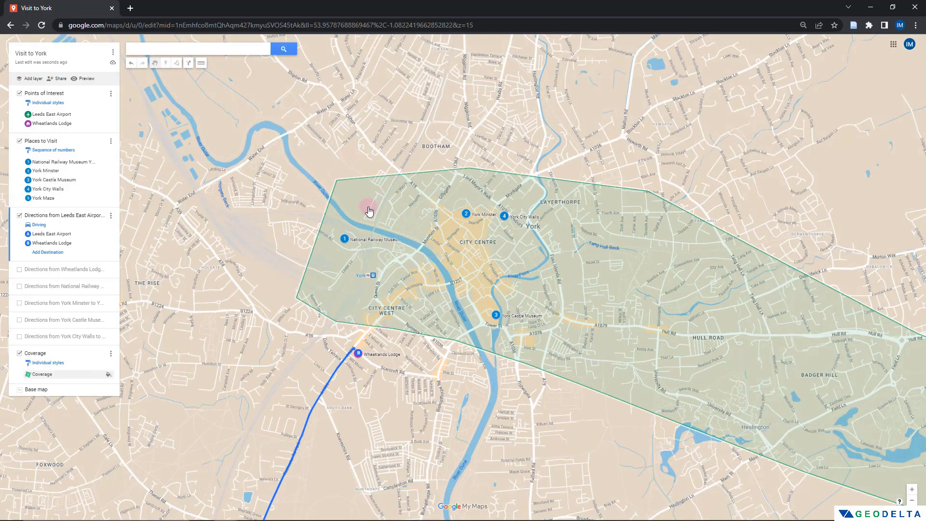
# View the map in Google Earth, look through its list of layers, and examine the places around Wheatlands Lodge and central York up close.
pyautogui.click(113, 52)
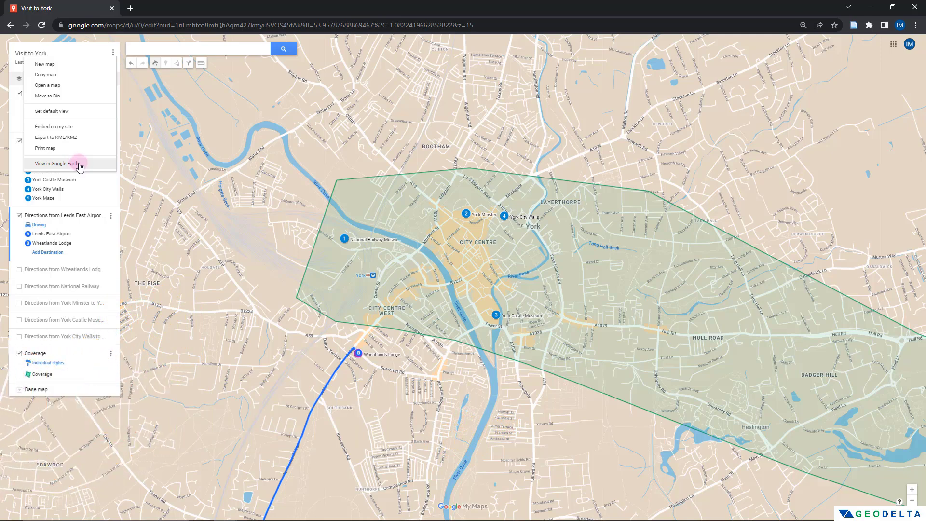
pyautogui.click(79, 165)
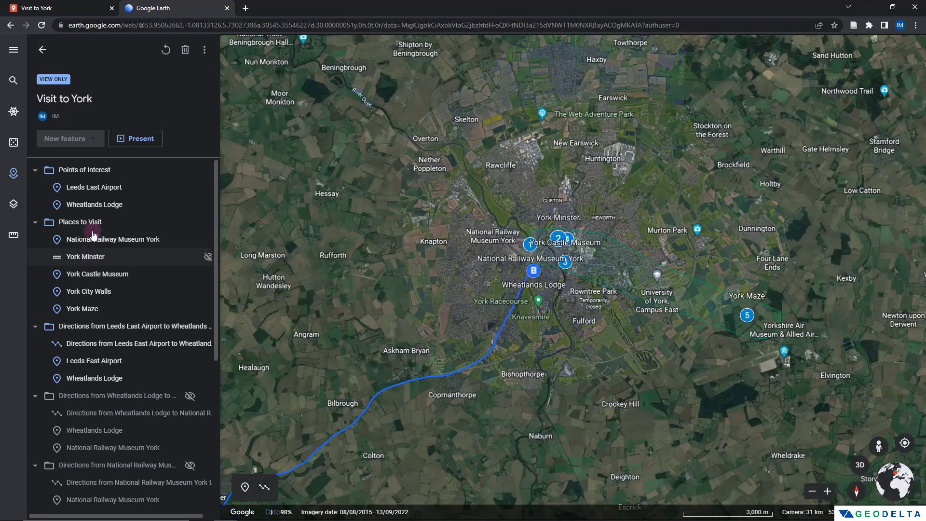
pyautogui.scroll(-5, 87, 376)
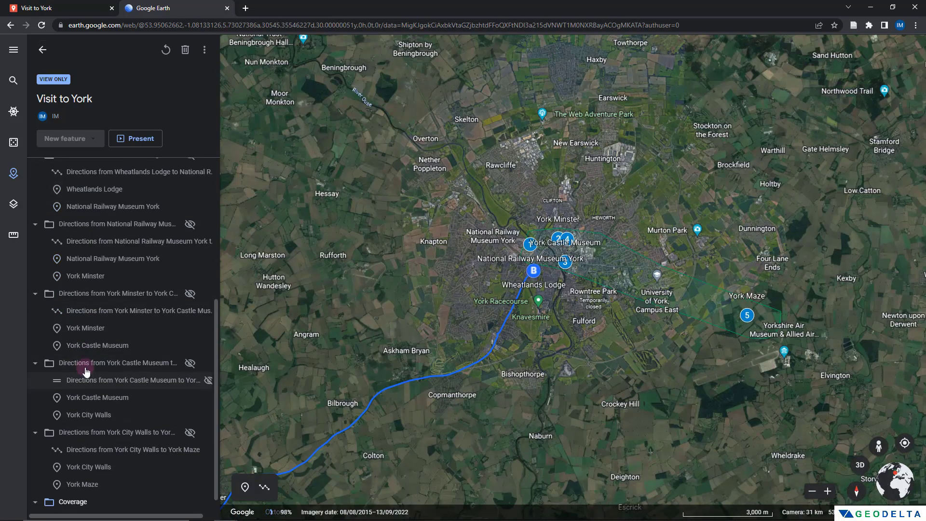
pyautogui.scroll(5, 87, 376)
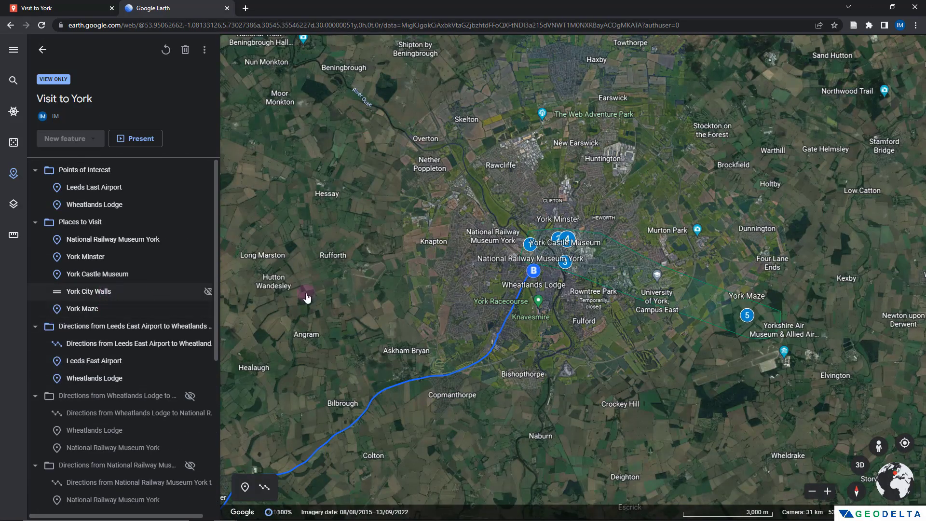
pyautogui.scroll(5, 524, 255)
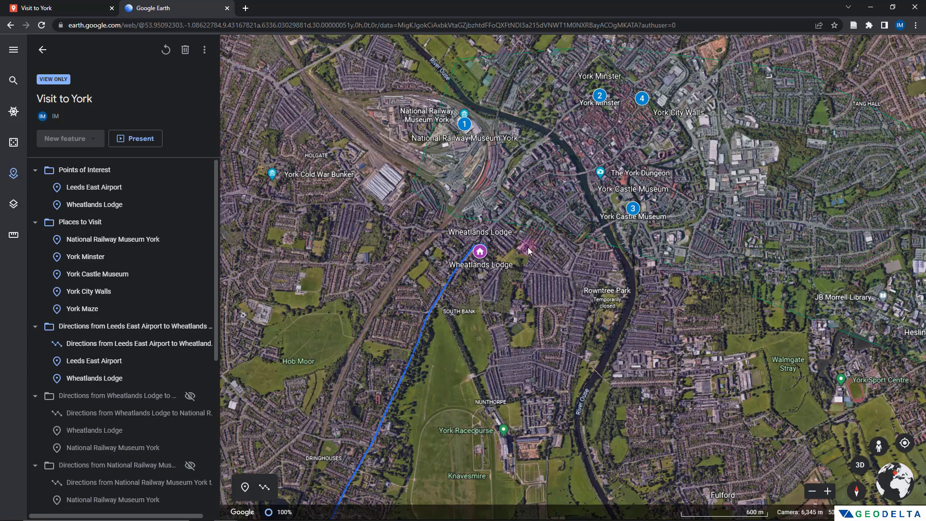
pyautogui.scroll(2, 491, 220)
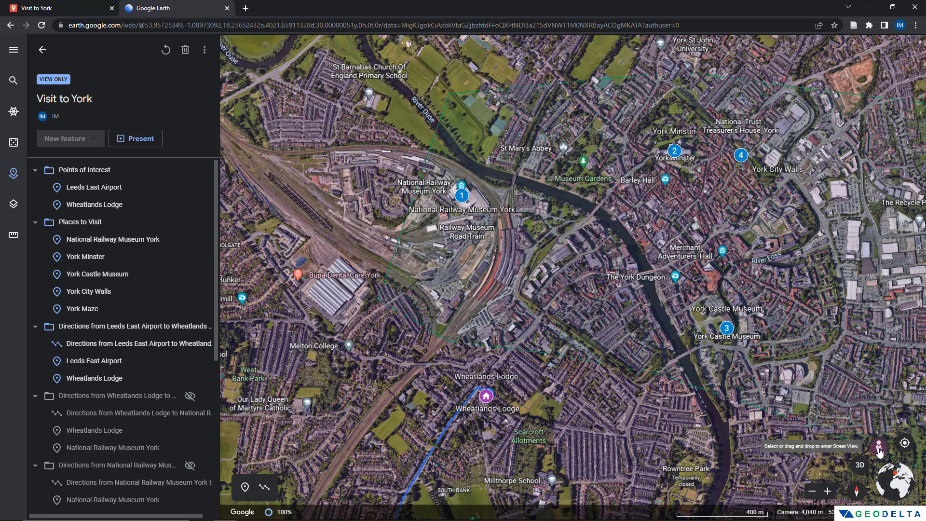
# Enter Street View on Leeman Rd beside National Railway Museum York, look at the museum entrance, and close Google Earth.
pyautogui.click(879, 450)
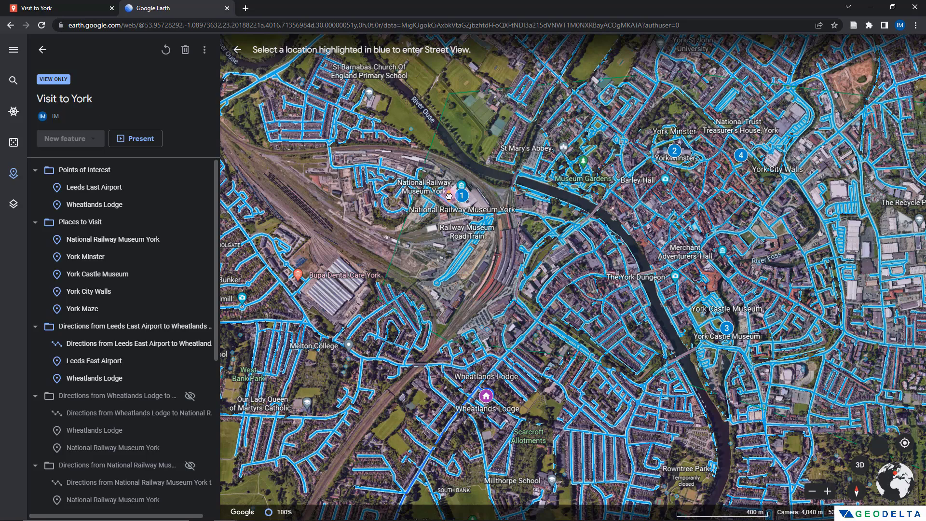
pyautogui.press('Escape')
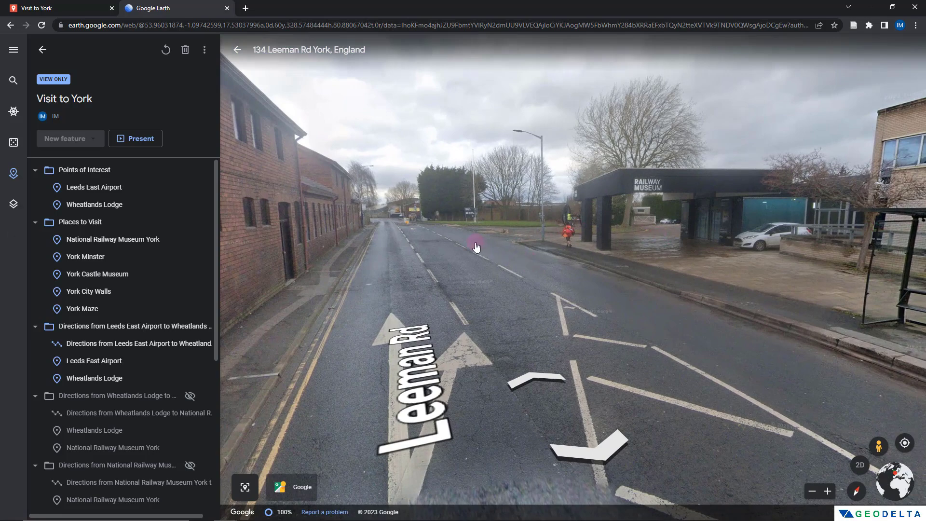
pyautogui.click(476, 247)
pyautogui.click(564, 273)
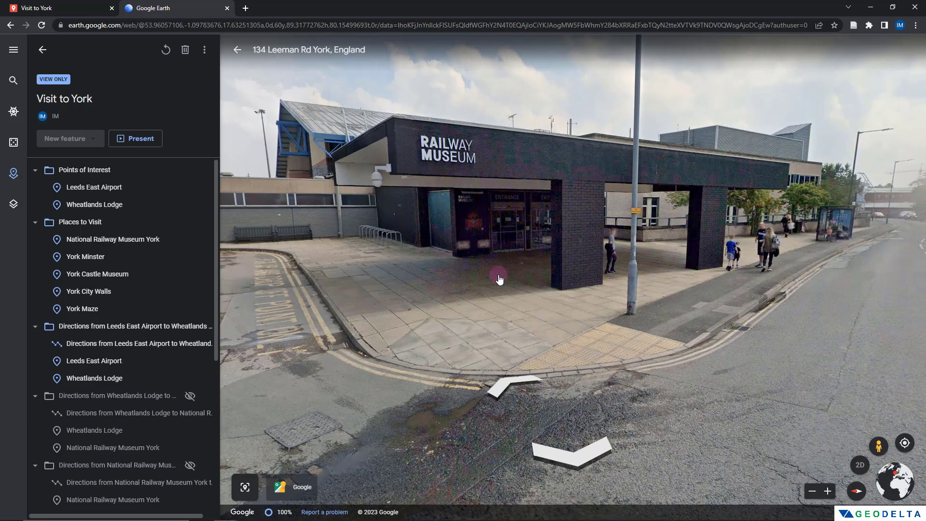
pyautogui.press('Escape')
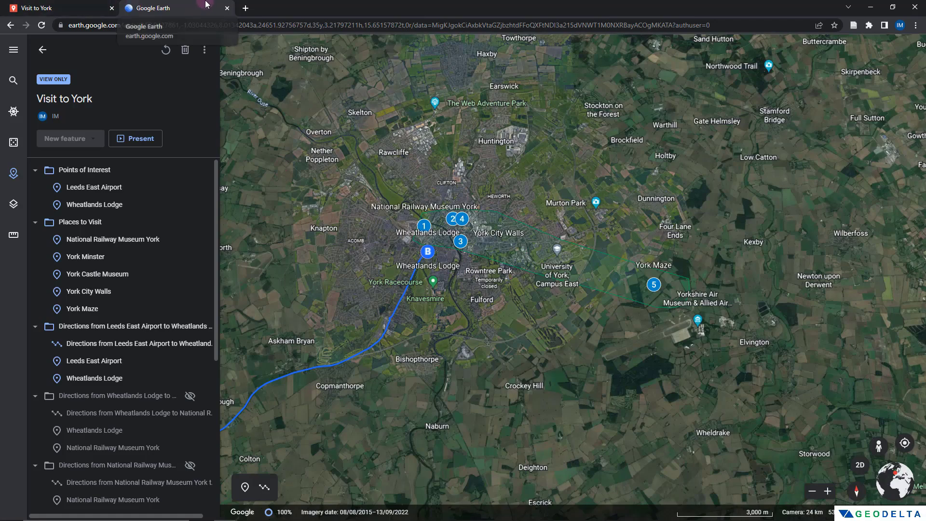
pyautogui.click(227, 8)
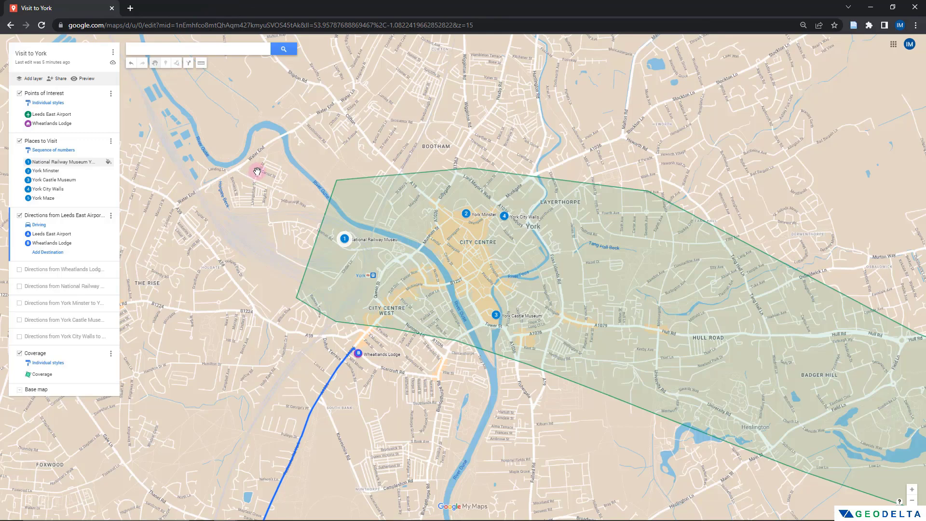
# Share the map so that anyone with the link can view it, and copy its link.
pyautogui.click(61, 80)
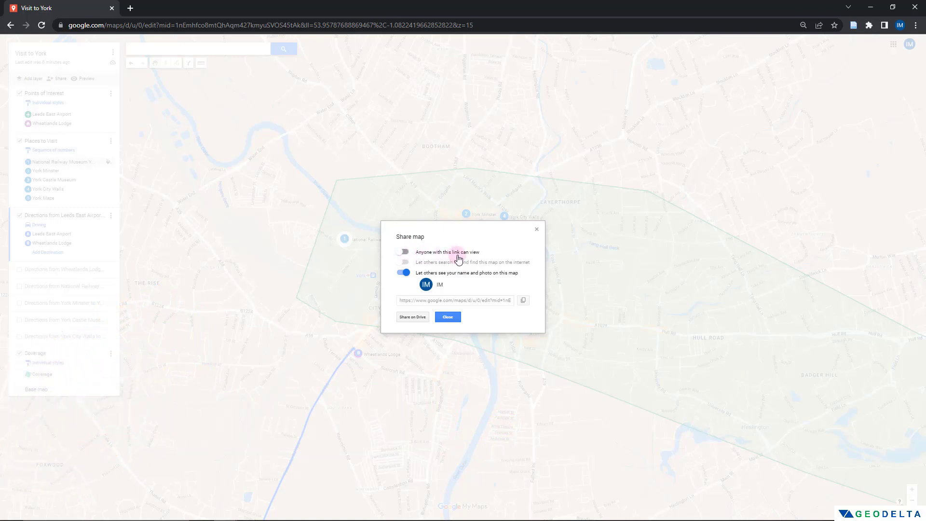
pyautogui.click(404, 252)
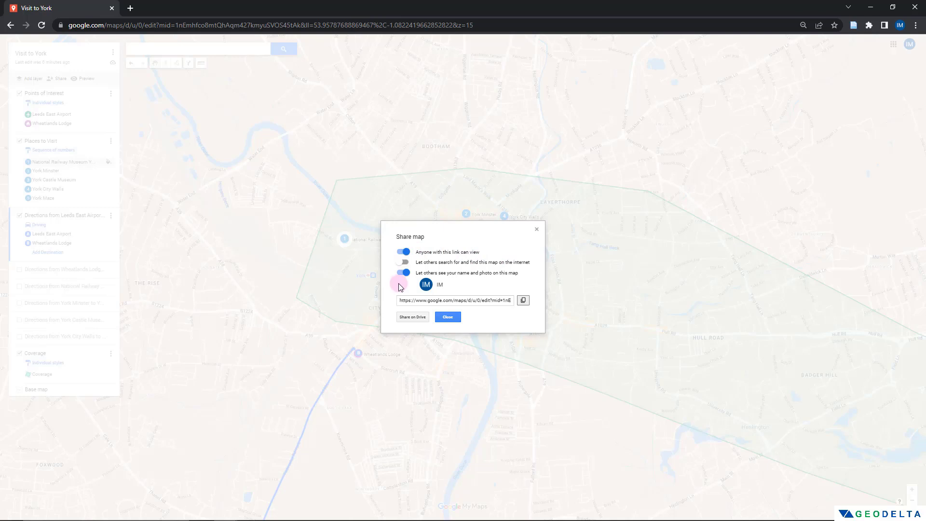
pyautogui.click(523, 300)
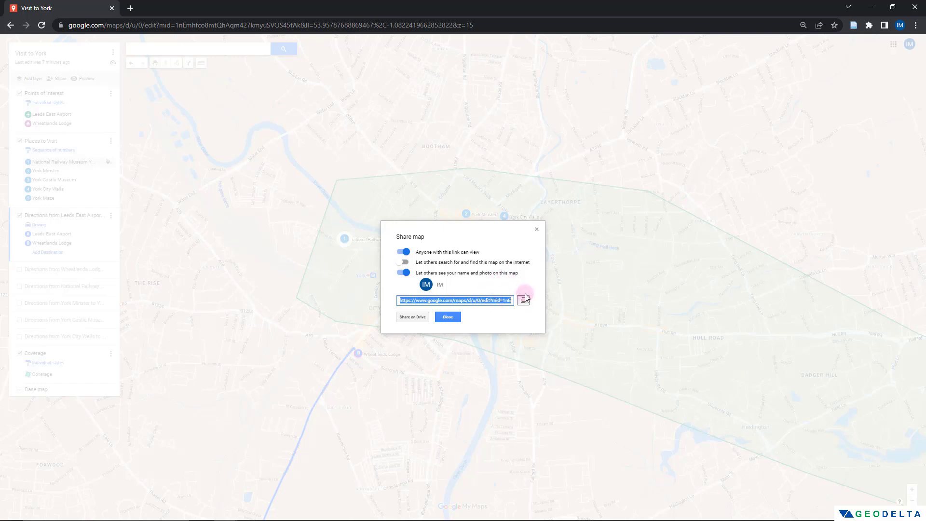
pyautogui.click(523, 300)
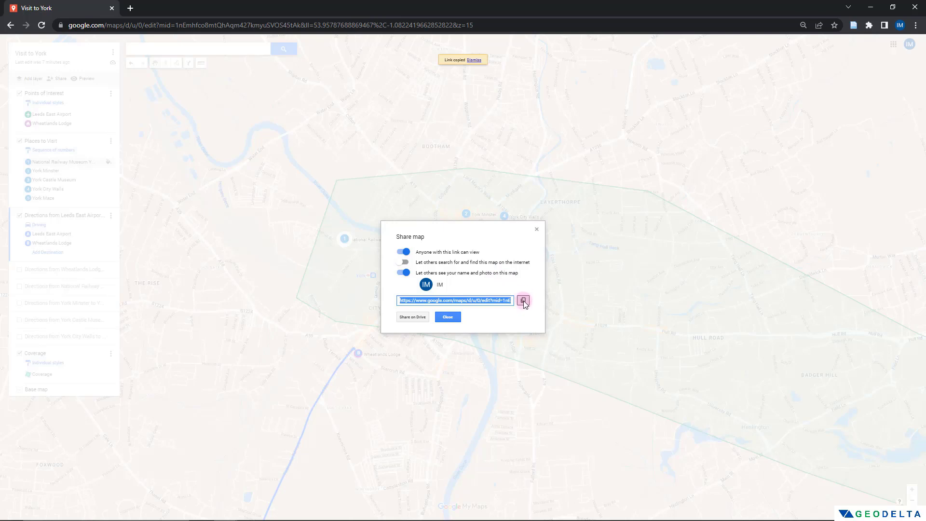
pyautogui.click(447, 317)
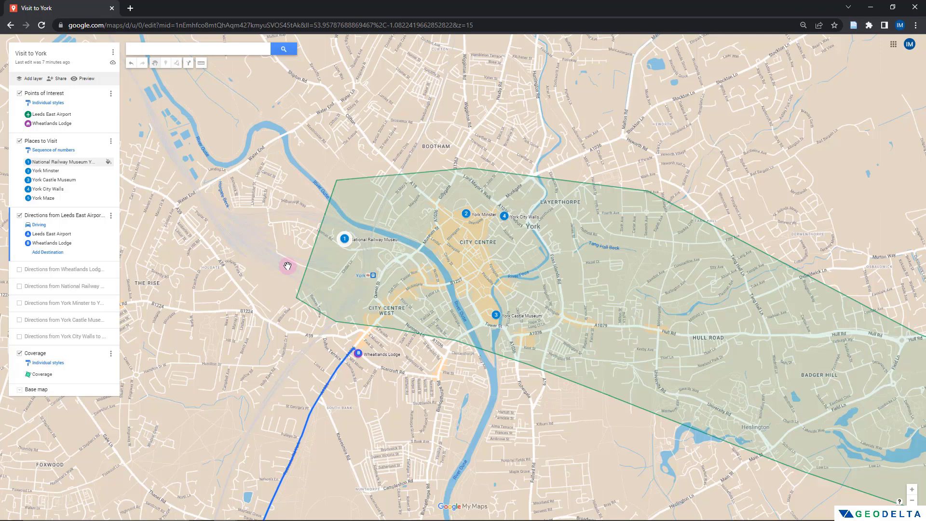
# Open the copied map link in an Edge InPrivate window and maximize that window.
pyautogui.hotkey('ctrl', 'v')
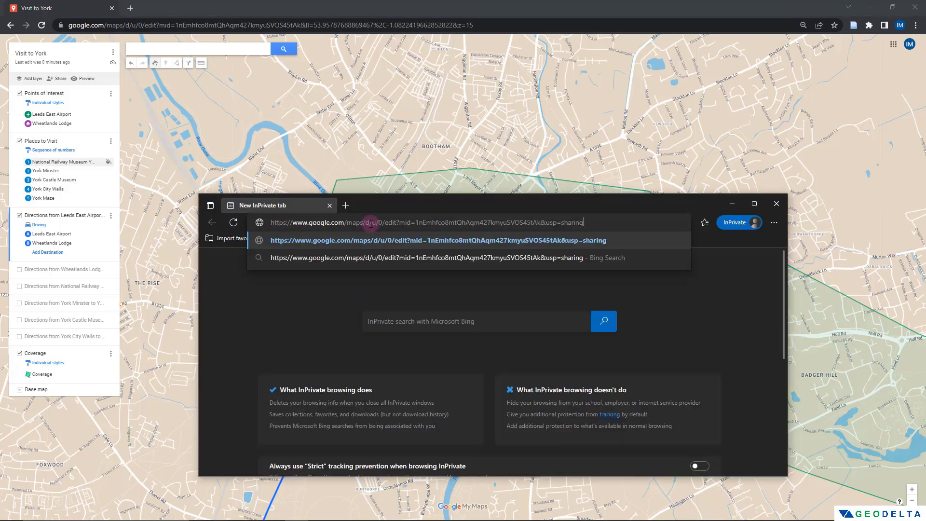
pyautogui.press('Return')
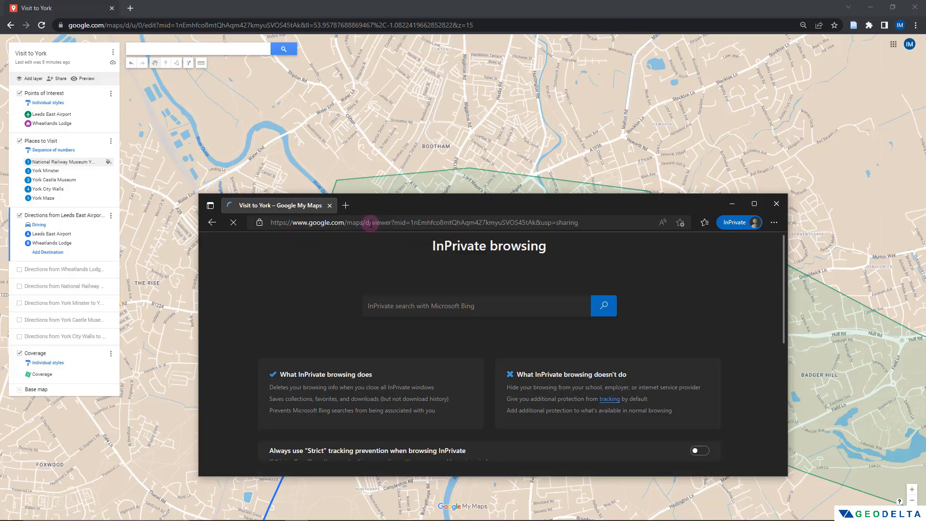
pyautogui.press('super+Up')
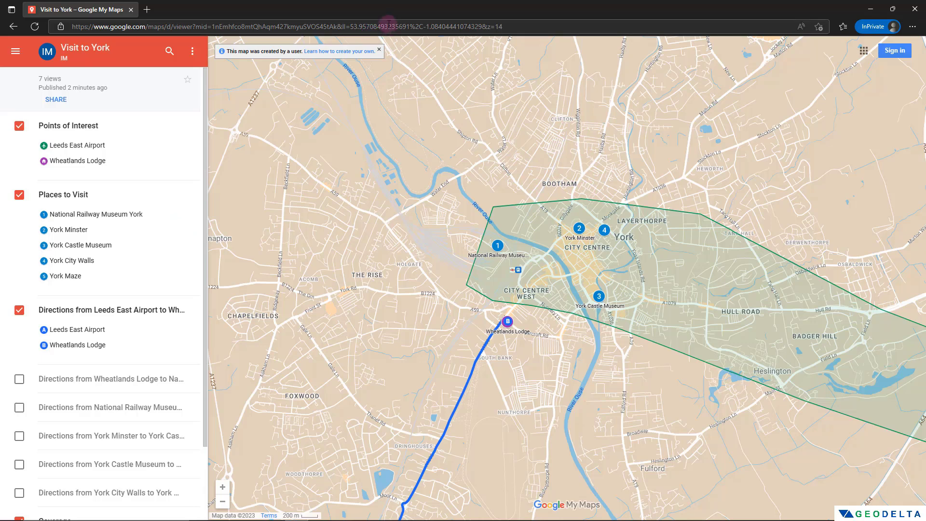
# Examine the driving route from Leeds East Airport to Wheatlands Lodge along its whole length on the shared map.
pyautogui.scroll(-2, 467, 154)
pyautogui.moveTo(520, 227); pyautogui.dragTo(618, 85)
pyautogui.scroll(1, 484, 260)
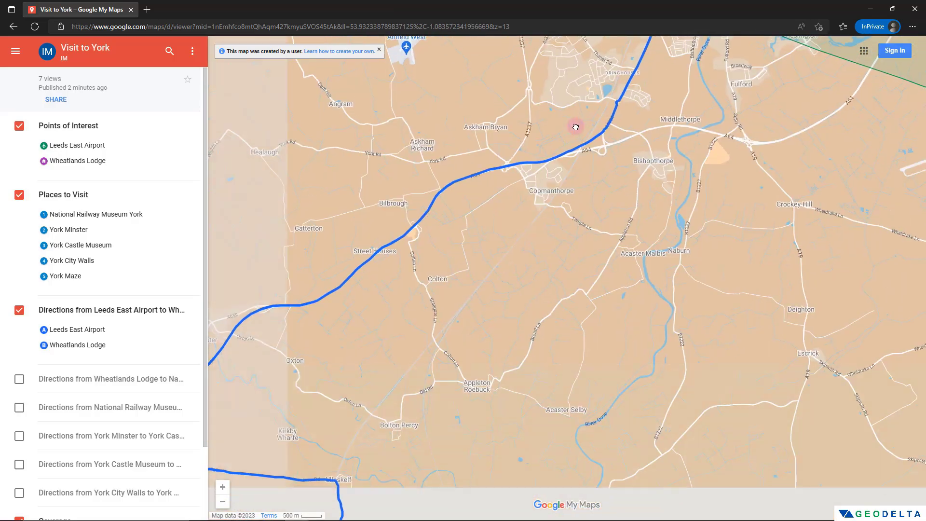
pyautogui.click(86, 214)
pyautogui.moveTo(319, 381); pyautogui.dragTo(471, 227)
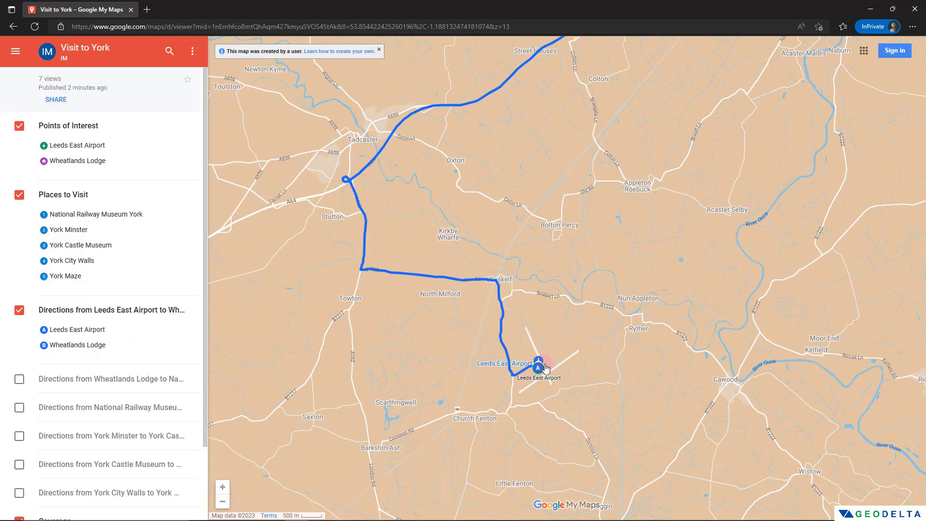
pyautogui.moveTo(532, 369); pyautogui.dragTo(452, 424)
pyautogui.moveTo(316, 329); pyautogui.dragTo(319, 410)
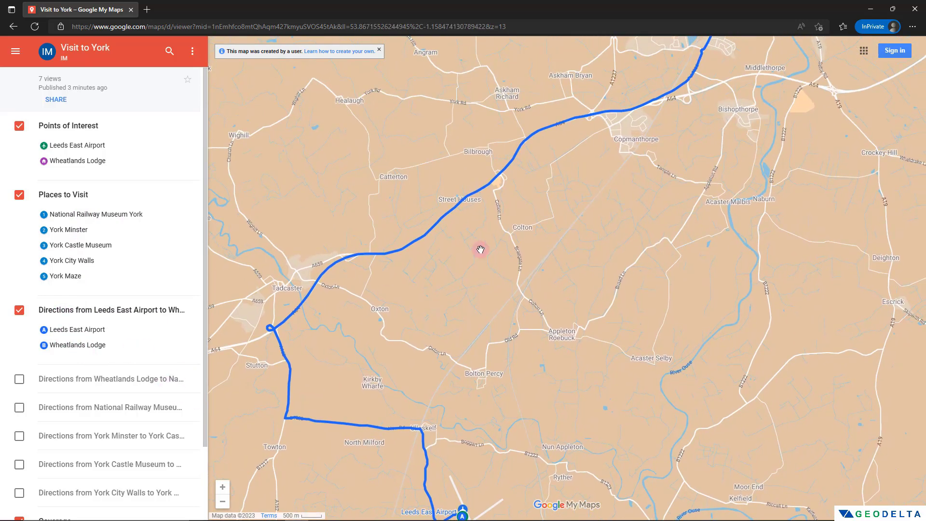
pyautogui.moveTo(430, 269); pyautogui.dragTo(366, 392)
pyautogui.moveTo(589, 157); pyautogui.dragTo(502, 313)
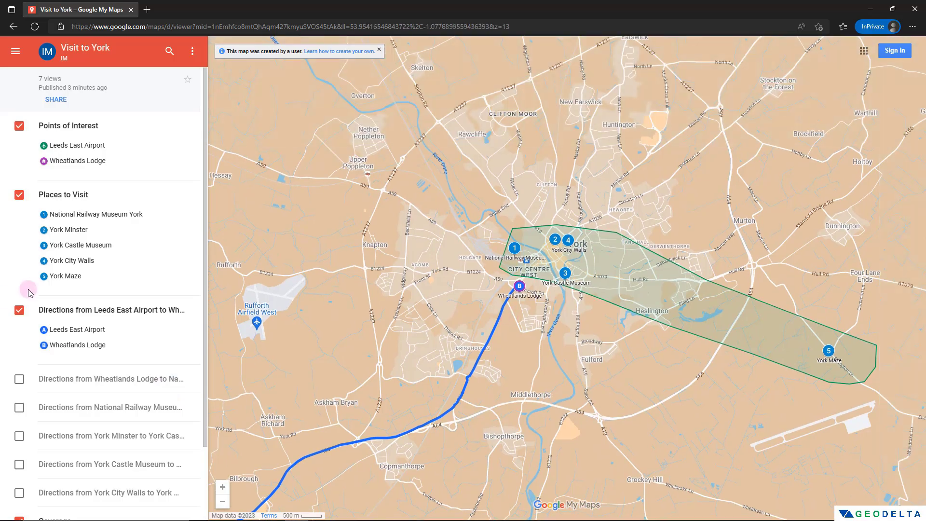
# Hide the directions from Leeds East Airport, show those from Wheatlands Lodge to National Railway Museum York, and look at that route closely.
pyautogui.click(20, 310)
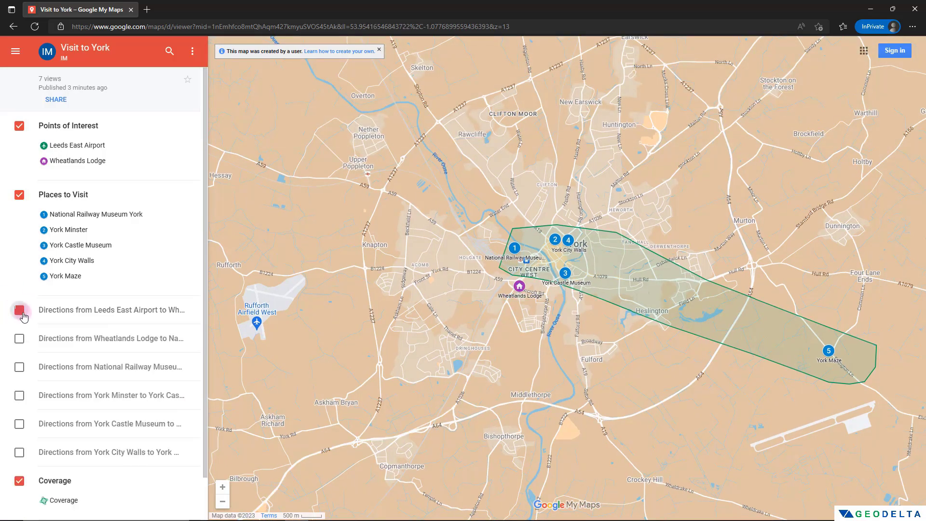
pyautogui.click(23, 342)
pyautogui.scroll(2, 520, 289)
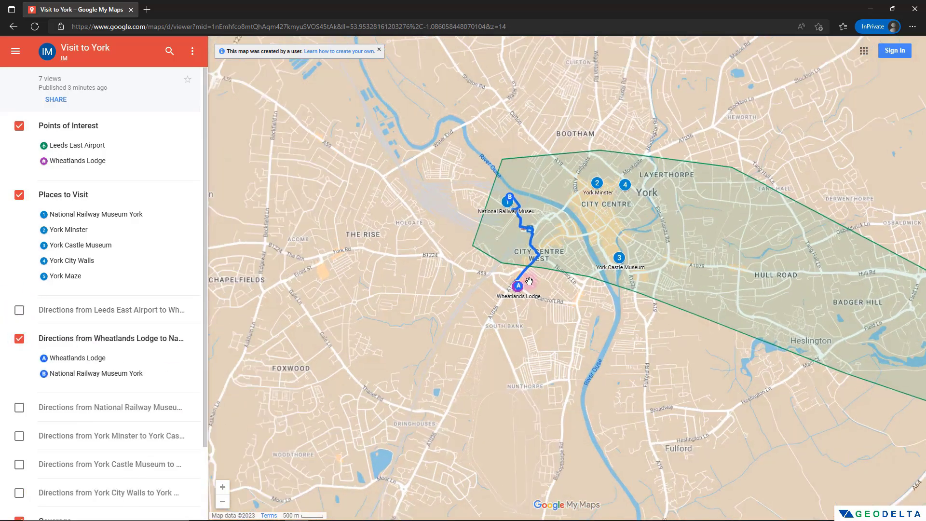
pyautogui.moveTo(520, 289); pyautogui.dragTo(499, 371)
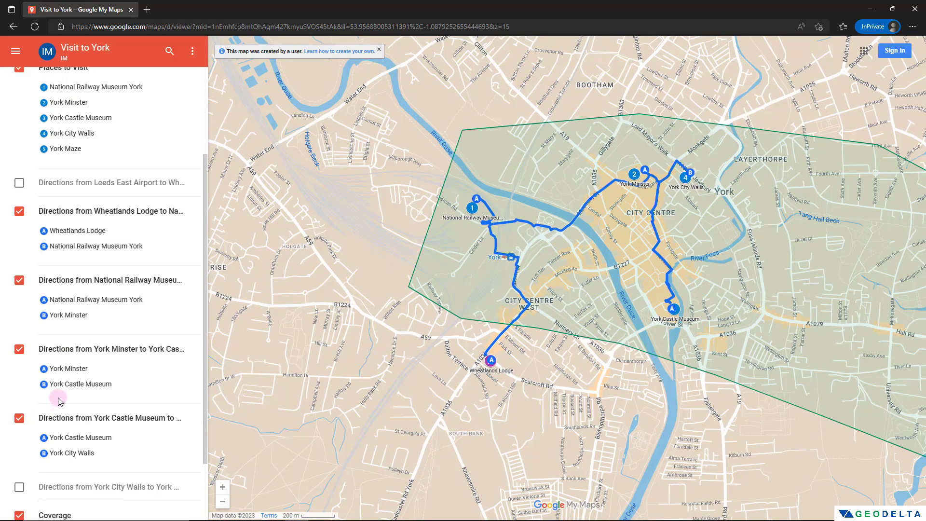
# Show the directions from York City Walls to York Maze on the shared map.
pyautogui.scroll(-1, 52, 404)
pyautogui.scroll(-1, 53, 405)
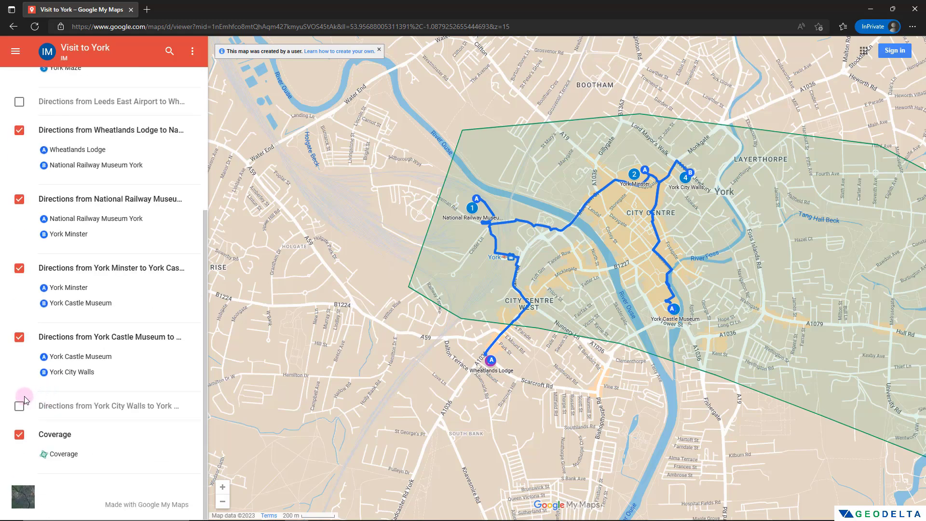
pyautogui.click(19, 406)
pyautogui.scroll(-2, 522, 287)
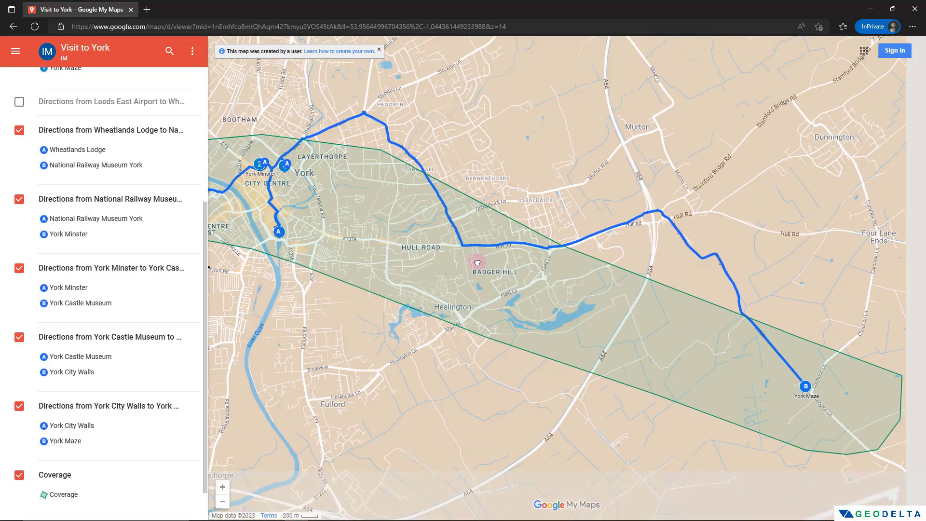
# Examine the place details of Wheatlands Lodge, Leeds East Airport with its description, and York Minster on the shared map.
pyautogui.scroll(5, 91, 147)
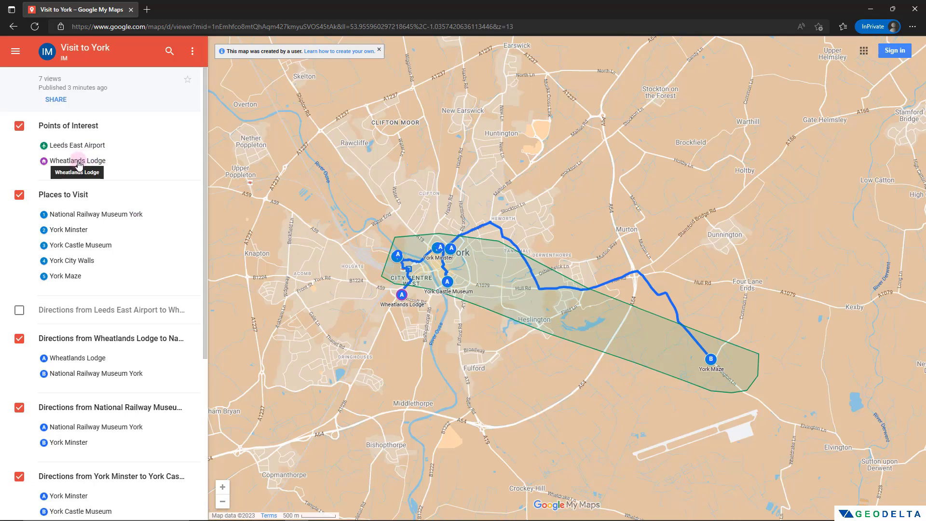
pyautogui.click(80, 163)
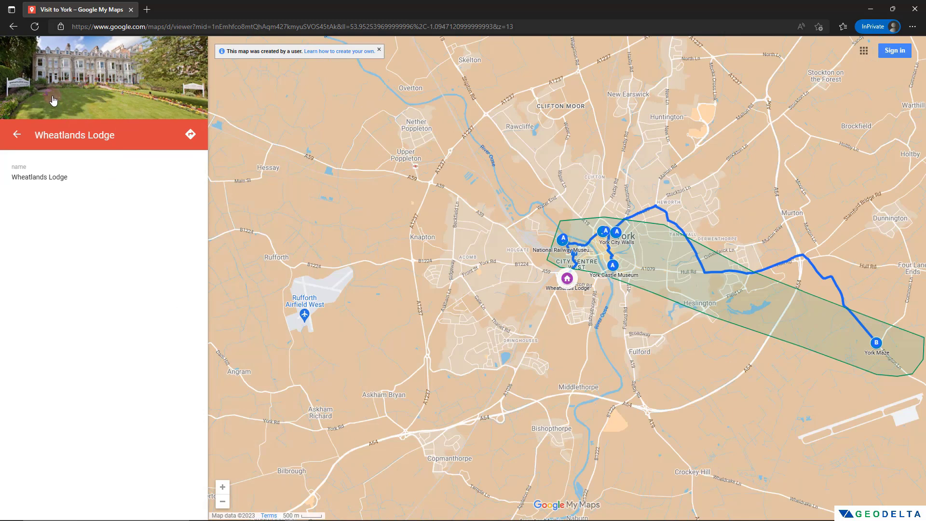
pyautogui.click(17, 135)
pyautogui.click(119, 143)
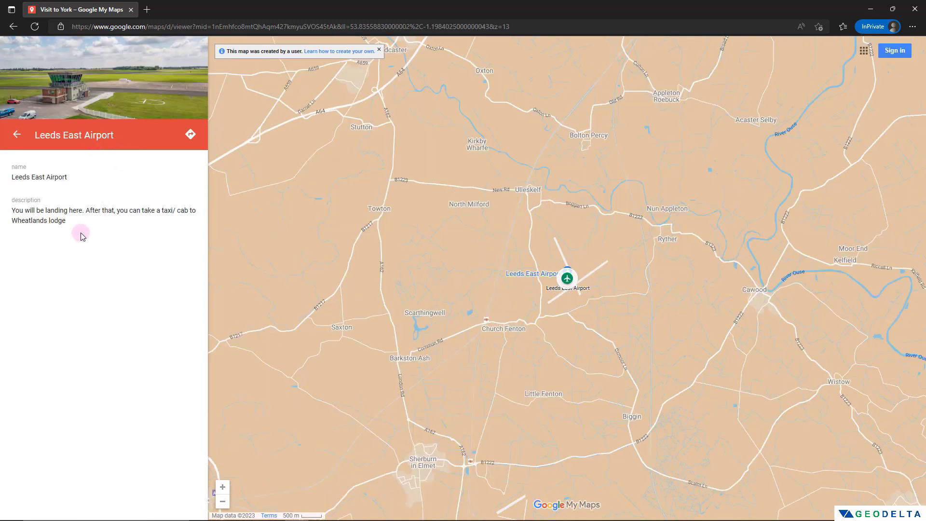
pyautogui.moveTo(63, 222); pyautogui.dragTo(10, 204)
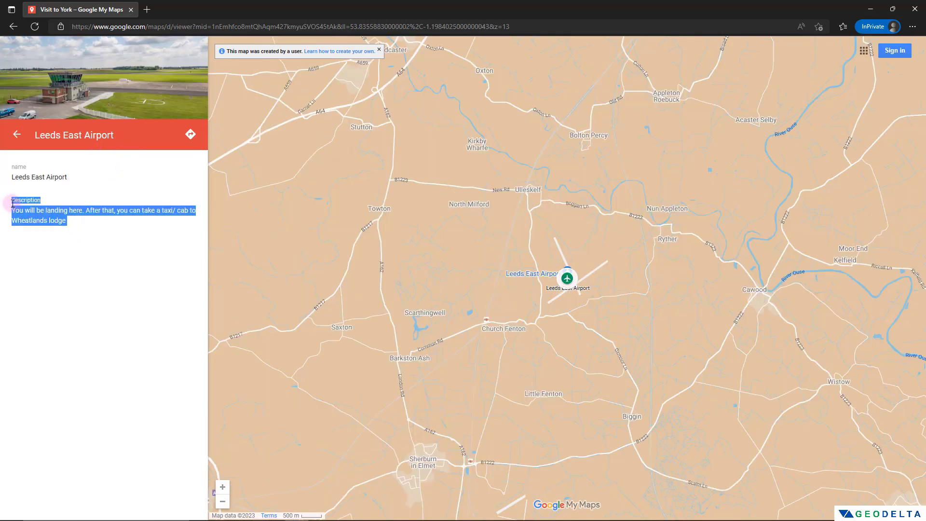
pyautogui.doubleClick(24, 178)
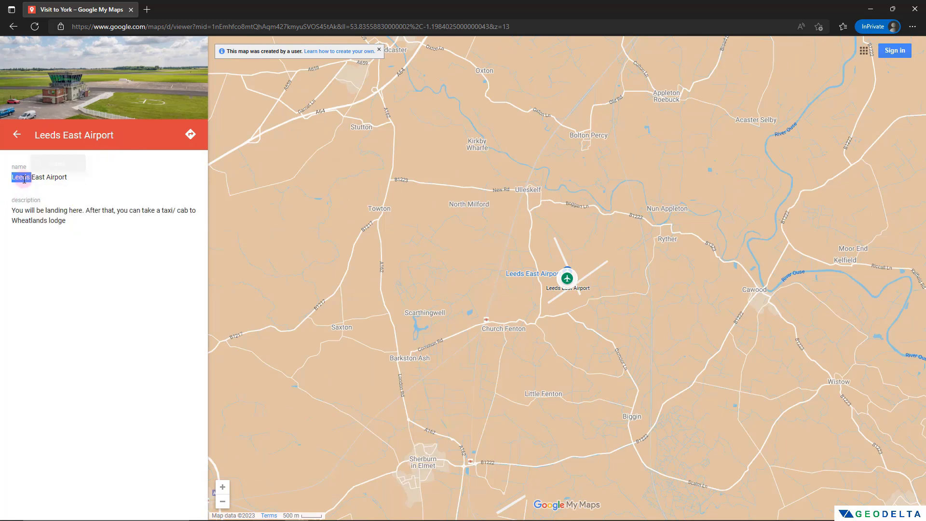
pyautogui.press('Escape')
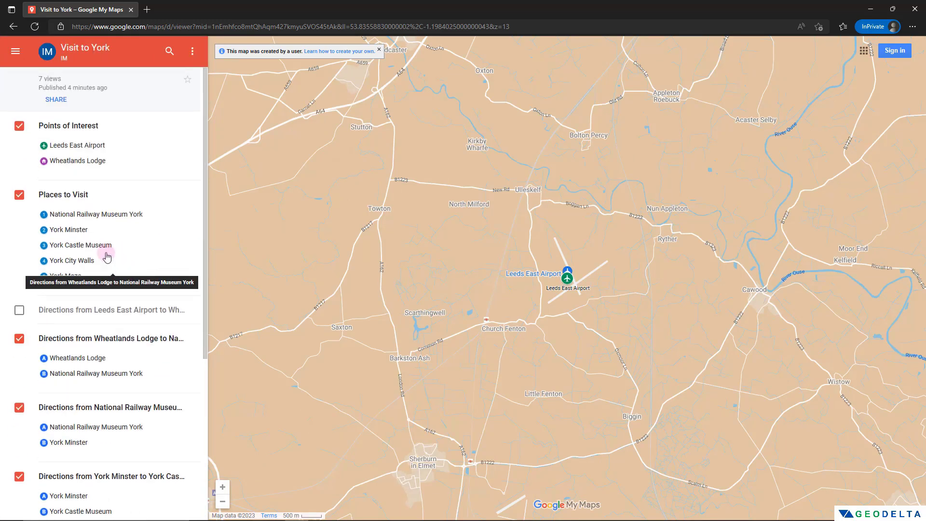
pyautogui.click(75, 230)
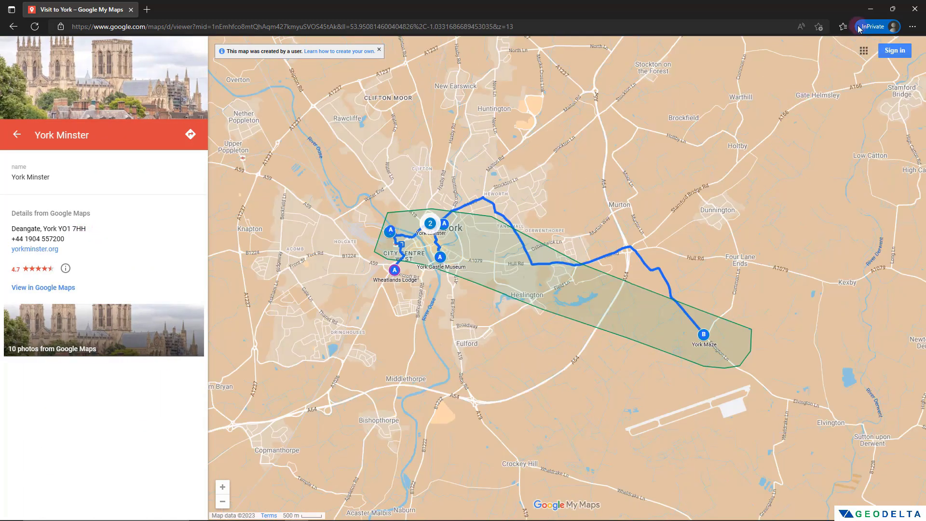
# Switch back to the map editor in Chrome and view the HTML code for embedding the map on a website.
pyautogui.click(870, 9)
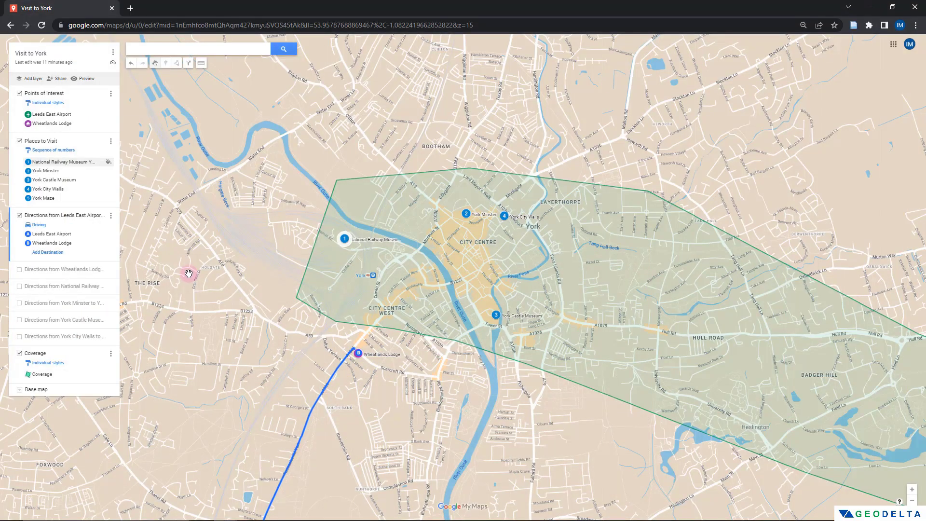
pyautogui.moveTo(336, 151); pyautogui.dragTo(284, 143)
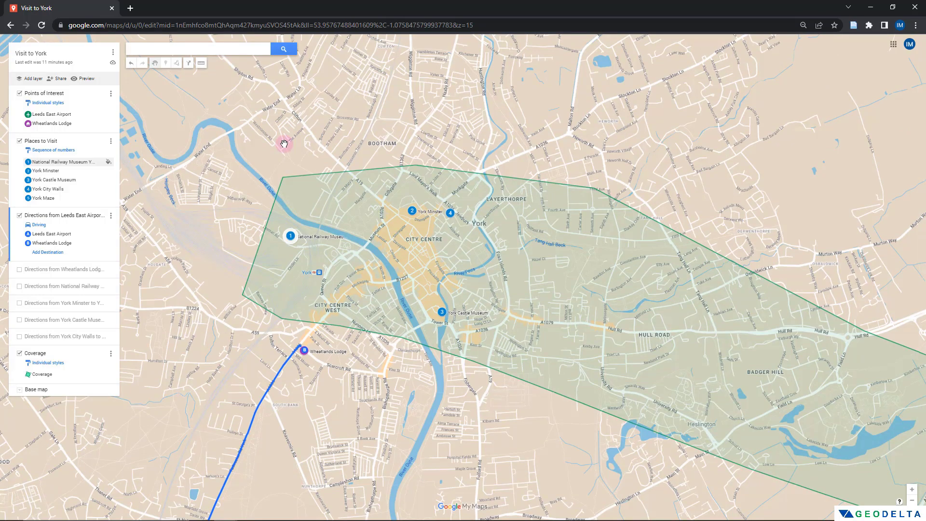
pyautogui.click(113, 52)
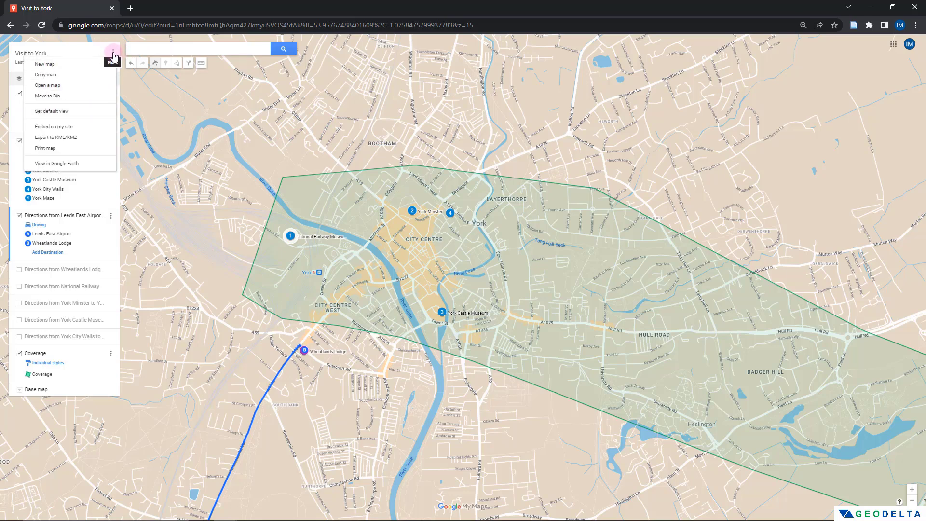
pyautogui.click(77, 130)
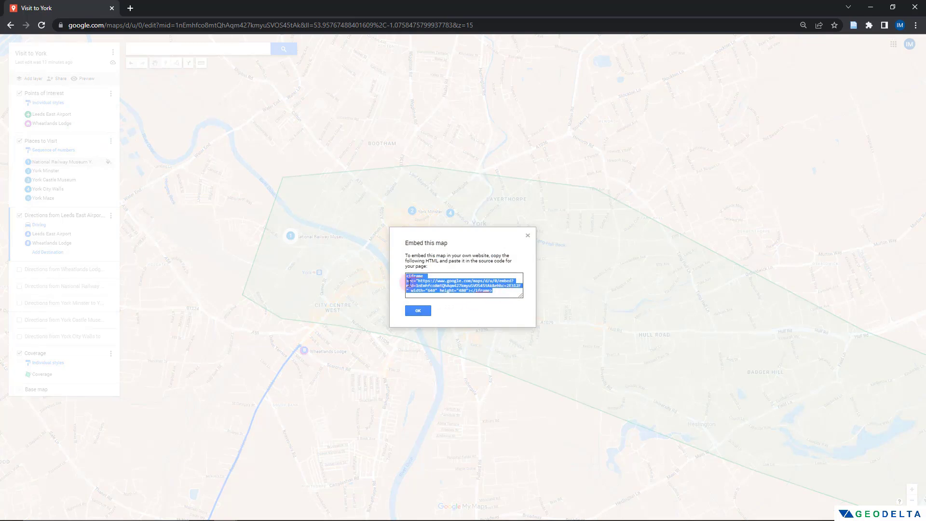
pyautogui.press('Escape')
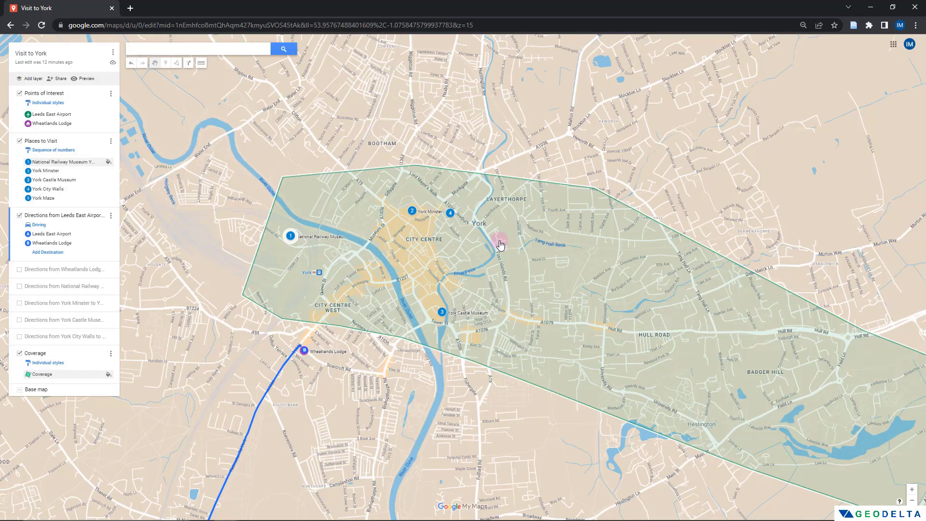